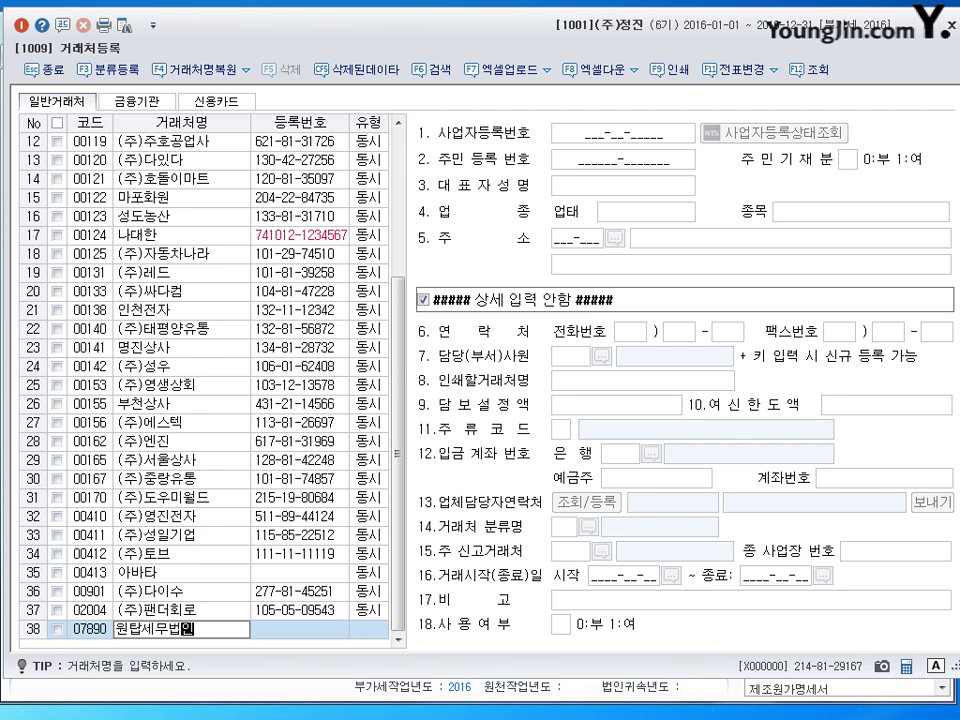
- Confirm the new client 원탑세무법인 and enter its business registration number and representative's name
key(Return)
key(Return)
key(Return)
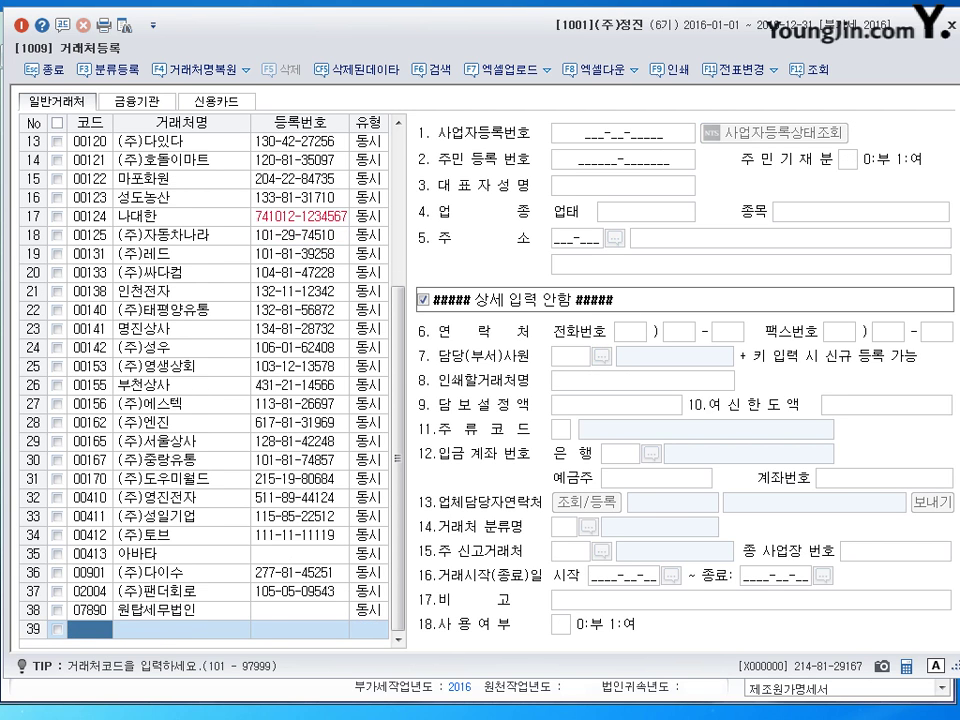
click(186, 608)
click(578, 139)
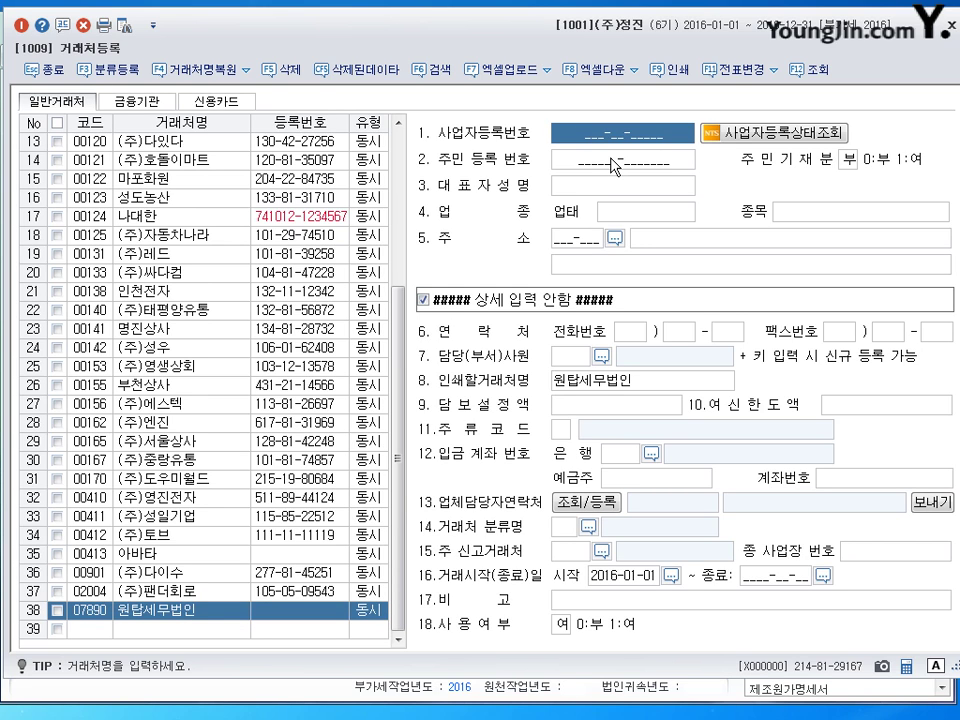
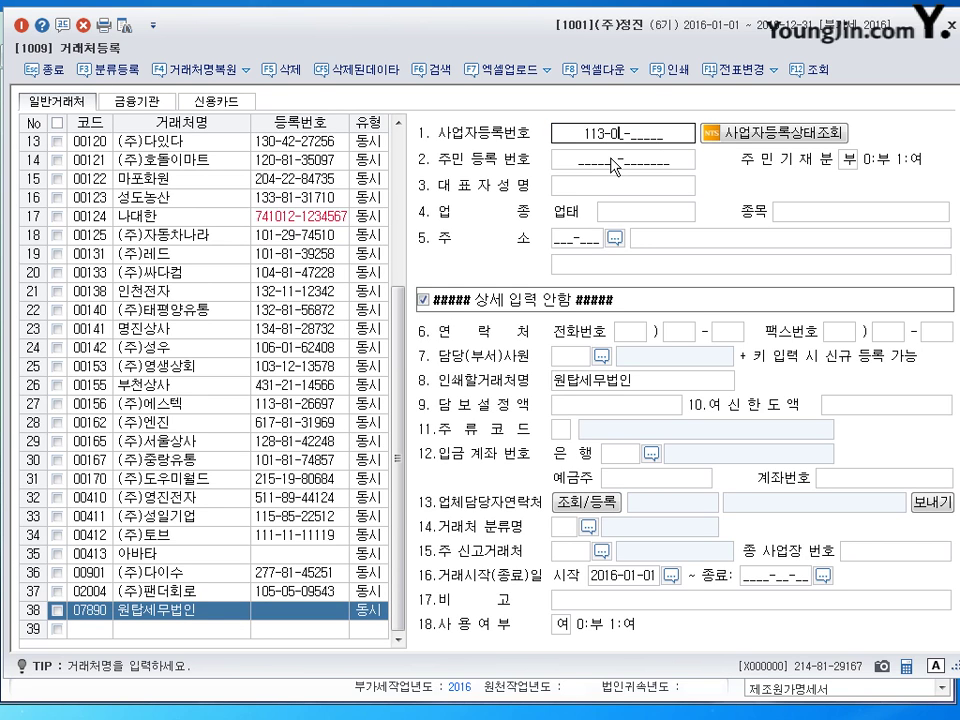
key(Return)
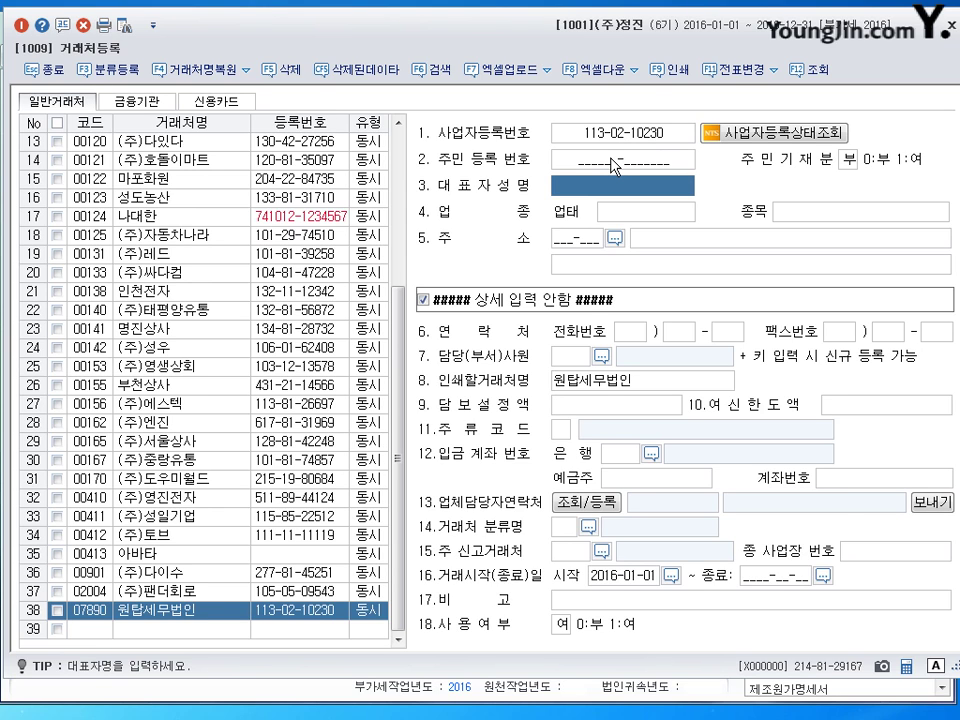
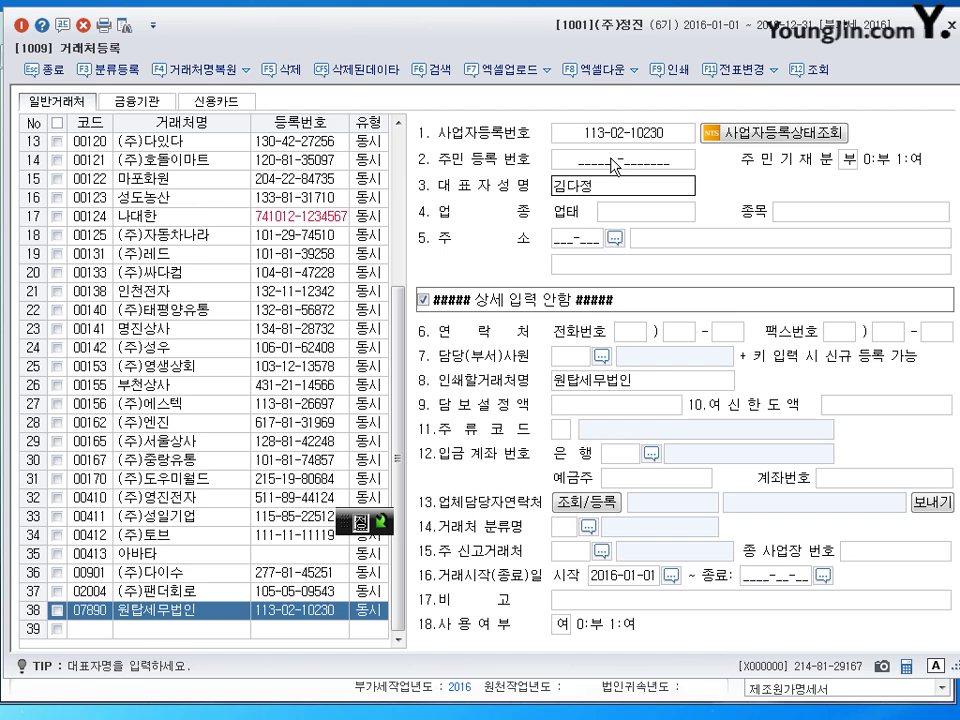
key(Return)
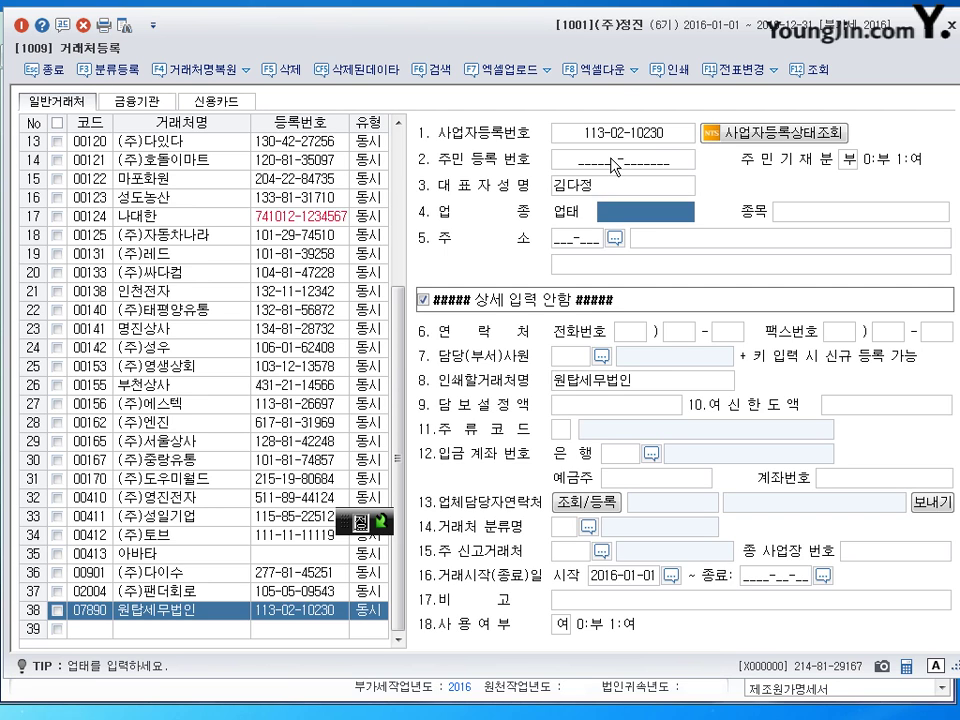
- Set business type 서비스 and item 세무사, enter the business address, and save the record
text(서비스)
key(Return)
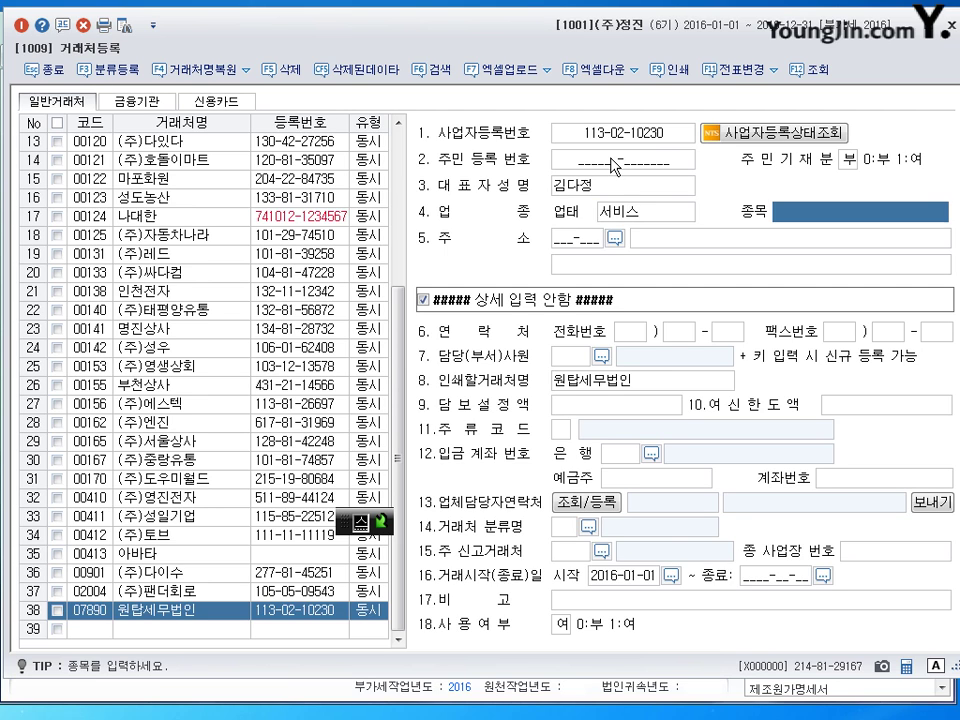
text(세무사)
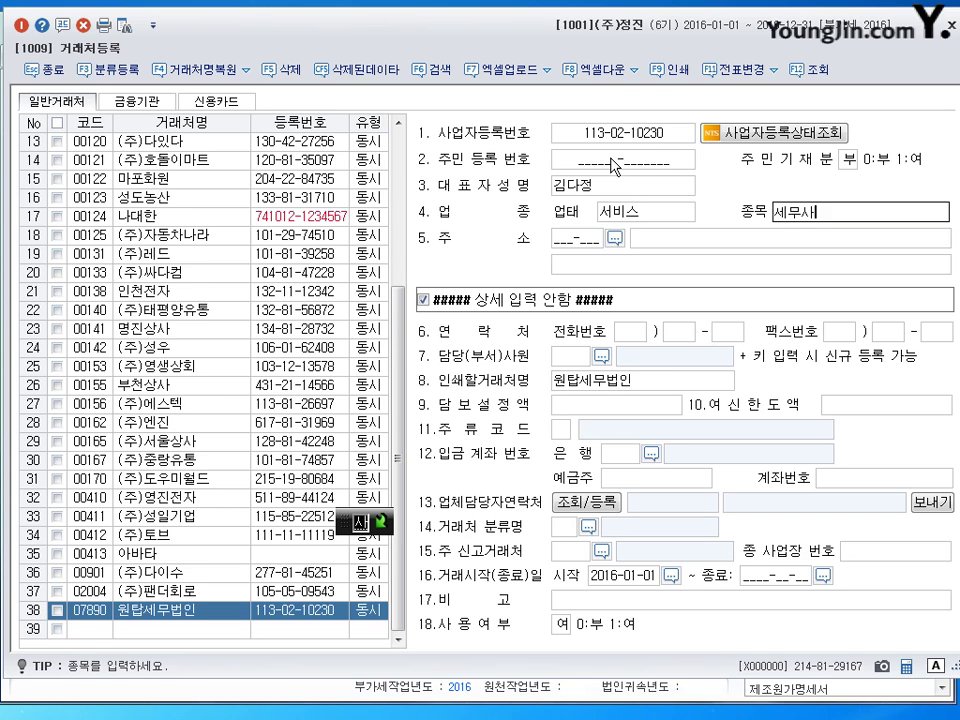
key(Return)
key(Return)
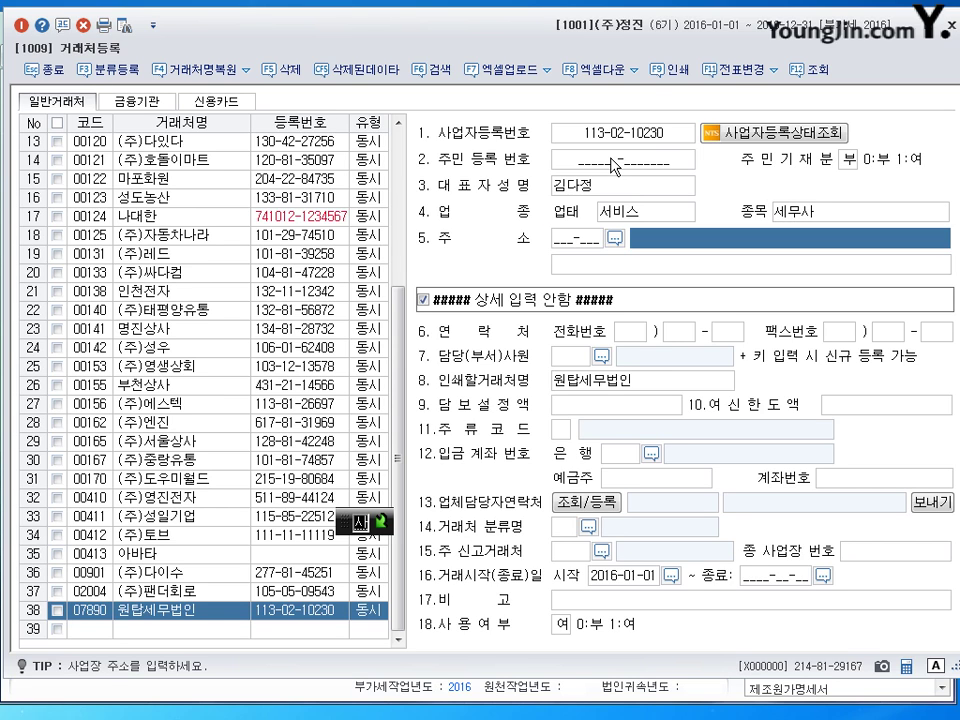
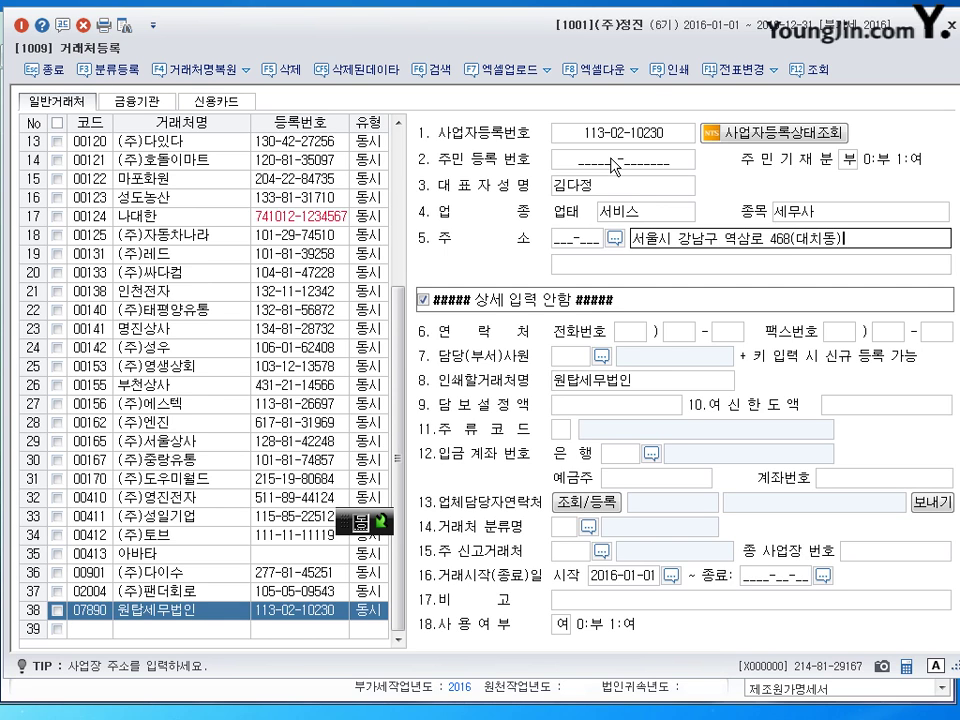
key(Return)
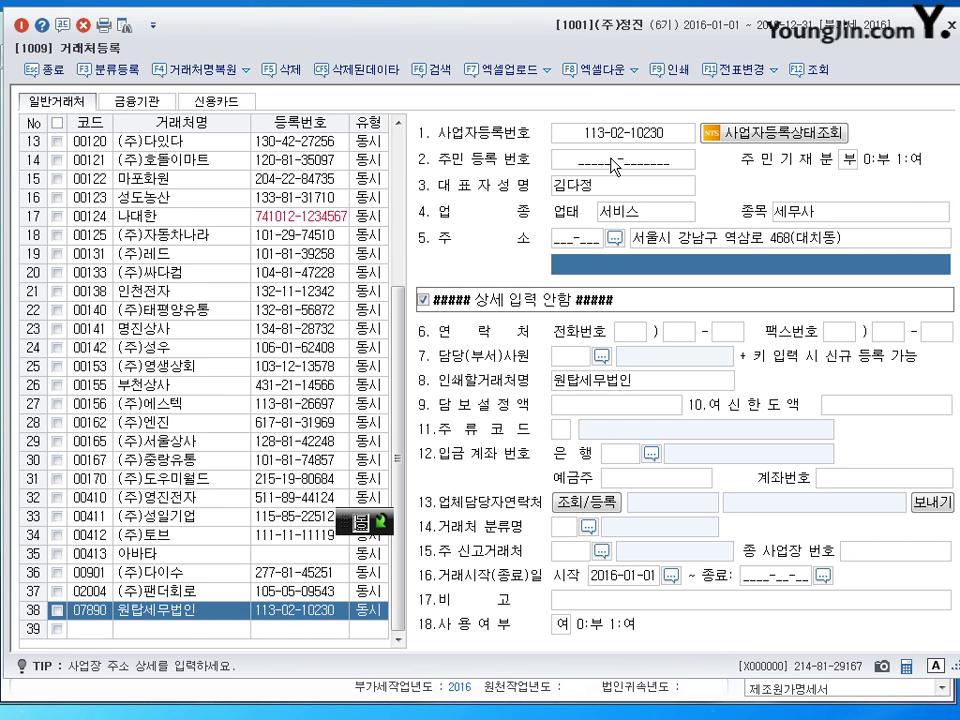
key(Return)
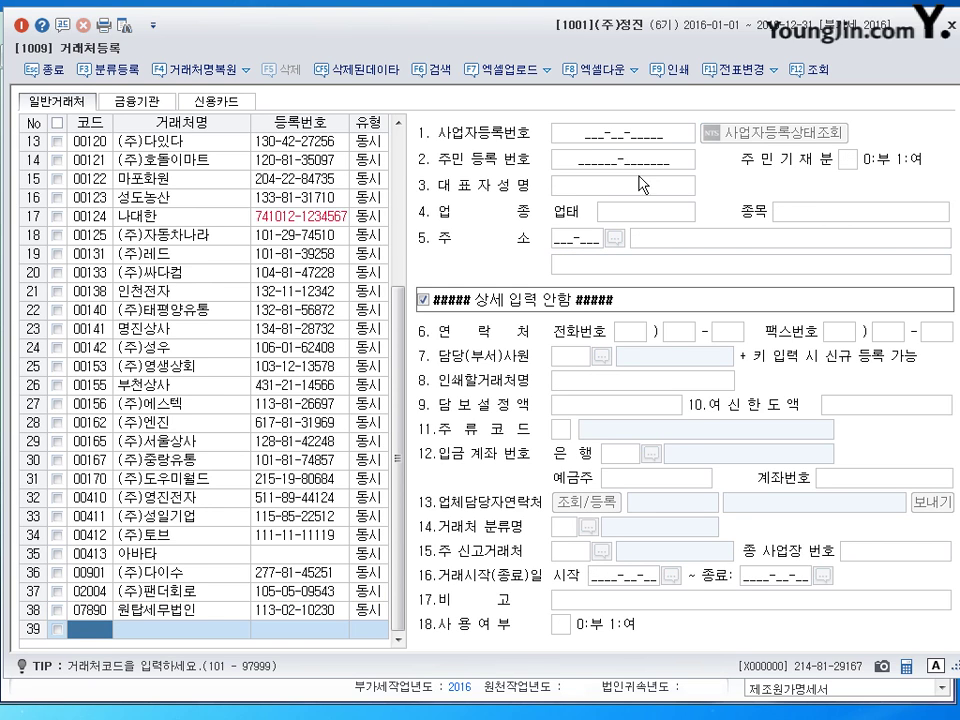
- Recheck 원탑세무법인's saved record, close 거래처등록, and go to the prior-period balance sheet
click(188, 612)
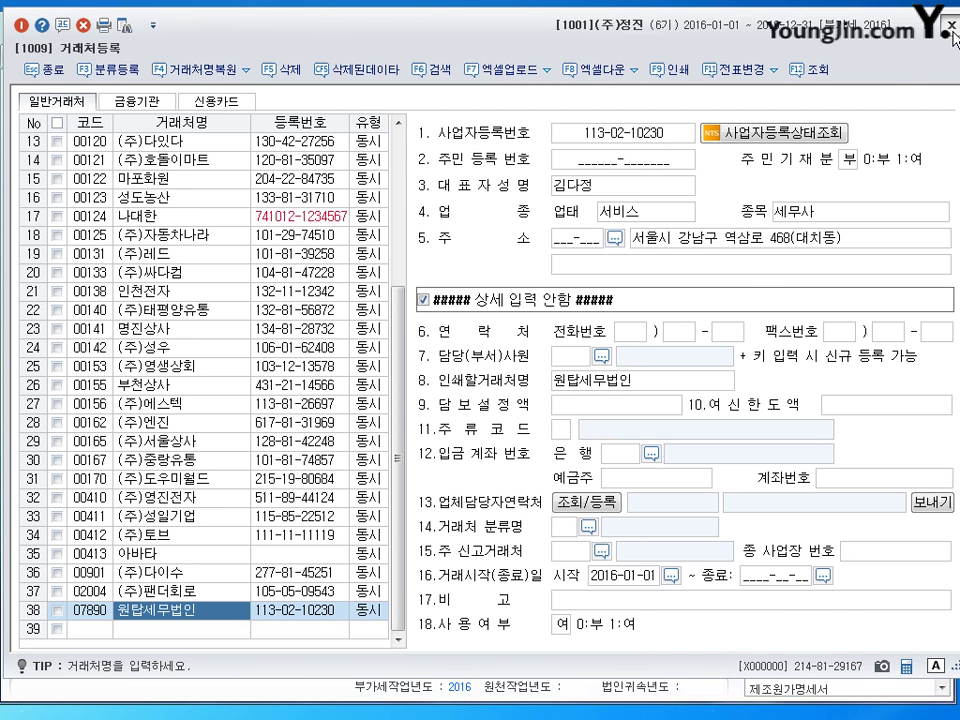
key(Escape)
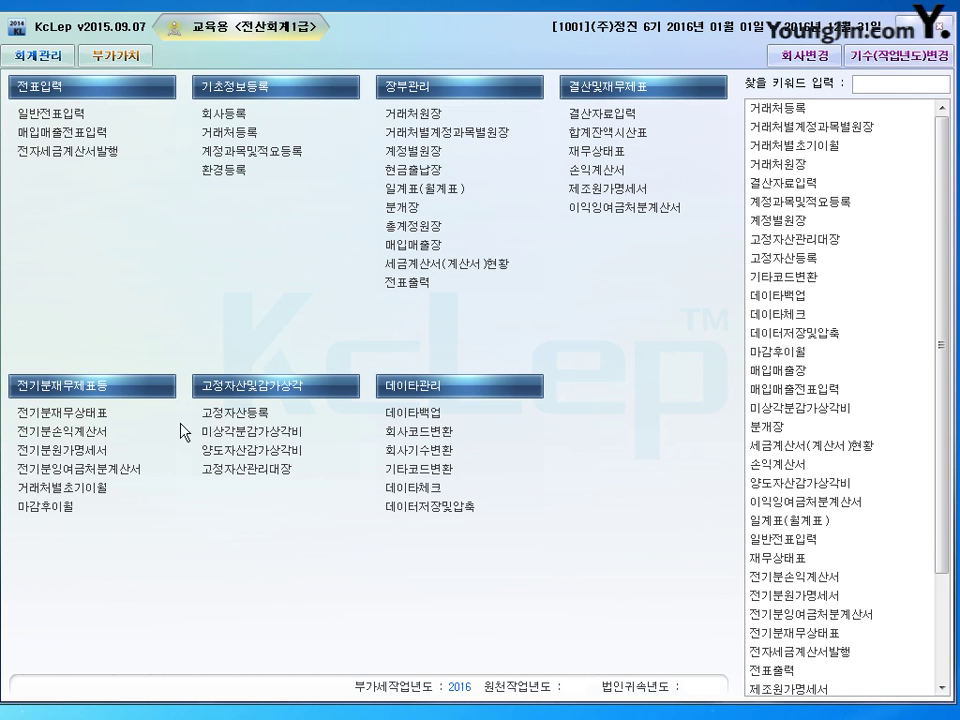
click(338, 418)
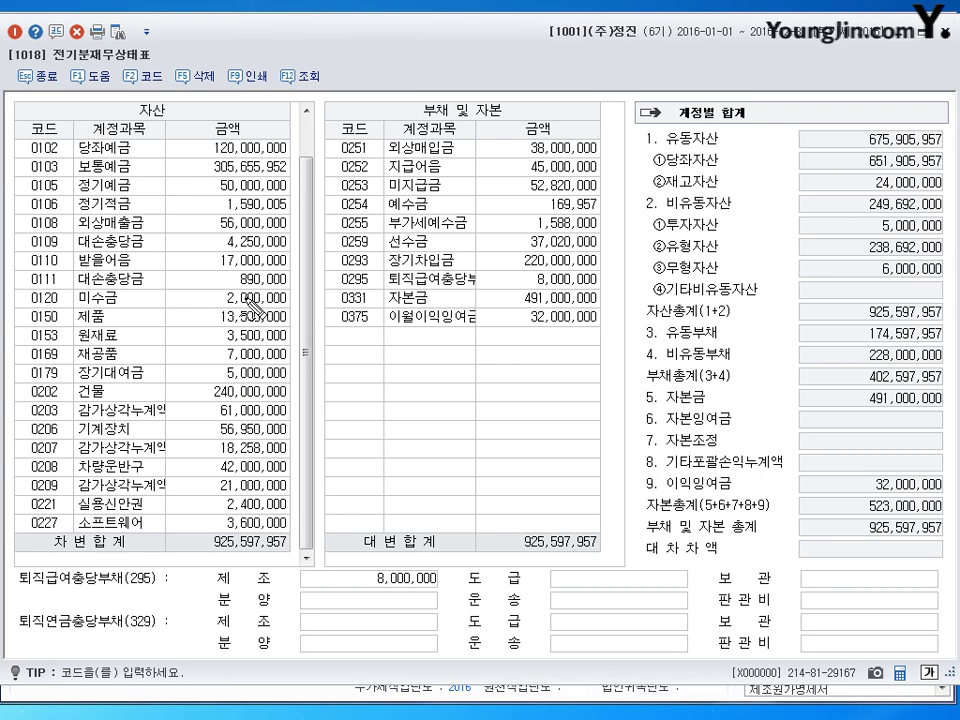
- Review the prior-period balance sheet, noting 외상매입금 38,000,000 and 지급어음 45,000,000
mouse_move(187, 80)
mouse_down()
mouse_move(222, 112)
mouse_move(215, 92)
mouse_move(270, 92)
mouse_move(292, 80)
mouse_move(296, 104)
mouse_up()
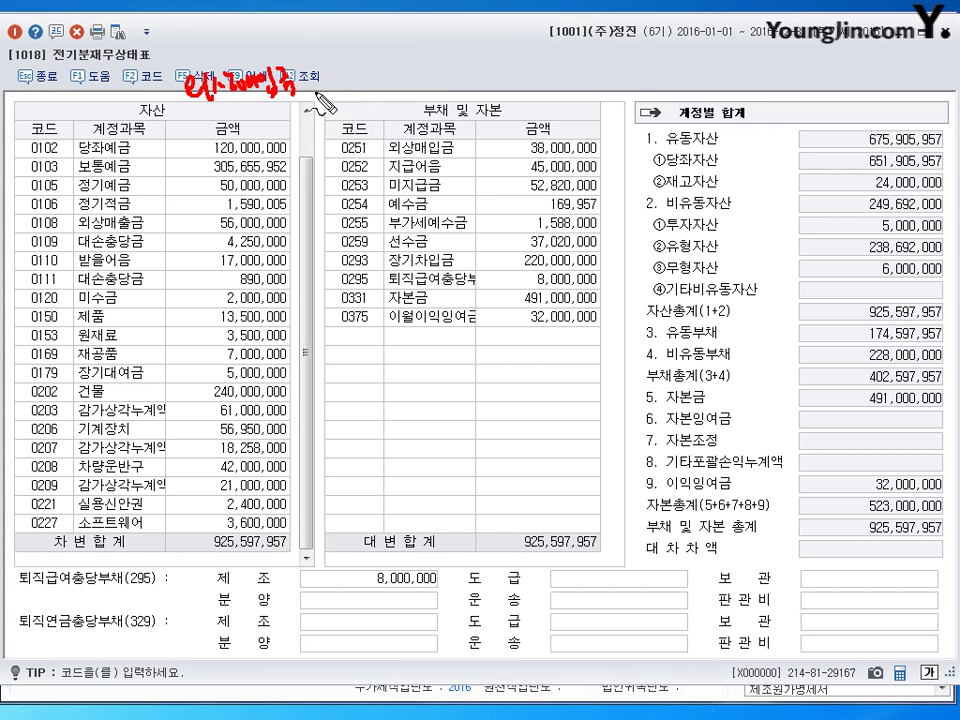
mouse_move(306, 84)
mouse_down()
mouse_move(318, 98)
mouse_move(388, 84)
mouse_move(421, 100)
mouse_move(458, 80)
mouse_move(586, 96)
mouse_move(645, 68)
mouse_up()
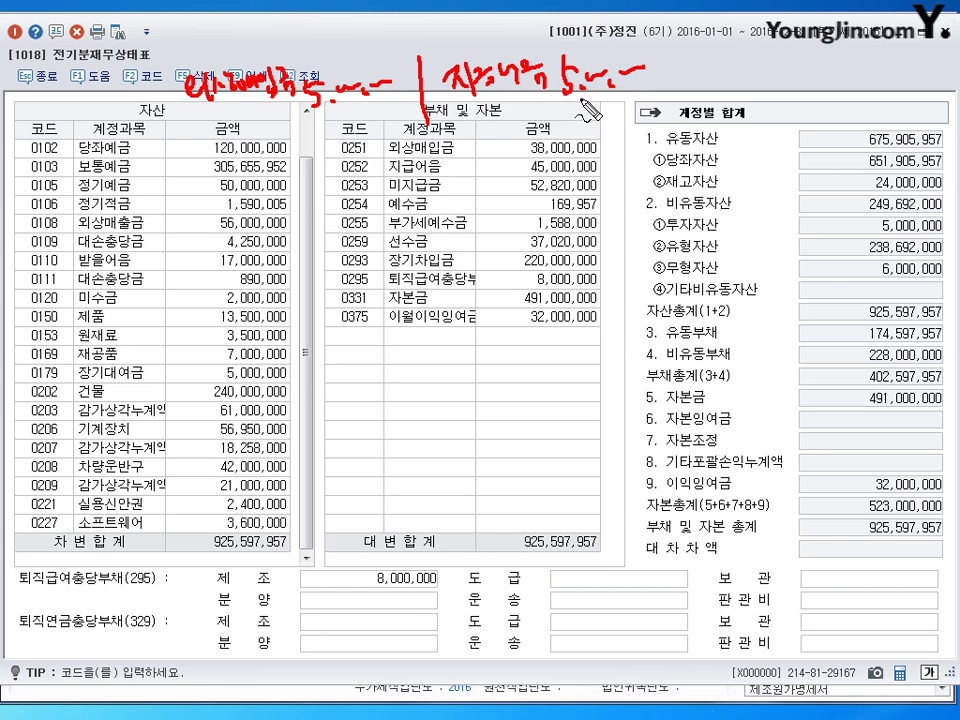
drag(580, 118, 570, 122)
drag(522, 157, 588, 156)
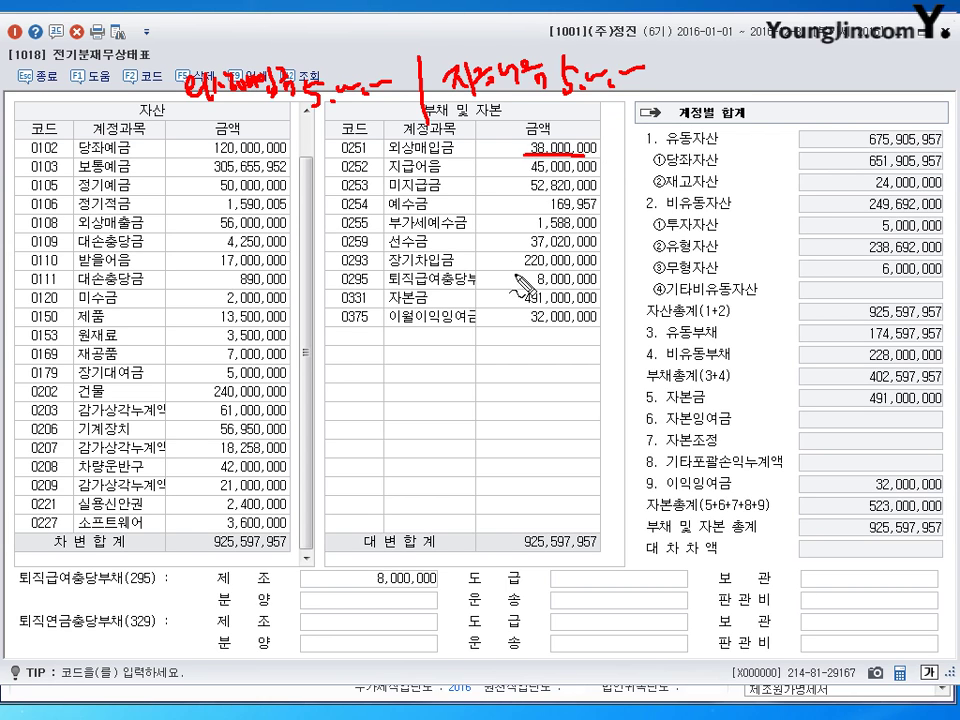
drag(529, 171, 600, 169)
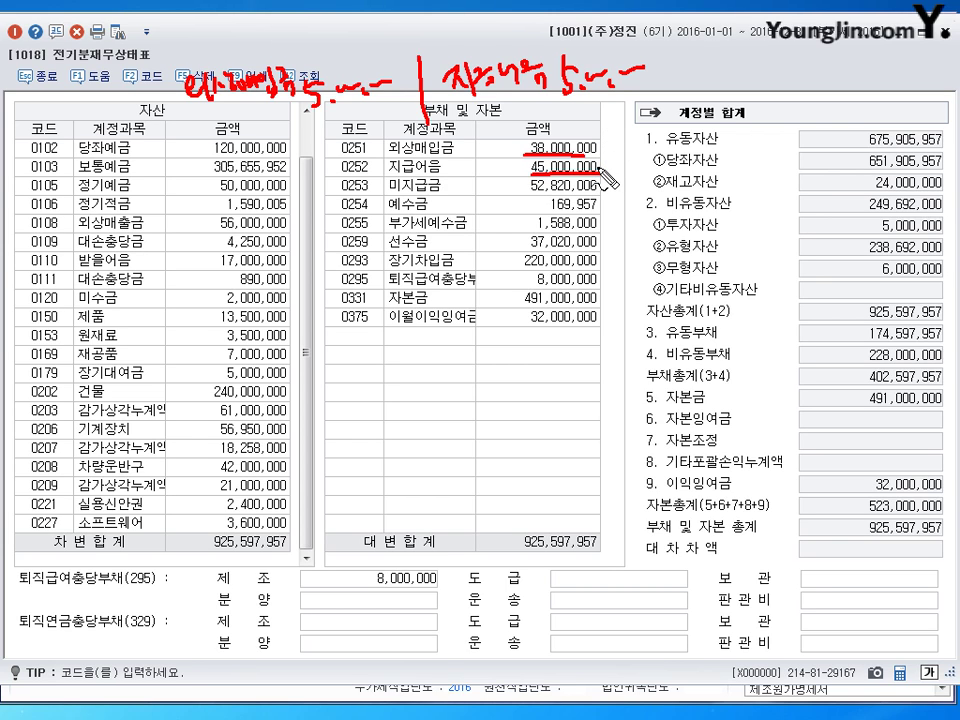
key(Escape)
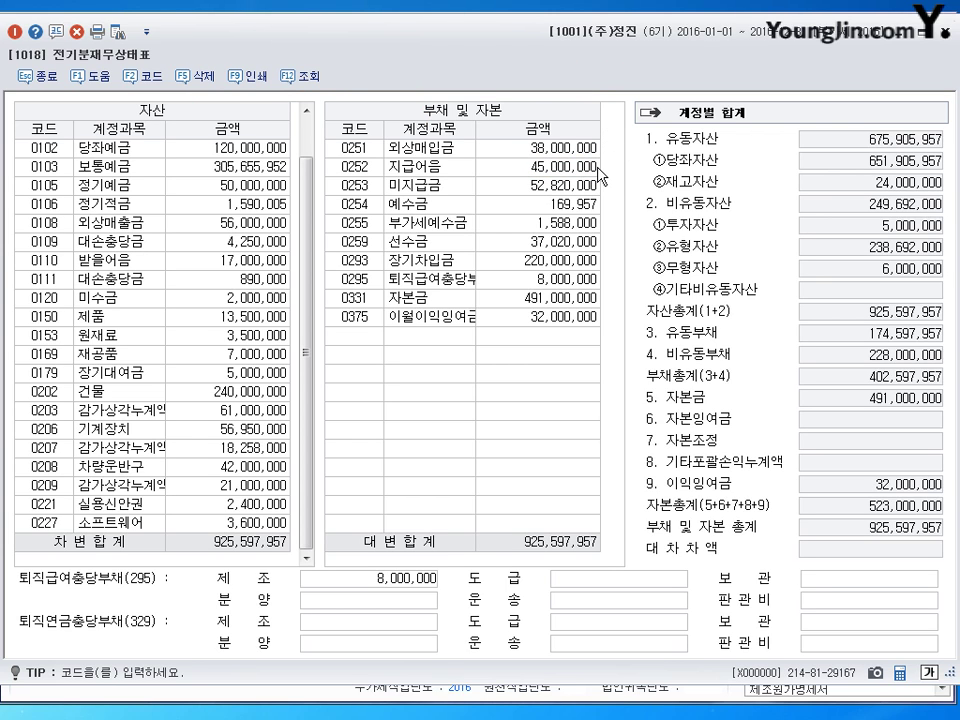
- Change 외상매입금 to 33,000,000 and 지급어음 to 50,000,000, then go to 거래처별초기이월
click(540, 148)
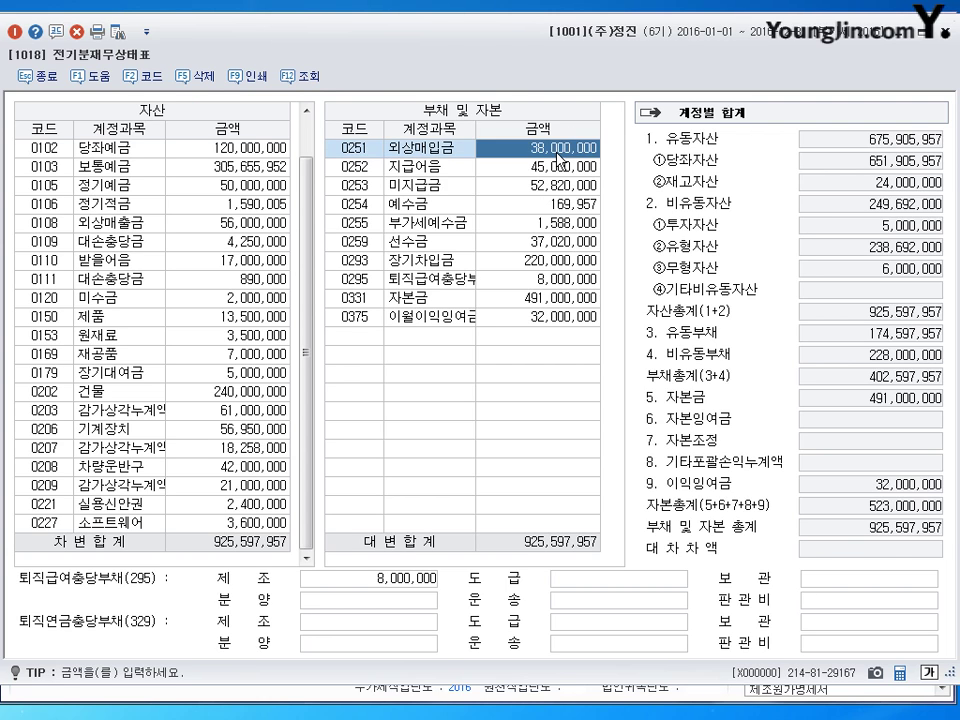
text(33)
key(plus)
key(plus)
key(Return)
click(551, 170)
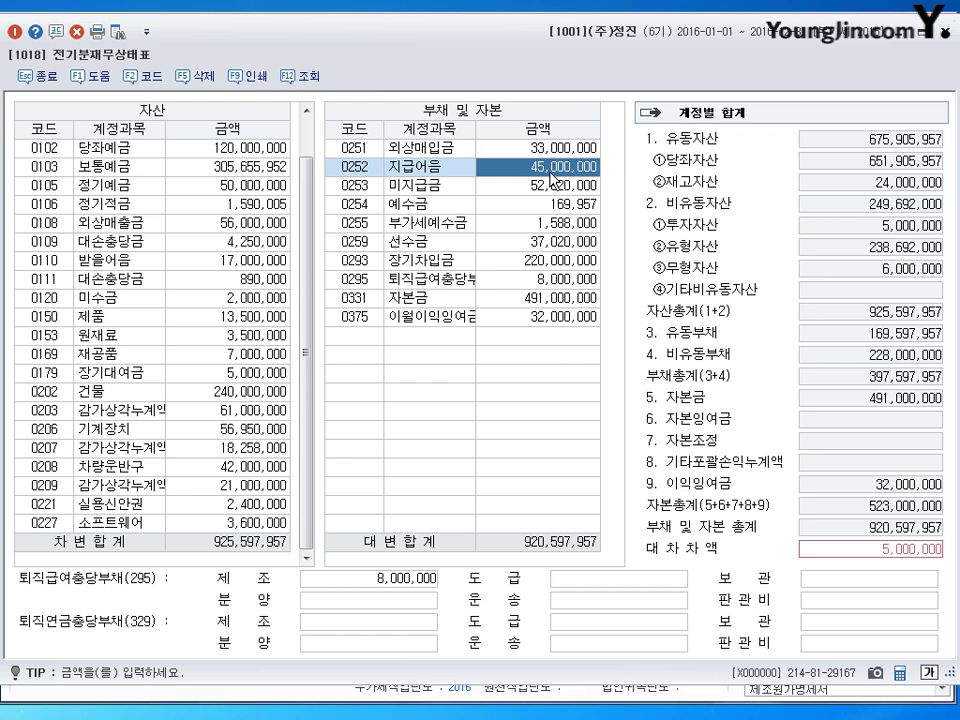
text(50)
key(plus)
key(plus)
key(Return)
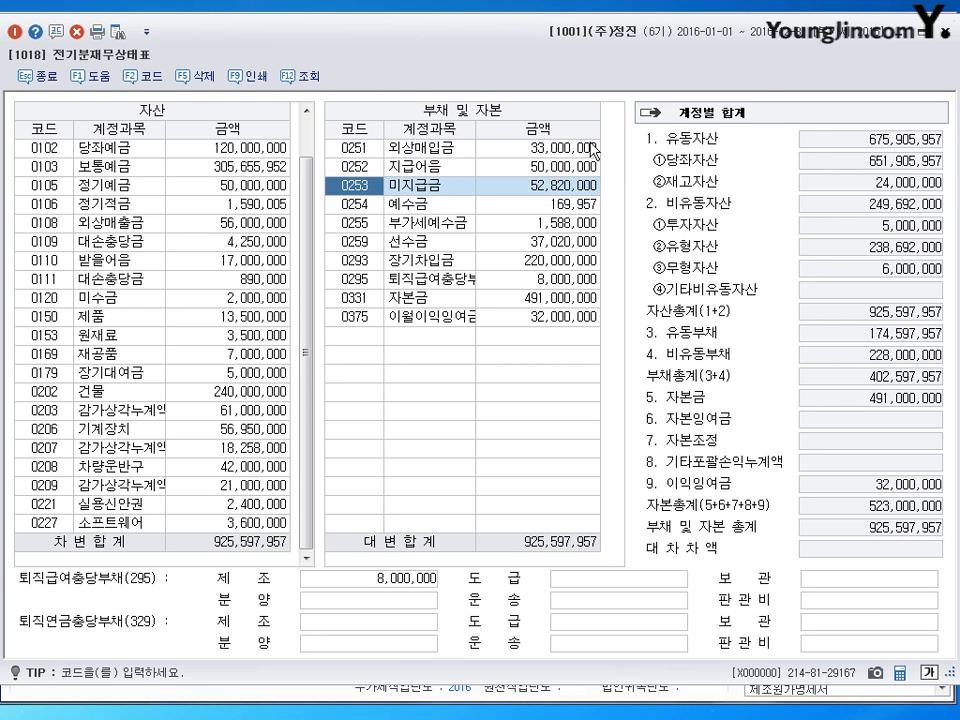
key(Escape)
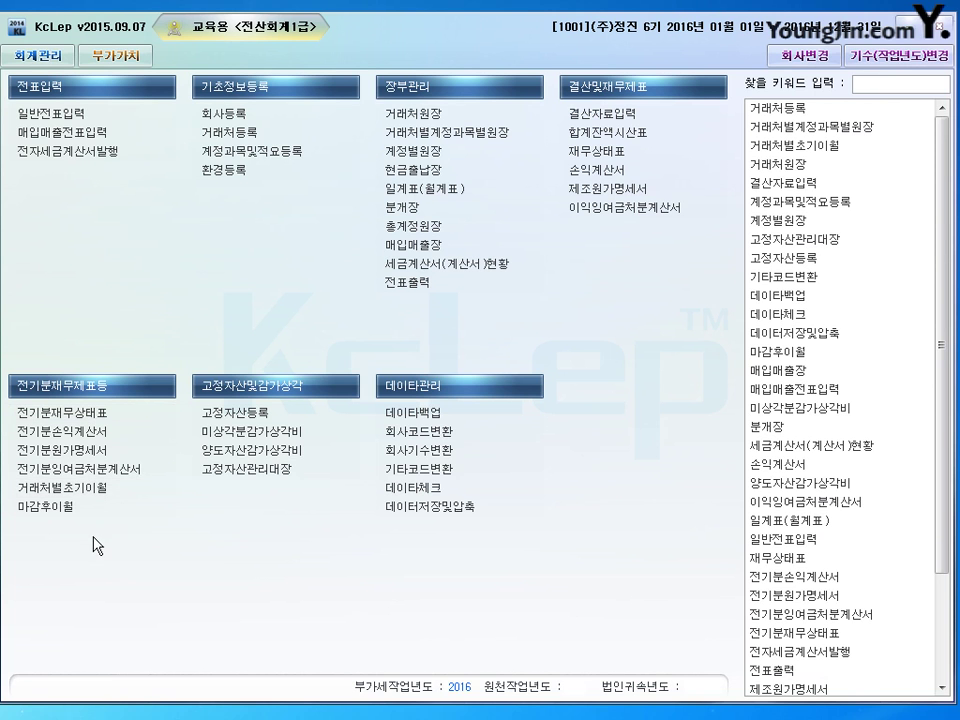
click(88, 490)
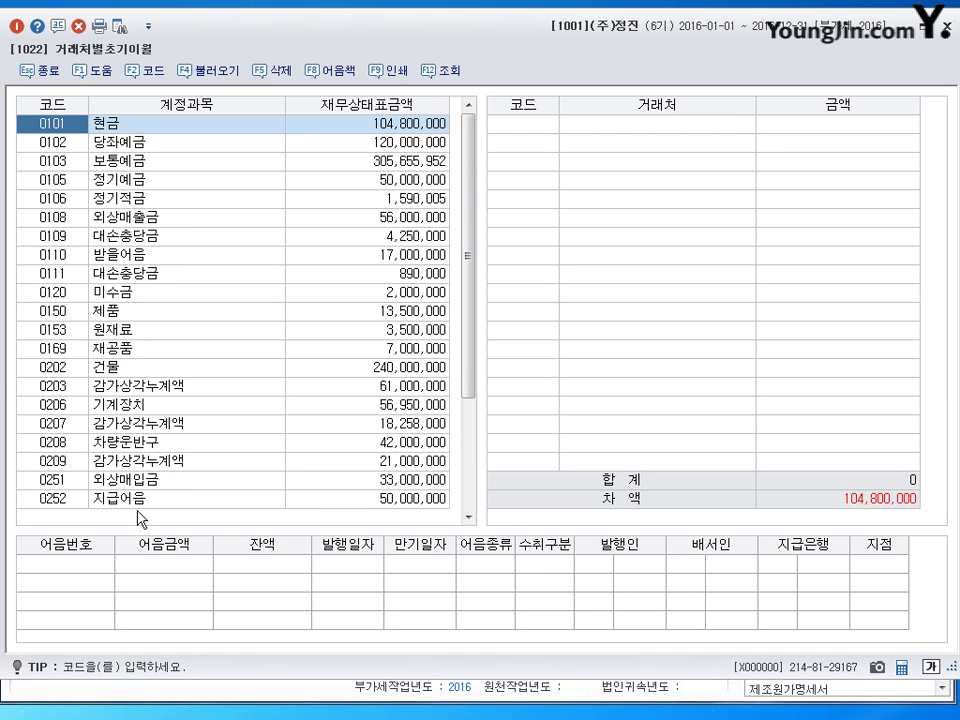
- Delete 부천상사's 5,000,000 from the 외상매입금 customer balances, then show the 지급어음 breakdown
click(130, 480)
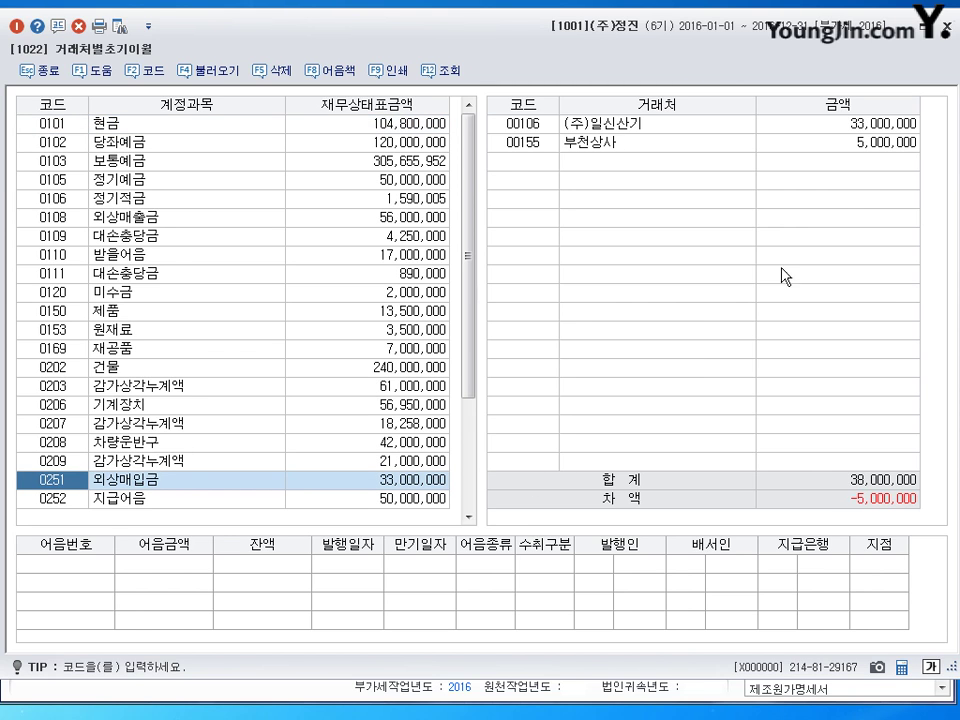
click(869, 152)
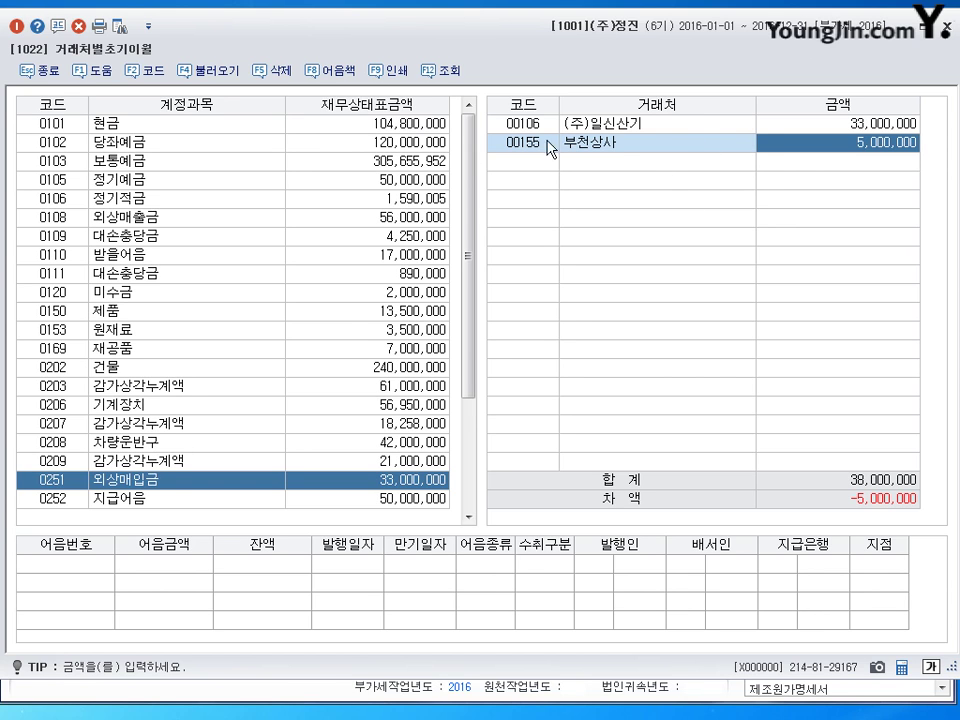
click(272, 71)
click(465, 386)
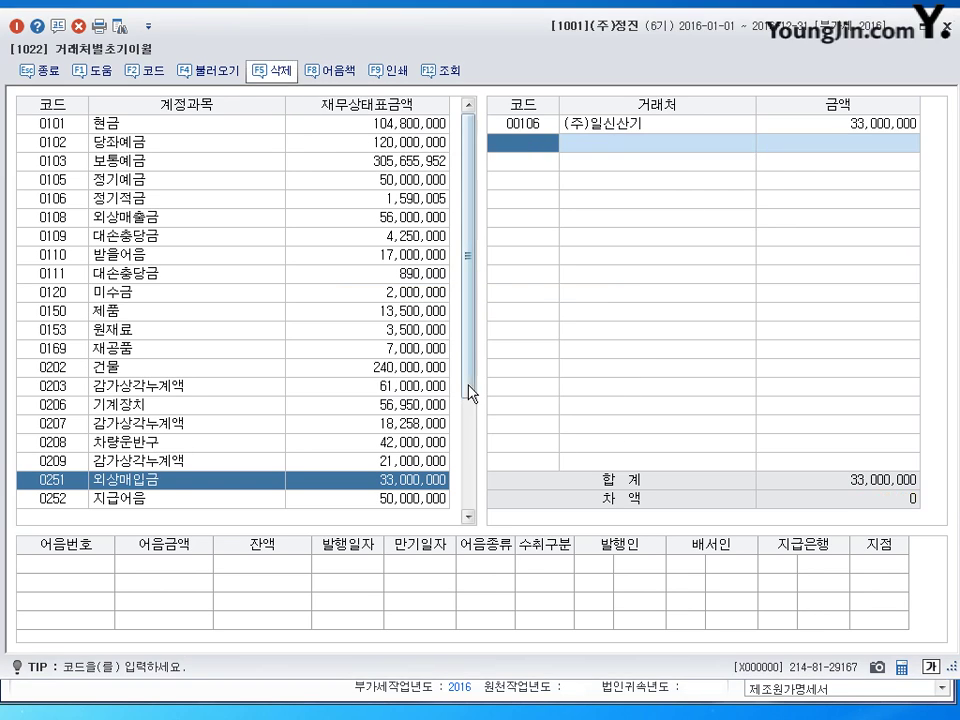
click(155, 504)
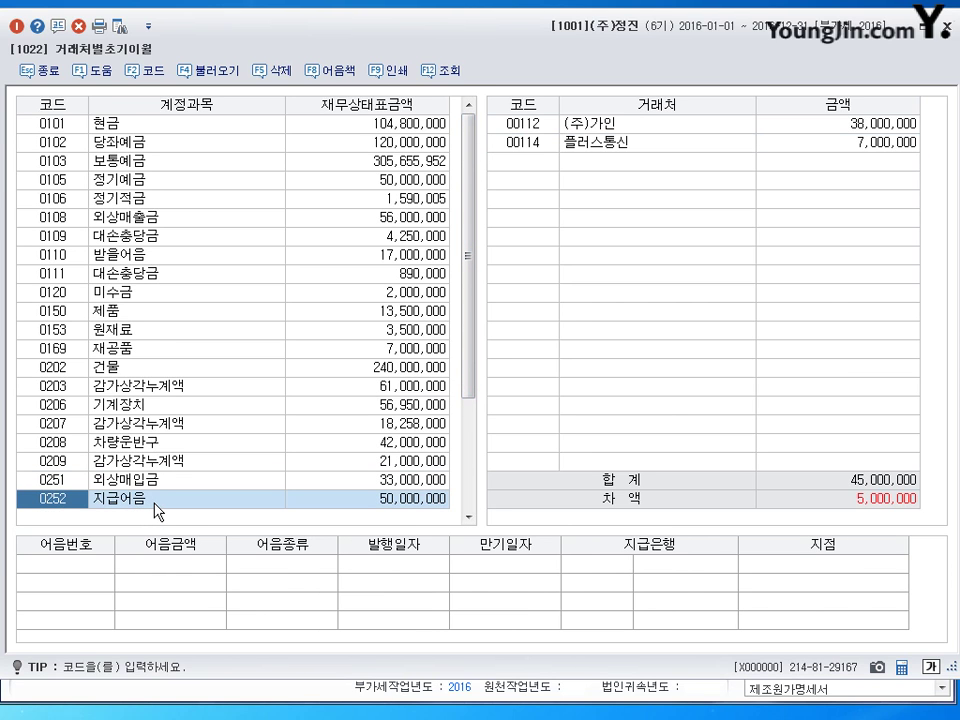
- Add 부천상사 at 5,000,000 under 지급어음, recheck both accounts, and close the screen
click(521, 161)
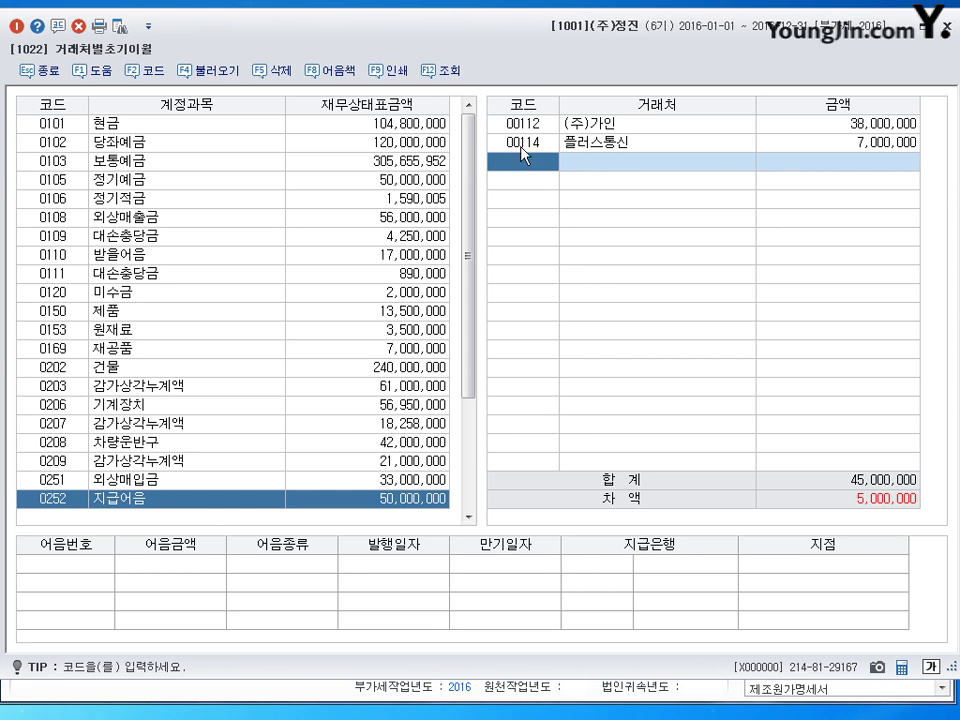
click(141, 72)
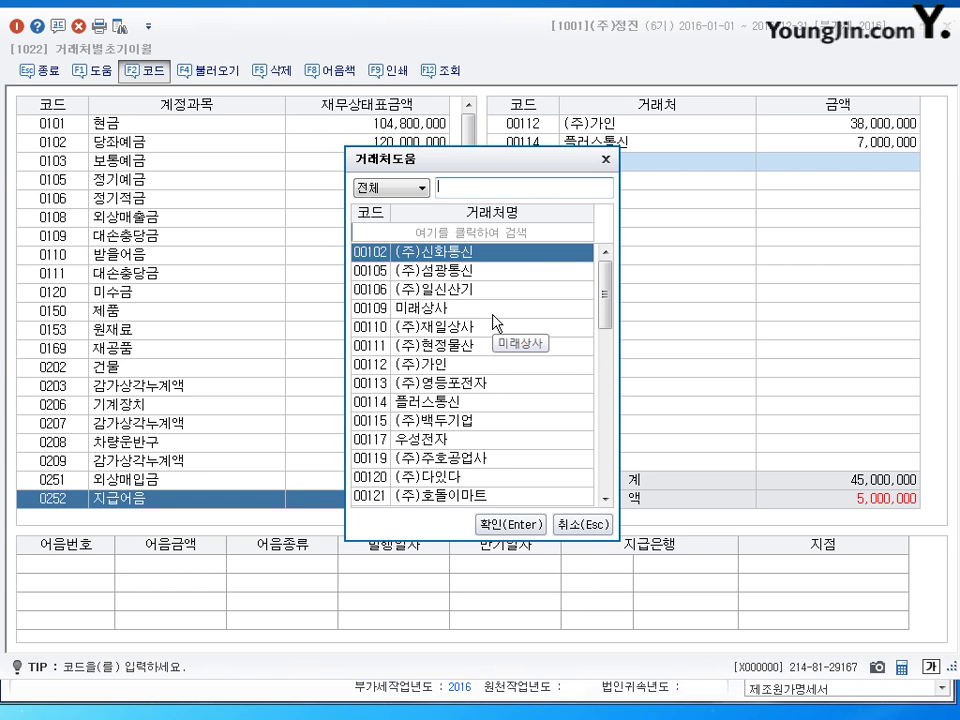
text(부천)
key(Return)
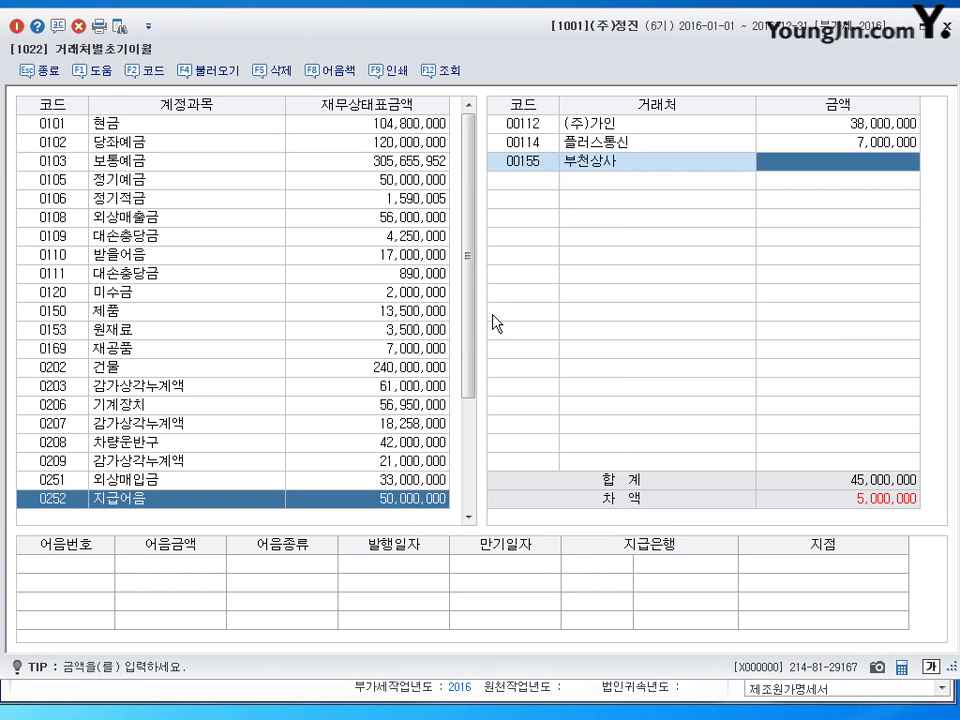
text(5000000)
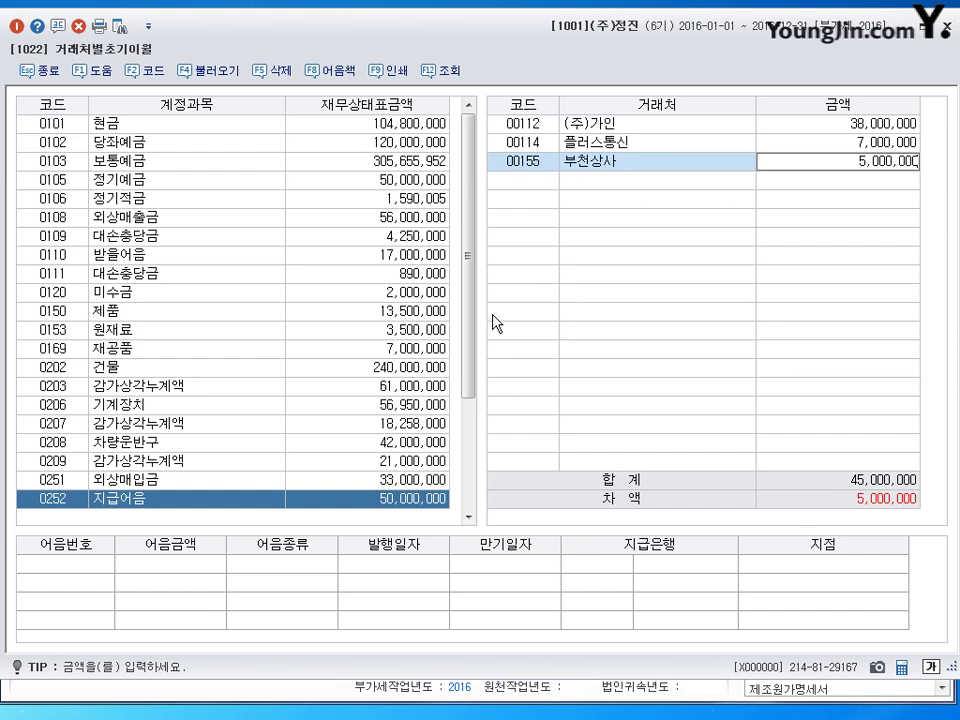
key(Return)
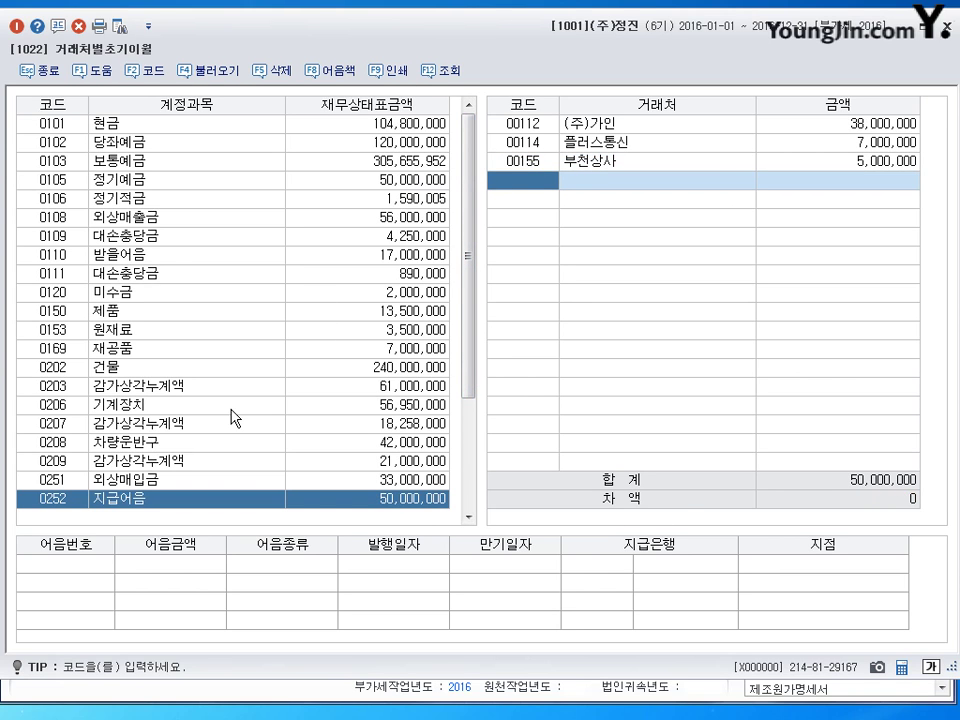
click(150, 483)
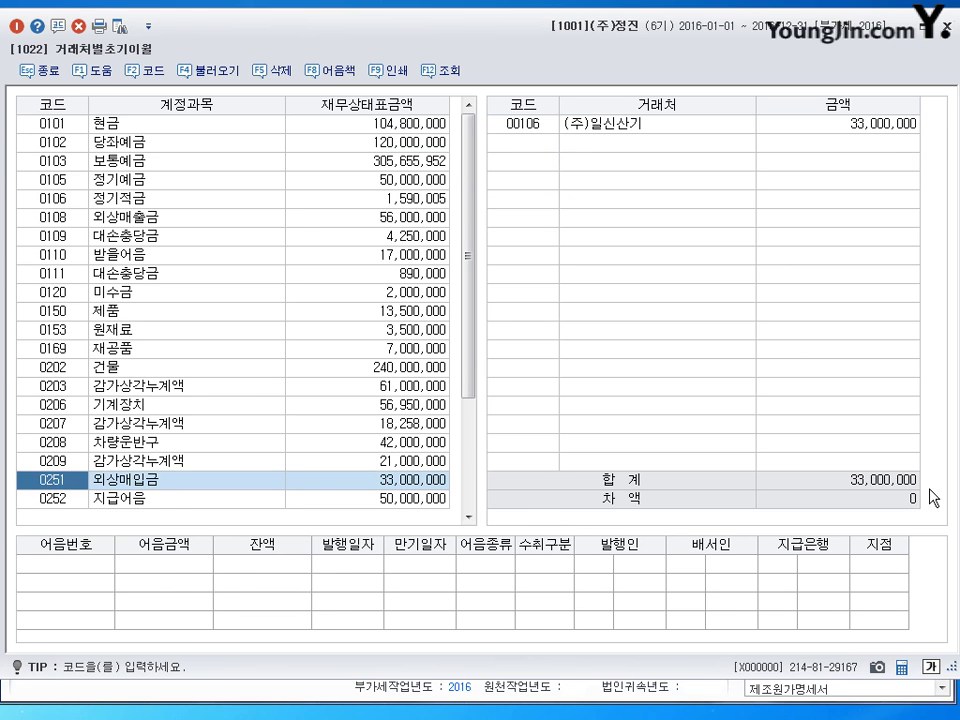
click(197, 500)
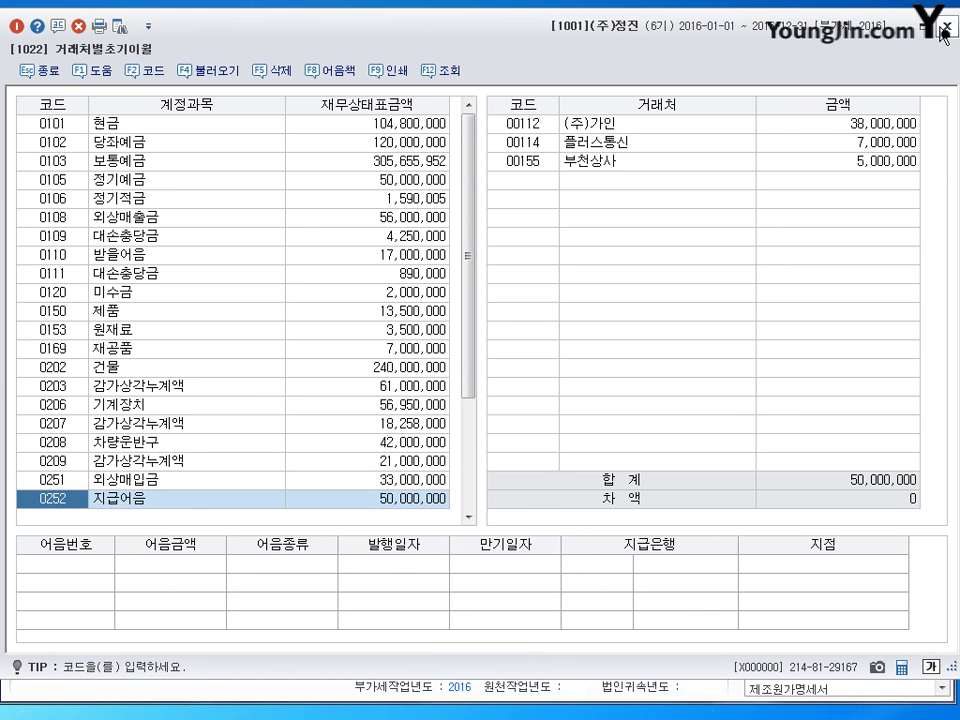
click(940, 27)
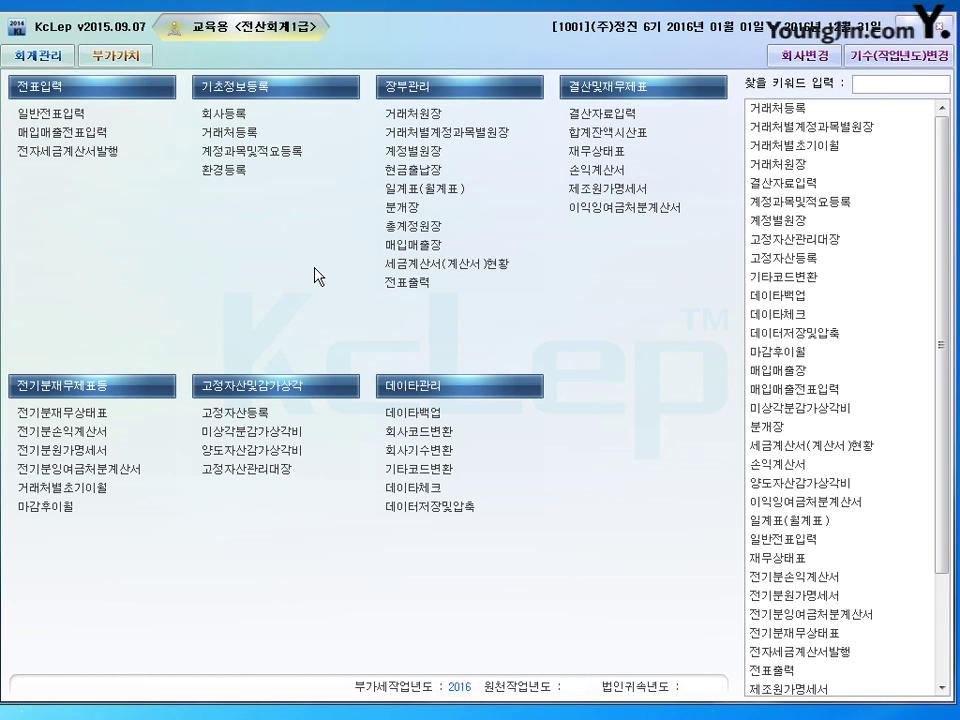
- Register transfer memo 1 '급여에서 개발비로 대체' for account 0226 개발비 in 계정과목및적요등록
click(230, 155)
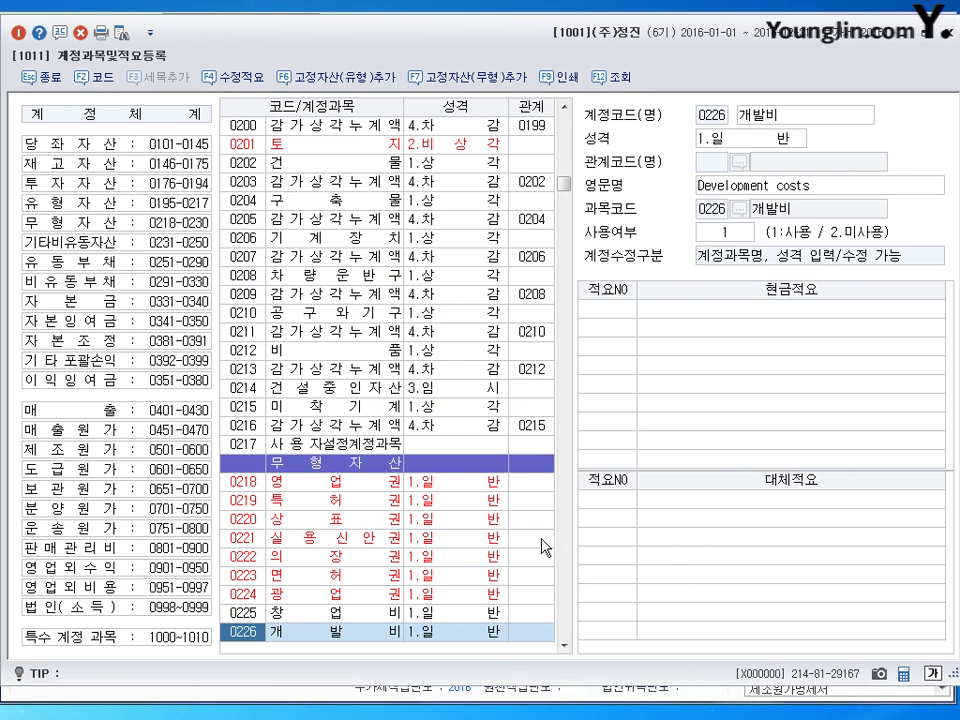
click(609, 499)
text(1)
key(Return)
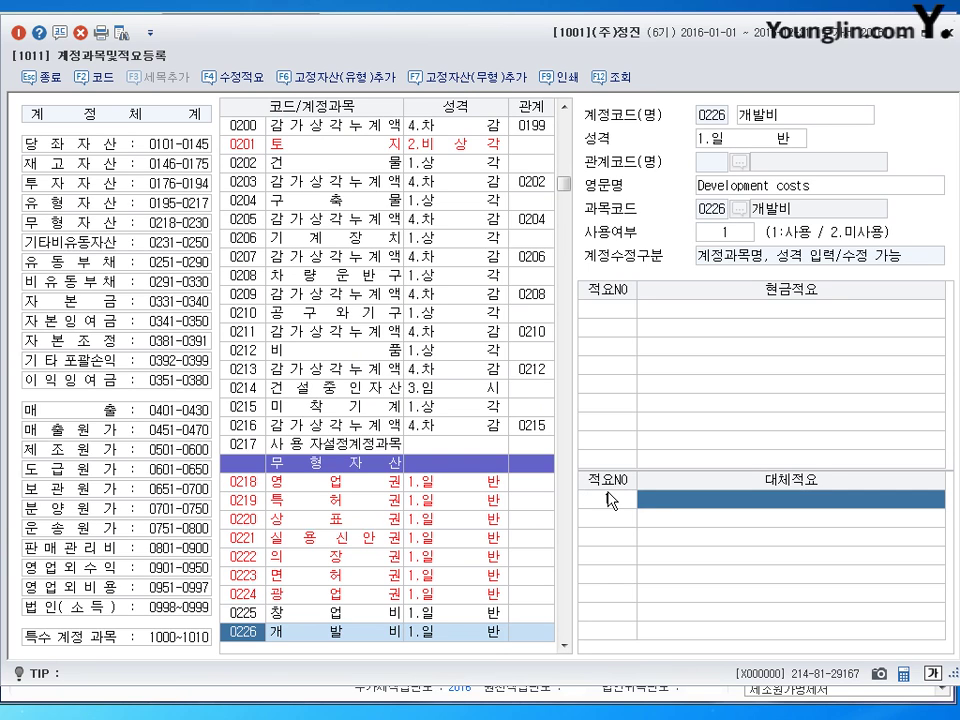
text(급여)
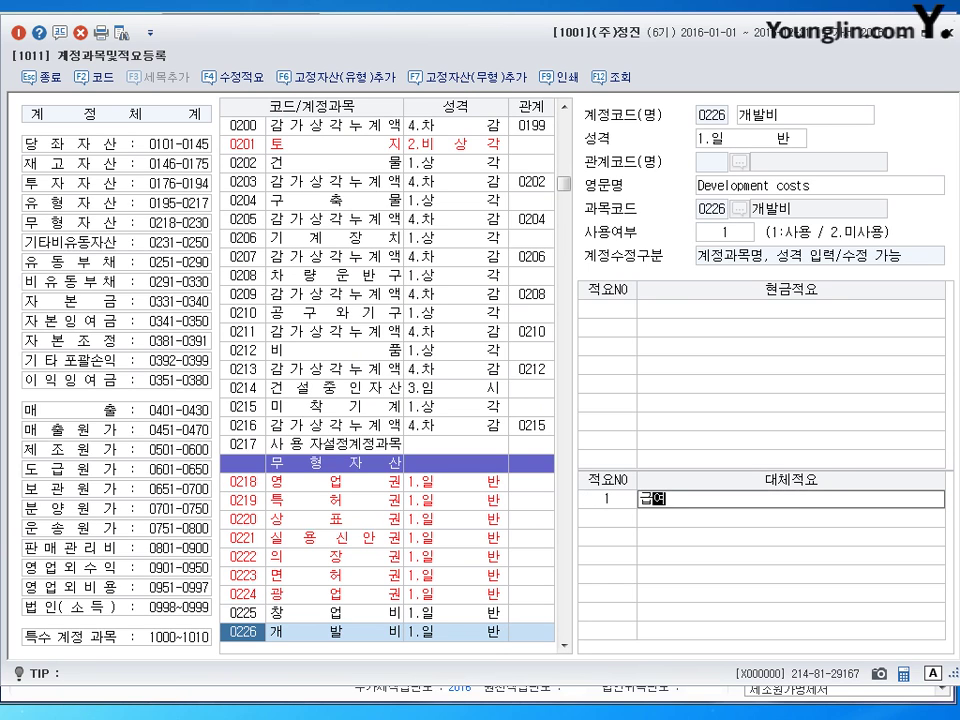
text(에서 갤ㄹ)
key(BackSpace)
text(개발)
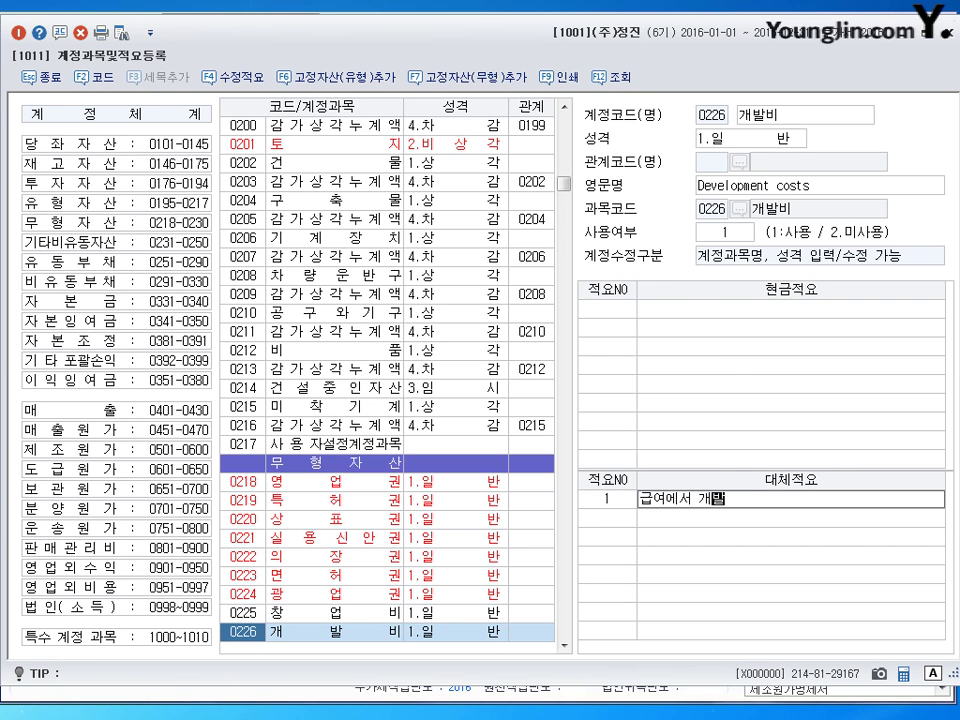
text(비로 대체)
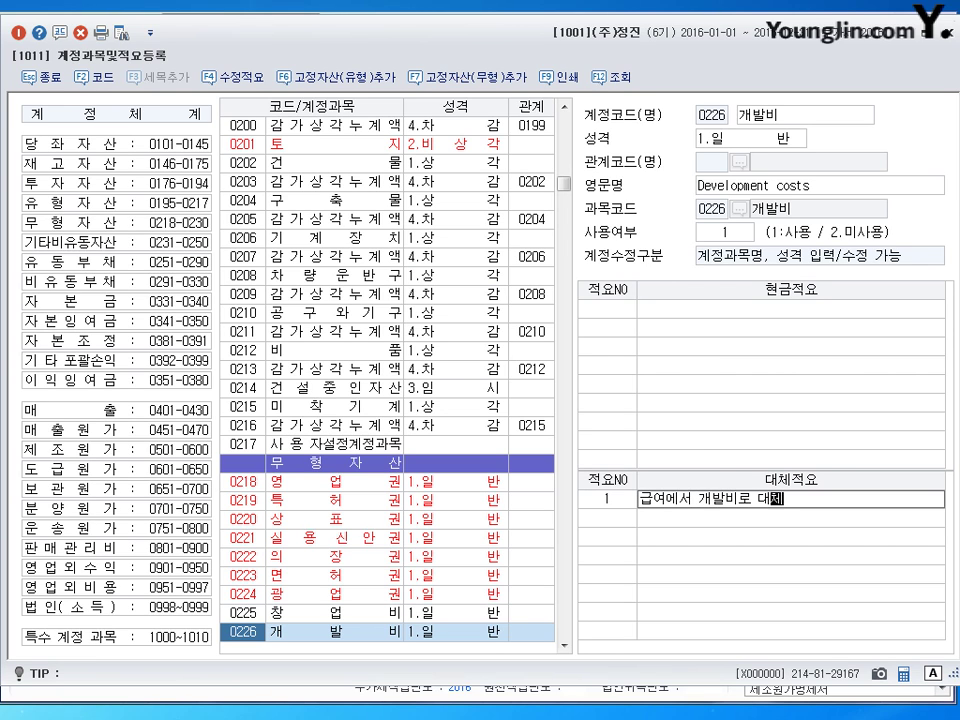
key(Return)
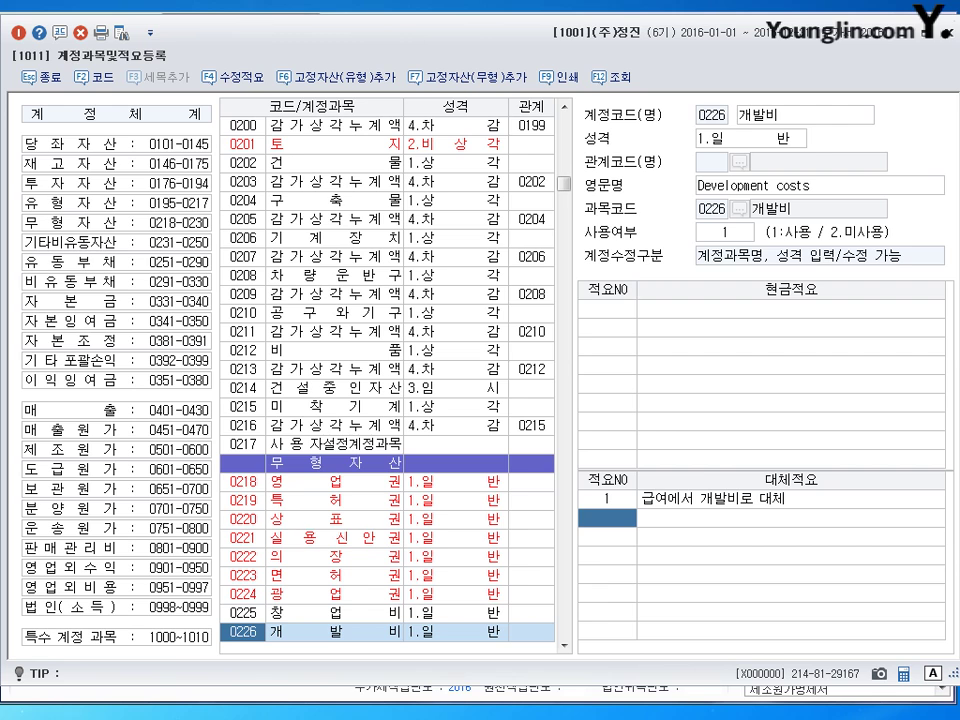
click(948, 38)
click(95, 119)
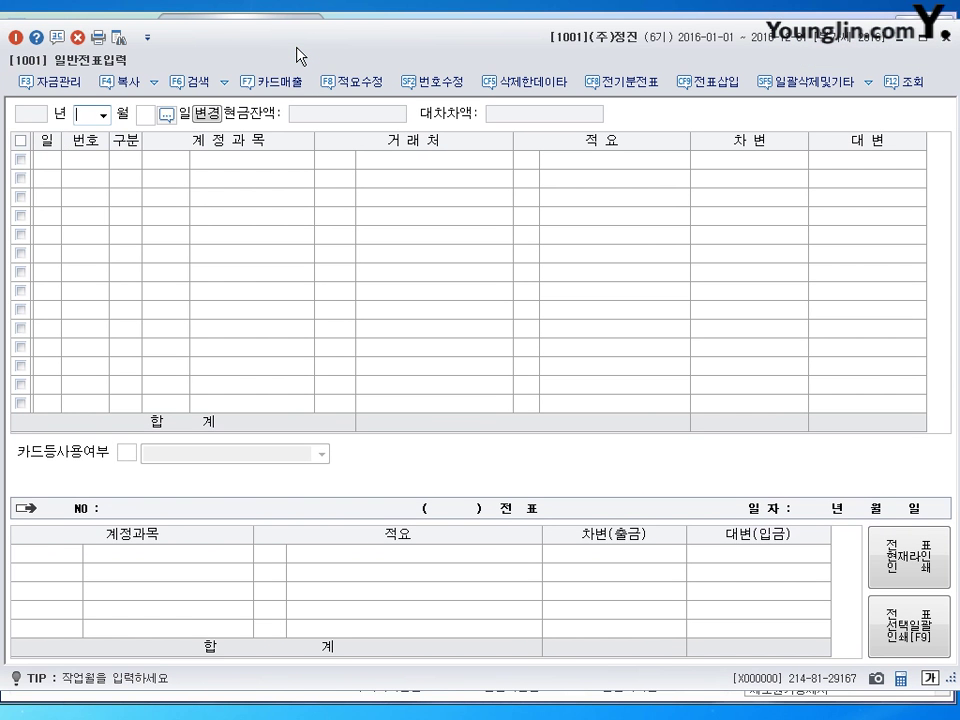
- Set the general voucher entry date to month 4, day 8 (April 8, 2016)
text(4)
key(Return)
key(Return)
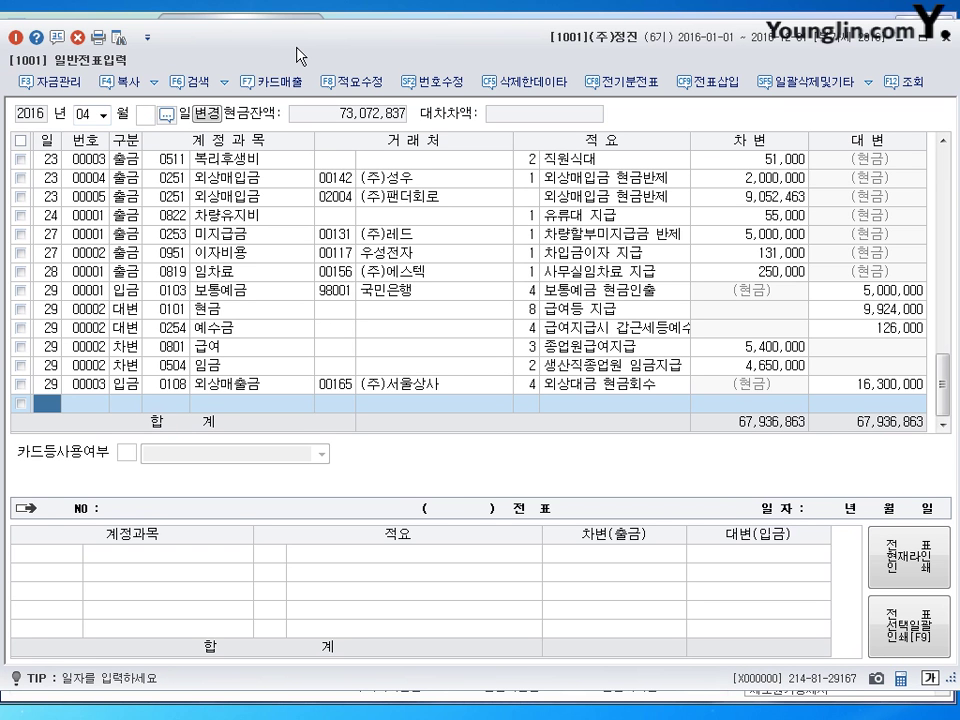
key(Escape)
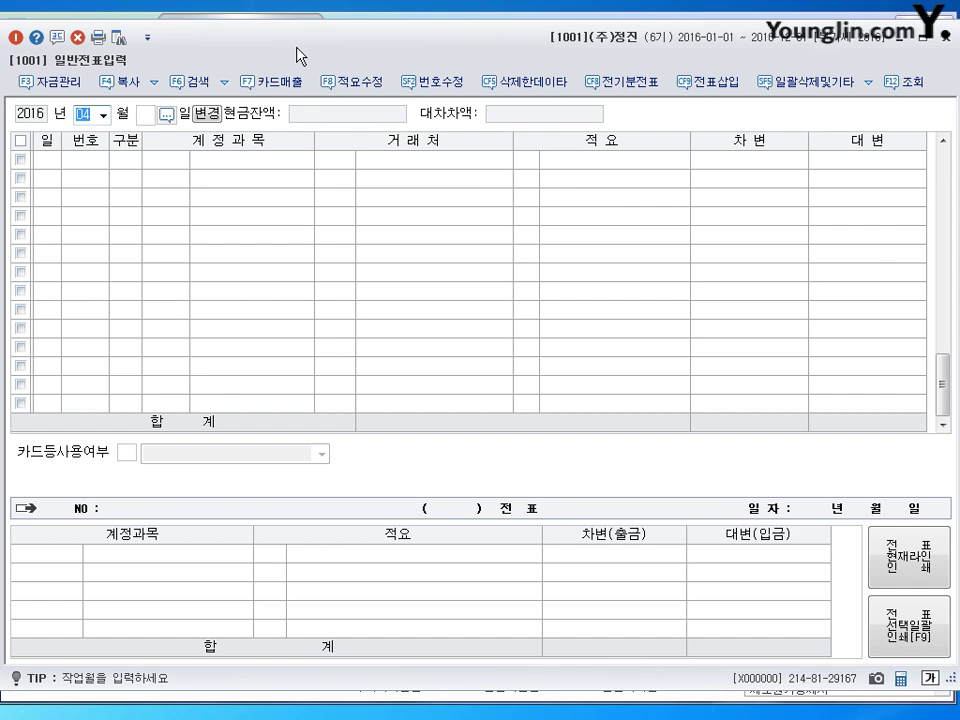
key(Return)
text(8)
key(Return)
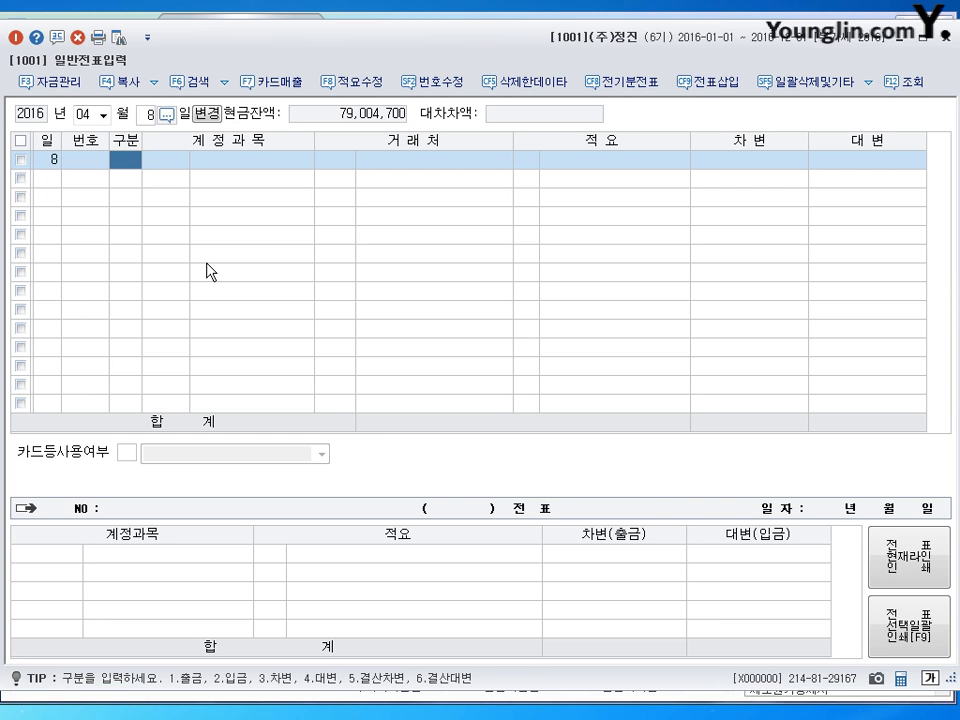
- Enter the first debit line: account 0202 건물 for 3,000,000
text(2)
key(Return)
key(Left)
text(3)
key(Return)
text(0202)
key(Return)
key(Return)
key(Return)
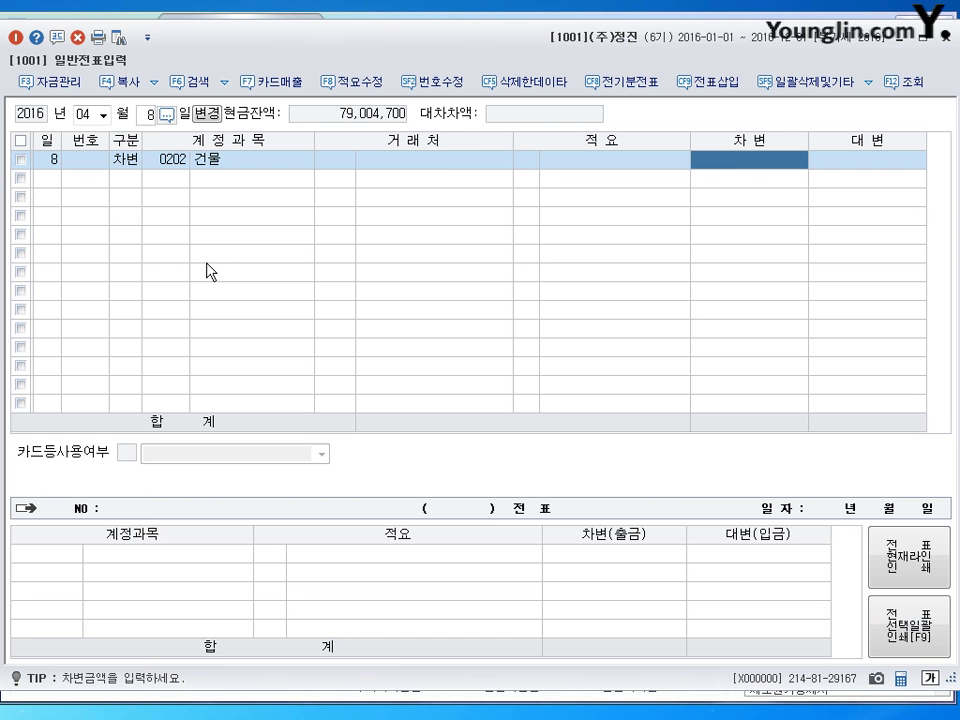
text(3000000)
key(Return)
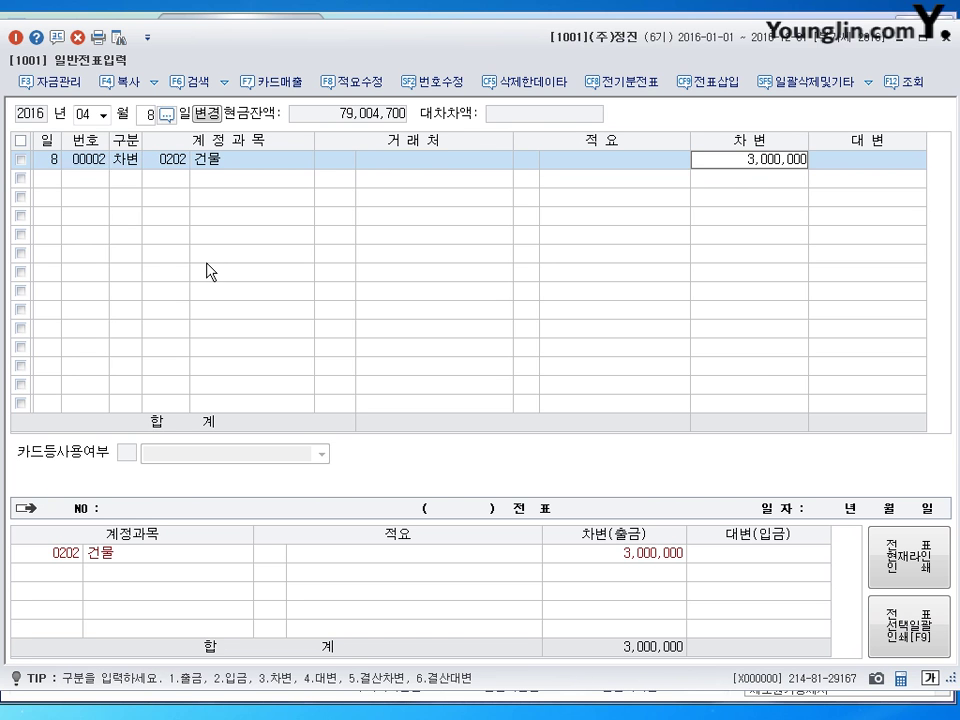
text(3)
key(Return)
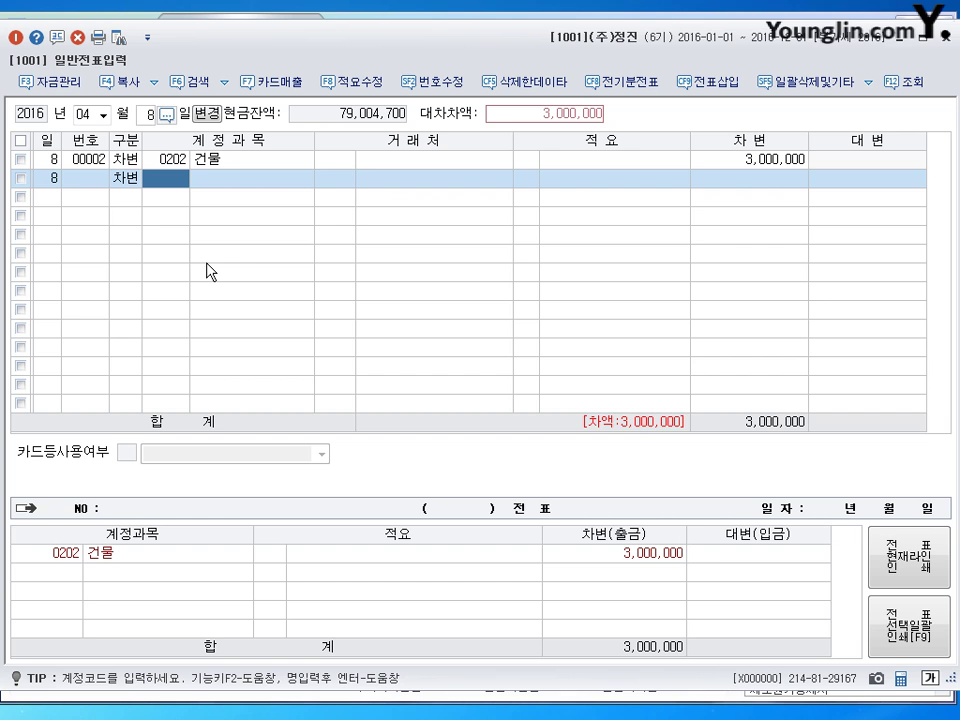
- Add a 0521 보험료 debit of 2,000,000 and a balancing 0103 보통예금 credit of 5,000,000
text(0521)
key(Return)
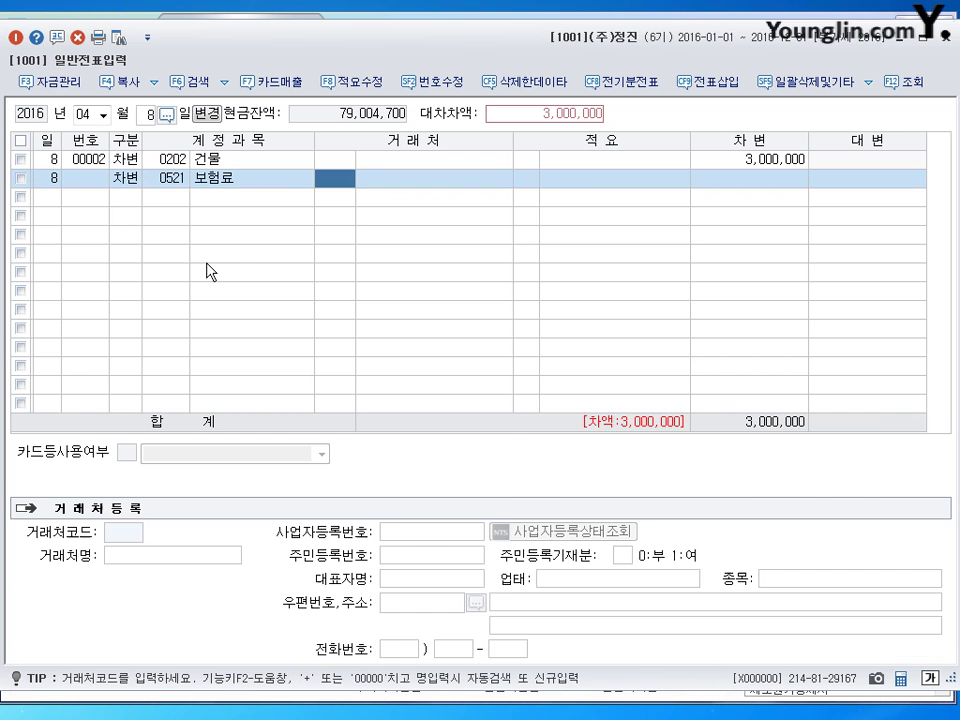
key(Return)
key(Return)
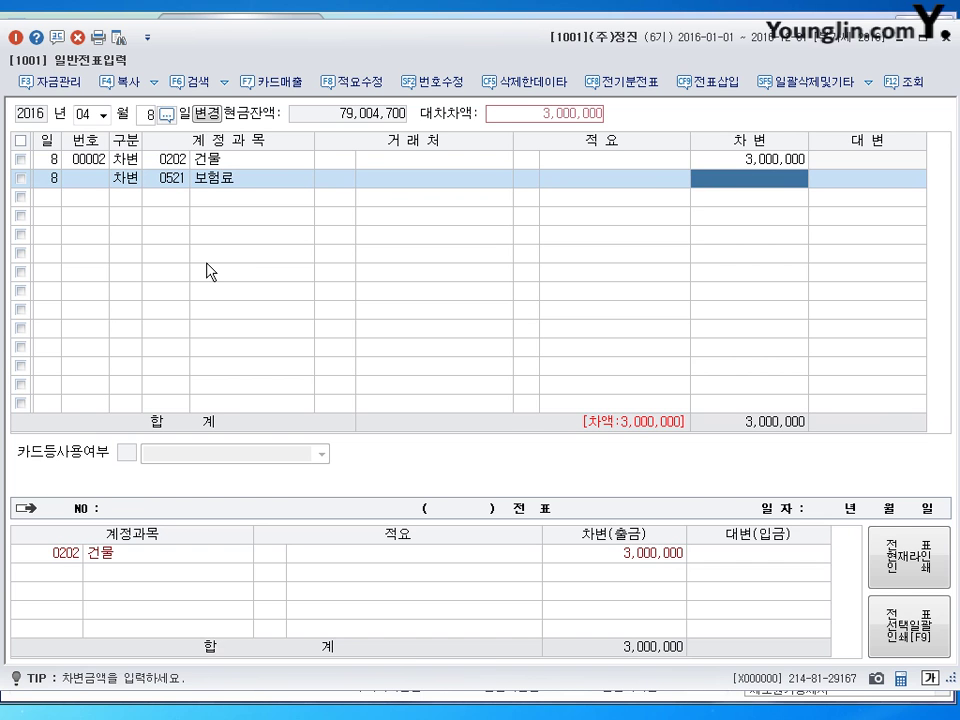
text(2000000)
key(Return)
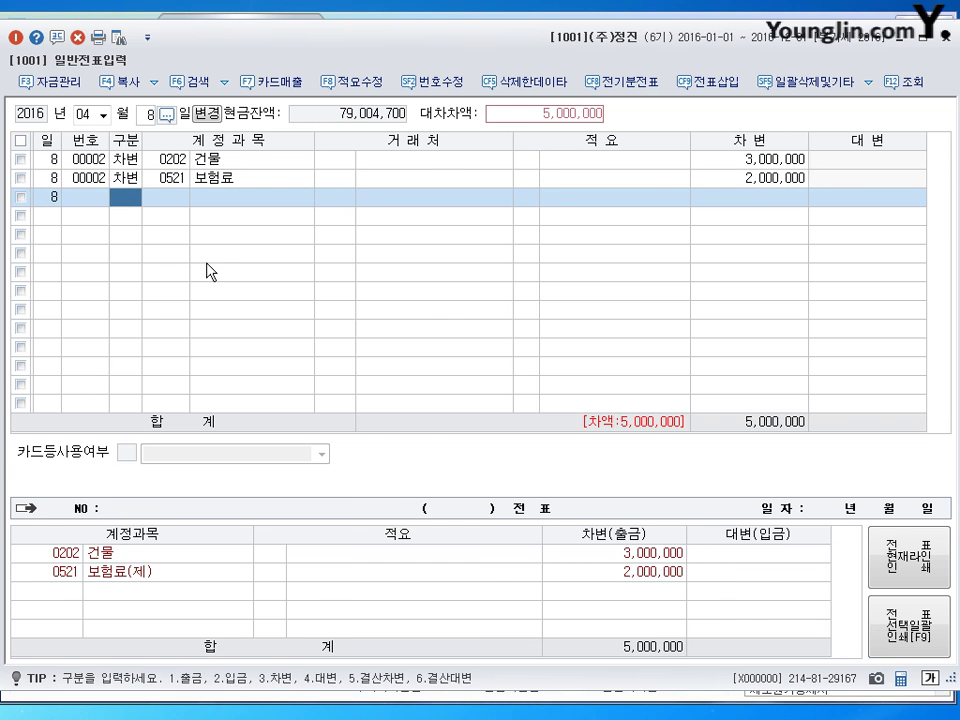
text(4)
key(Return)
text(103)
key(Return)
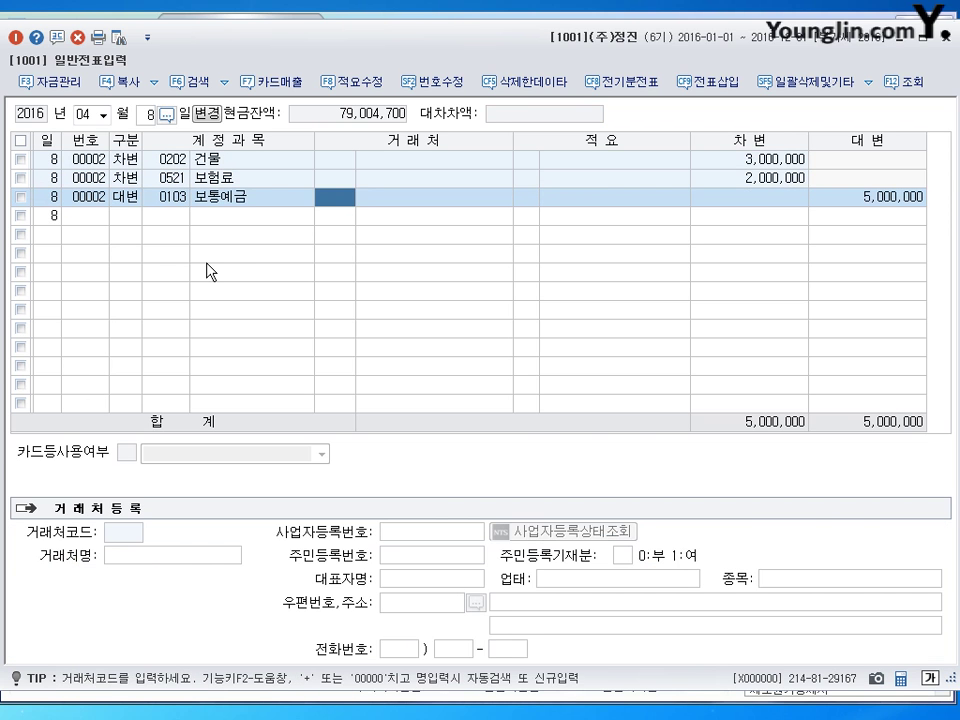
key(Return)
key(Return)
key(Return)
key(shift+Tab)
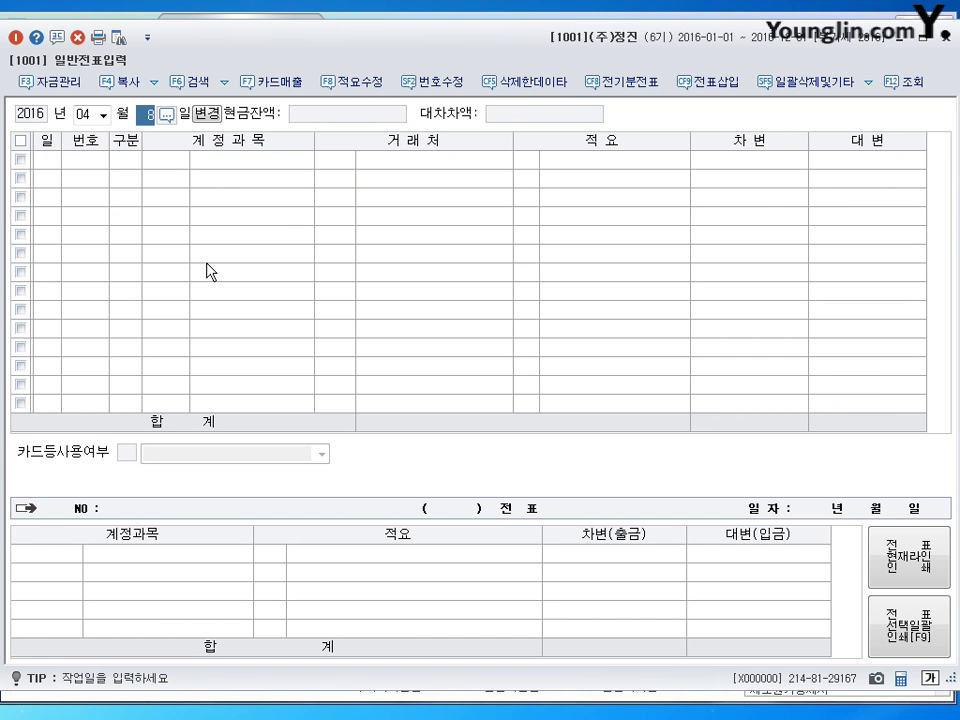
- Start an April 12 voucher debiting 0520 수선비 for 480,000
text(12)
key(Return)
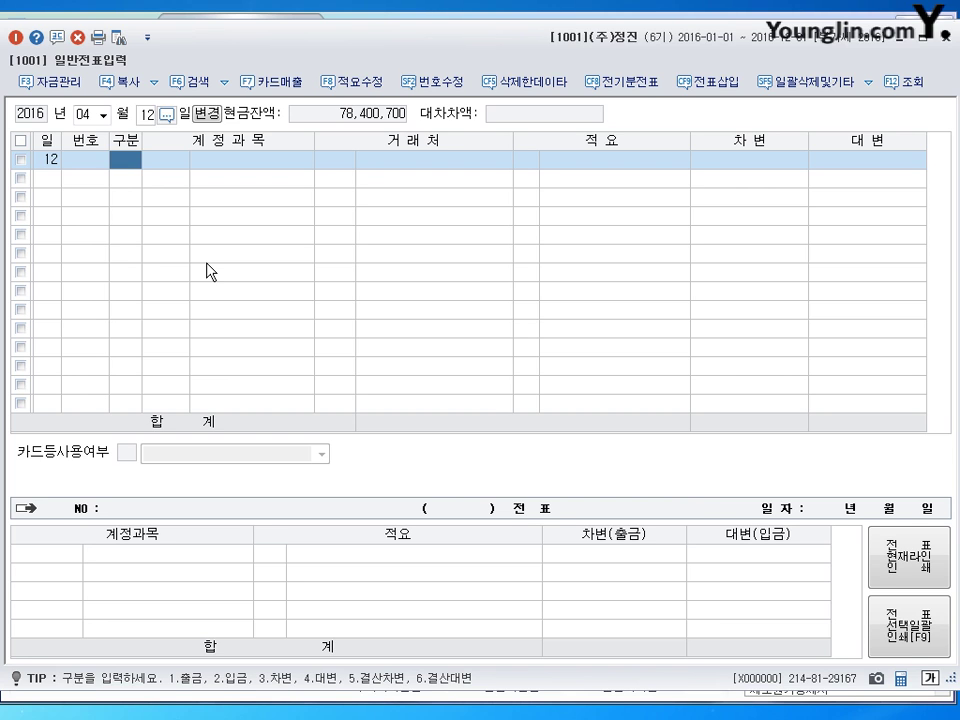
text(3)
key(Return)
text(0520)
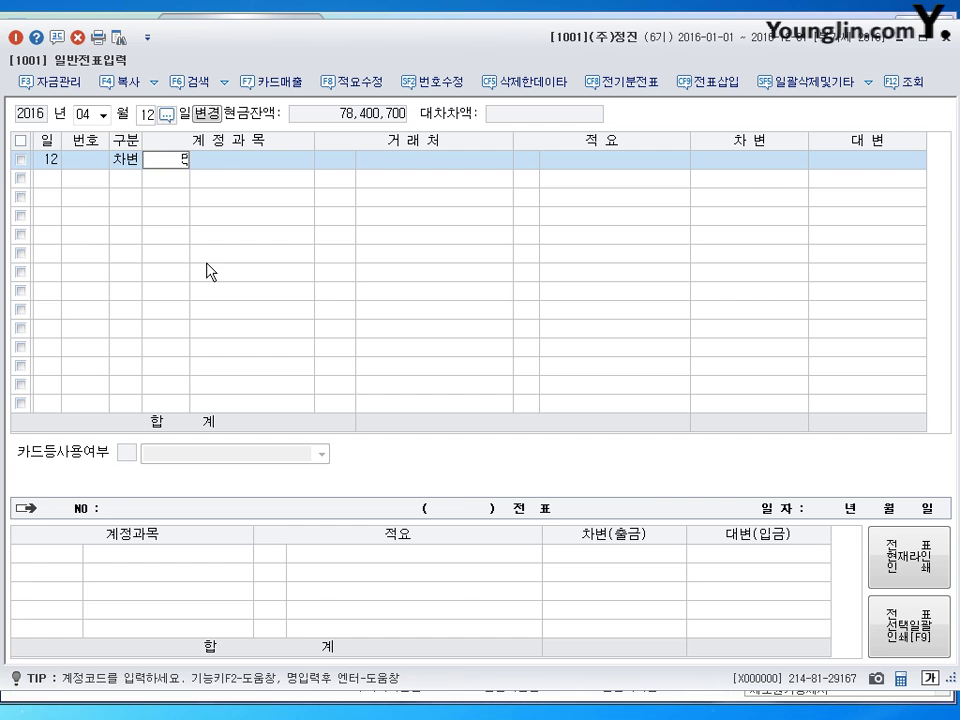
key(Return)
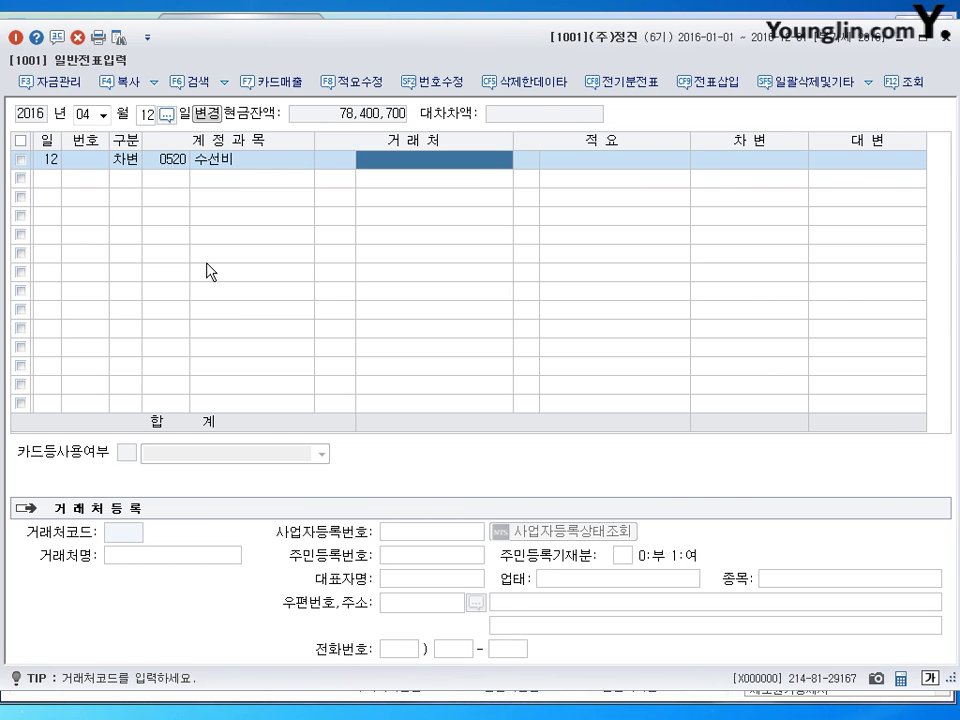
key(Return)
key(Return)
text(4800000)
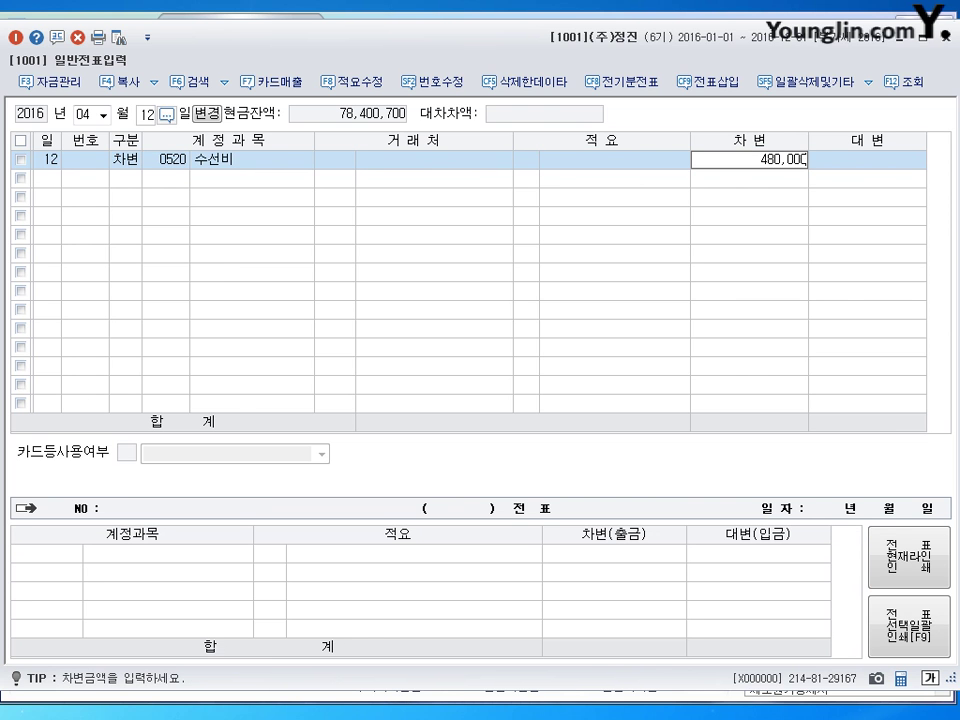
key(Return)
- Credit 0153 원재료 480,000 with memo 8 '타계정으로 대체액 원가' and close journal entry
text(4)
key(Return)
text(153)
key(Return)
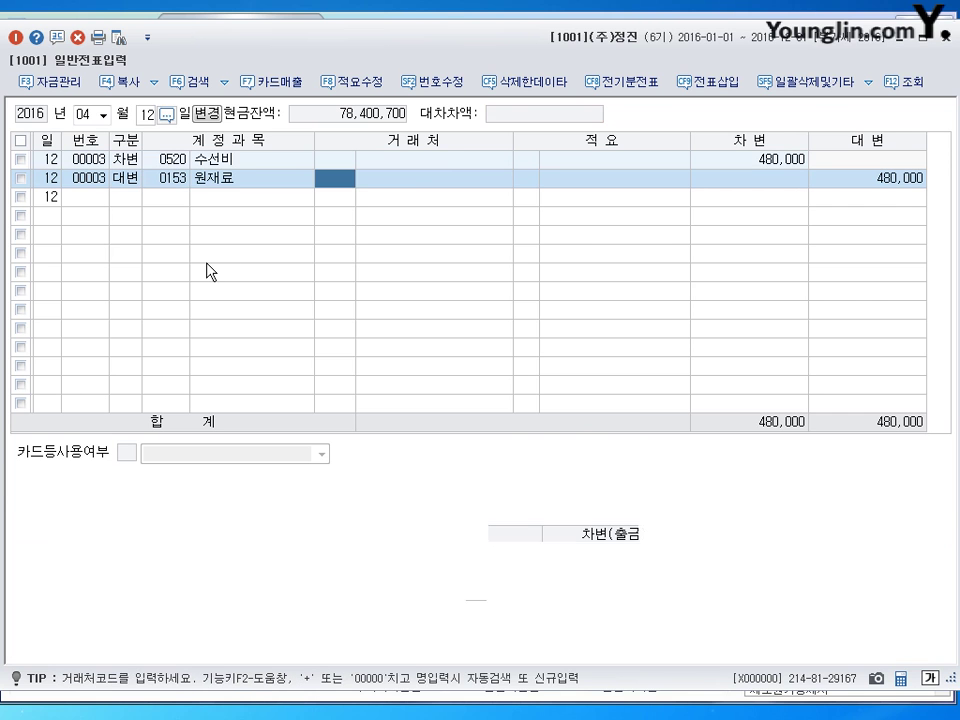
key(Return)
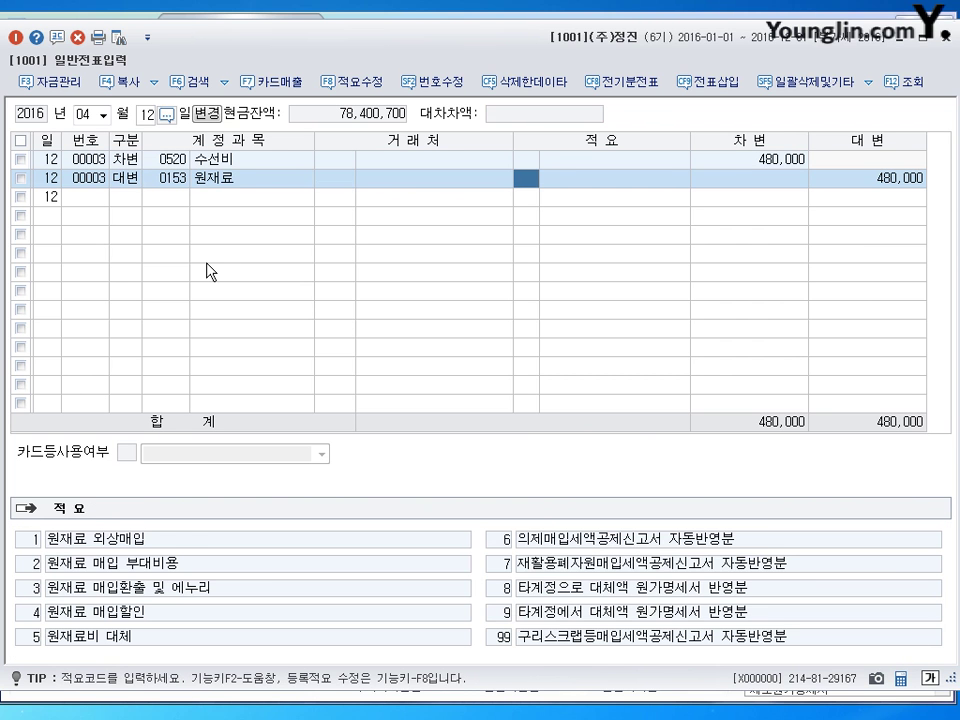
text(8)
key(Return)
key(Return)
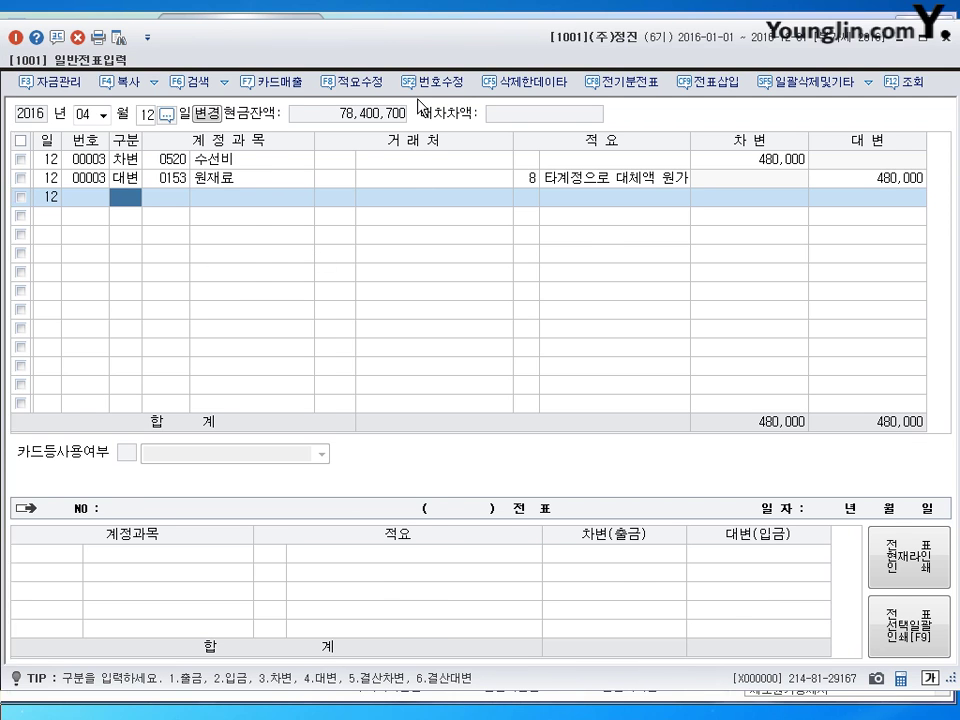
key(Escape)
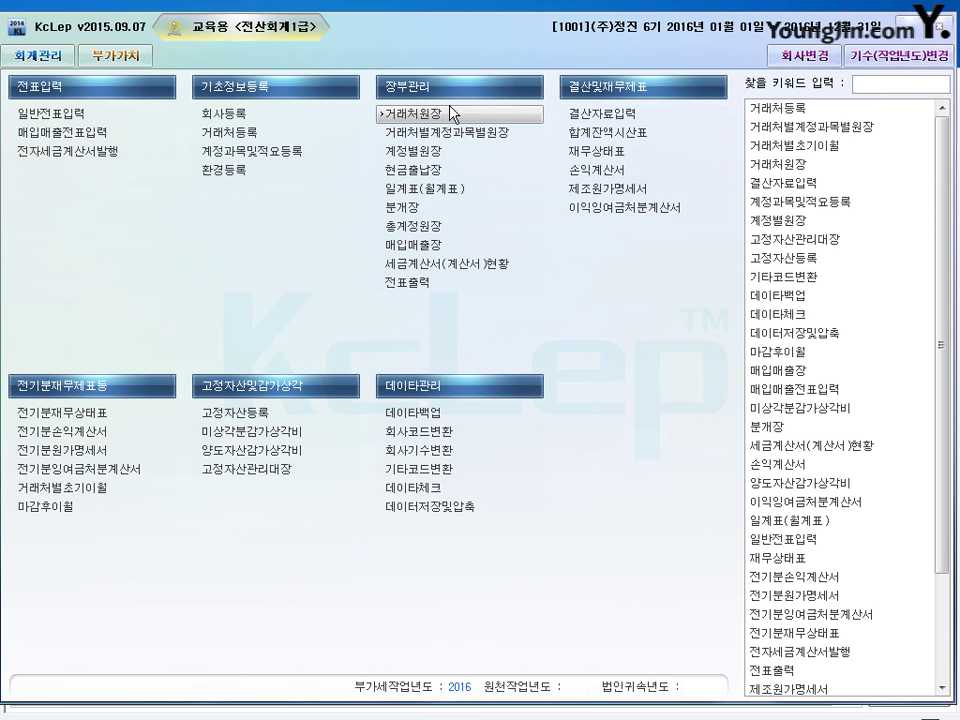
- Check the 퇴직급여충당부채 balance on the 합계잔액시산표 as of April 25, then close the report
click(620, 133)
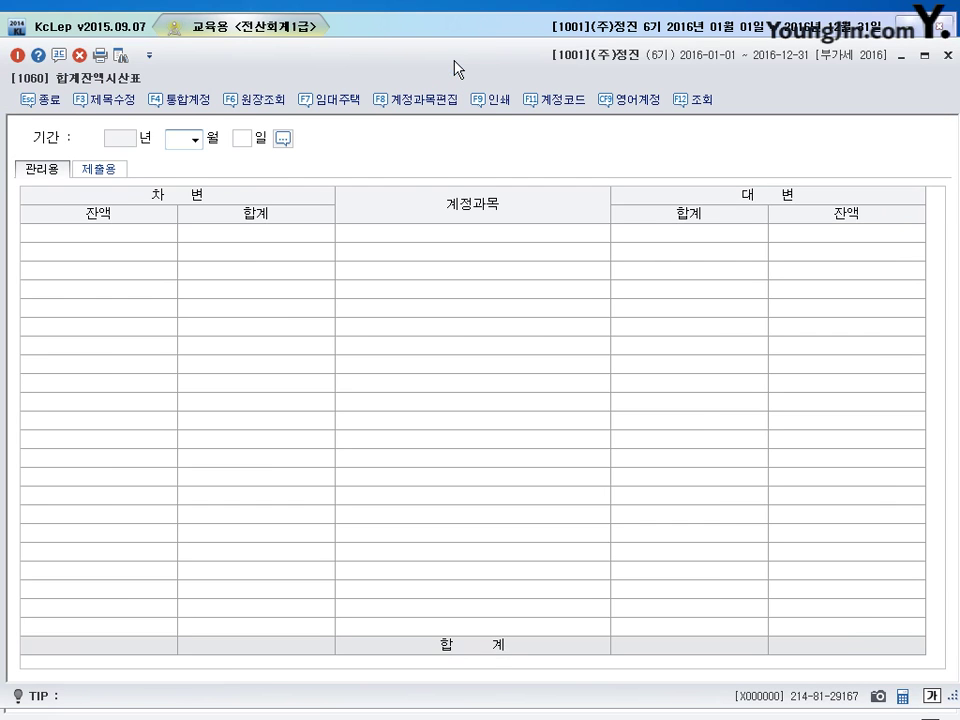
text(4)
key(Return)
text(25)
key(Return)
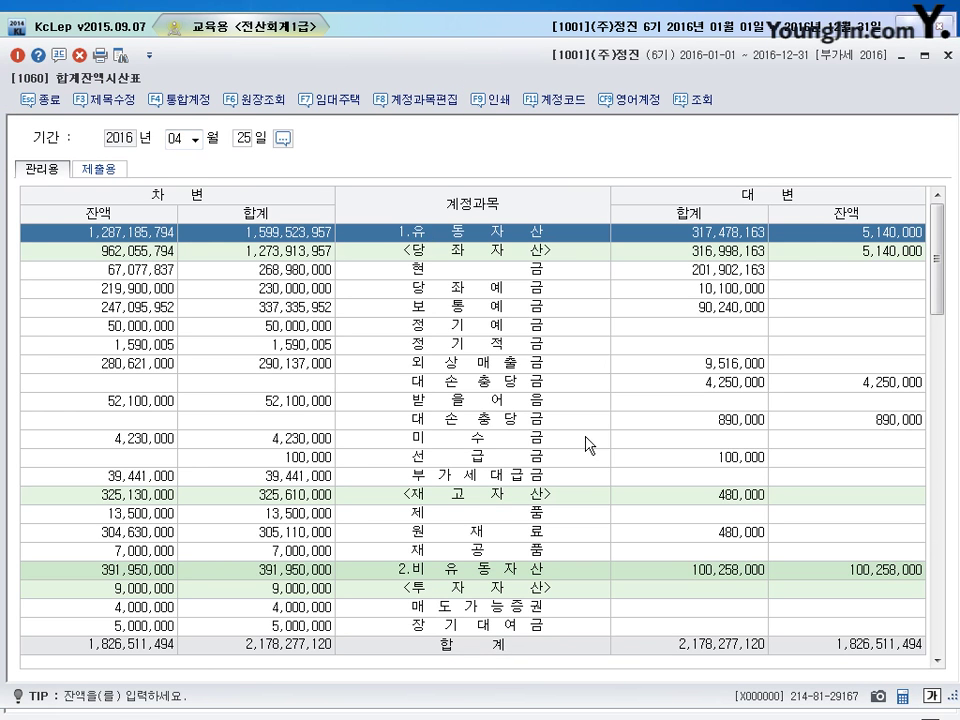
click(452, 419)
scroll(455, 415, down, 5)
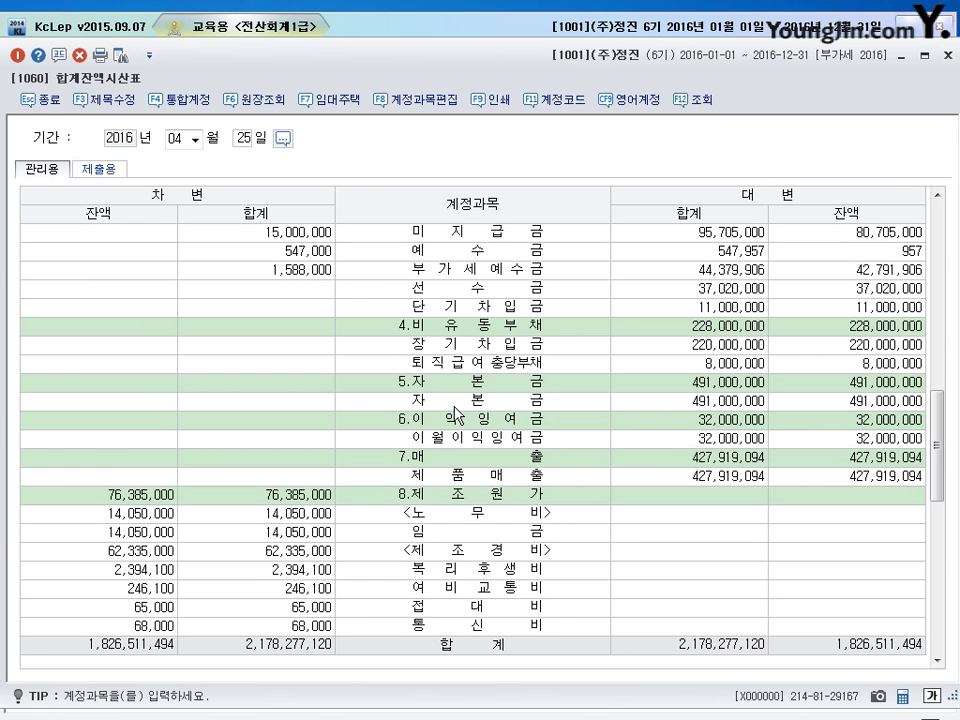
click(456, 364)
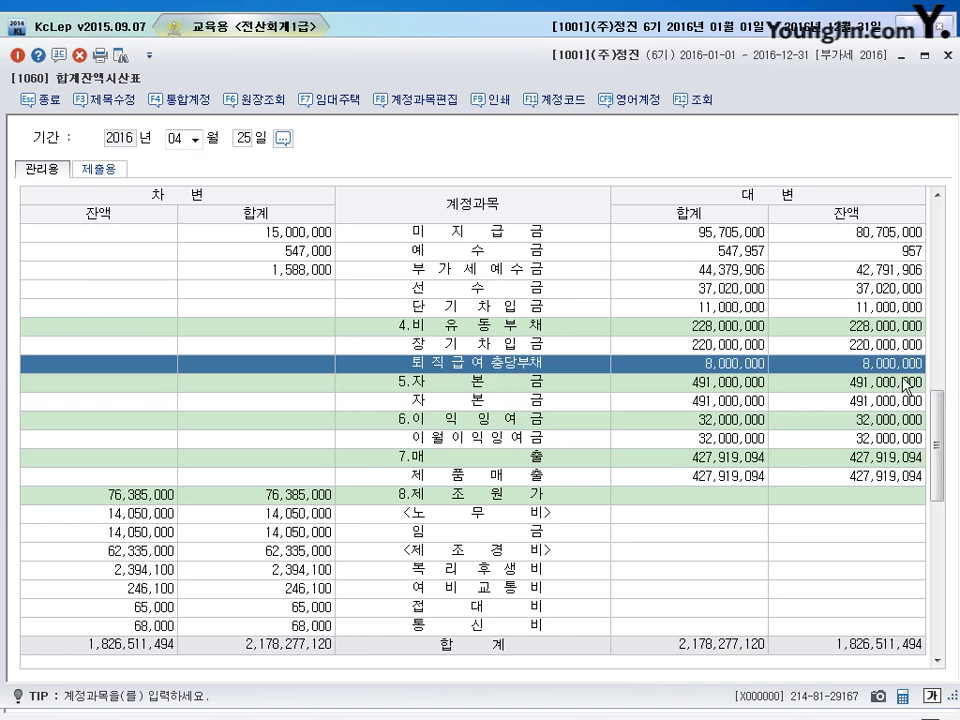
click(947, 55)
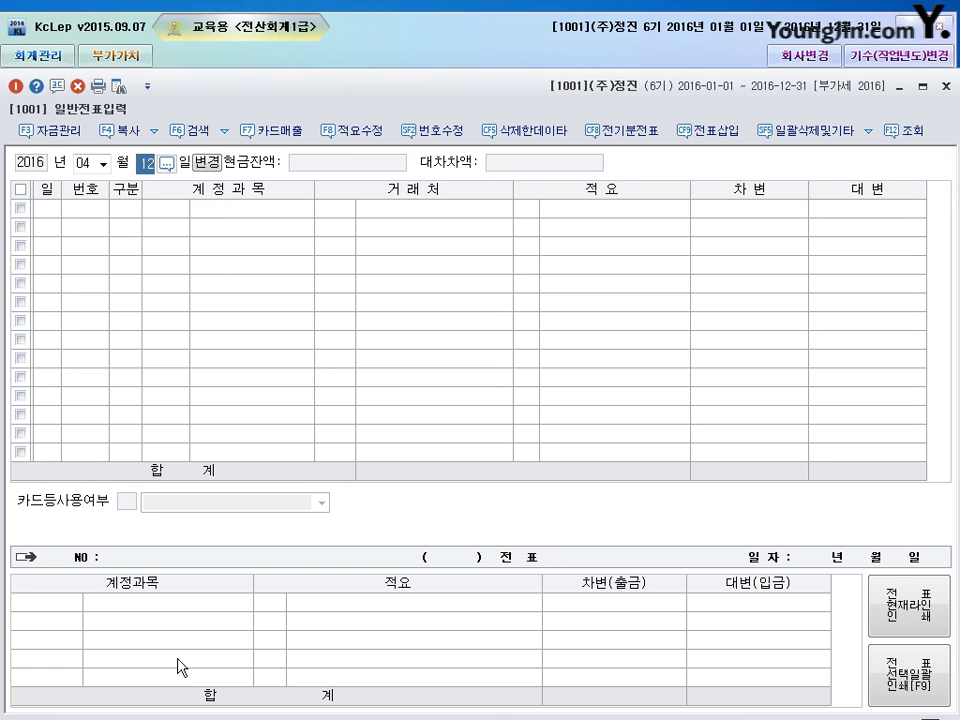
- Start an April 25 voucher debiting 퇴직급여충당부채 (0295) 5,900,000
text(25)
key(Return)
key(Return)
text(3)
key(Return)
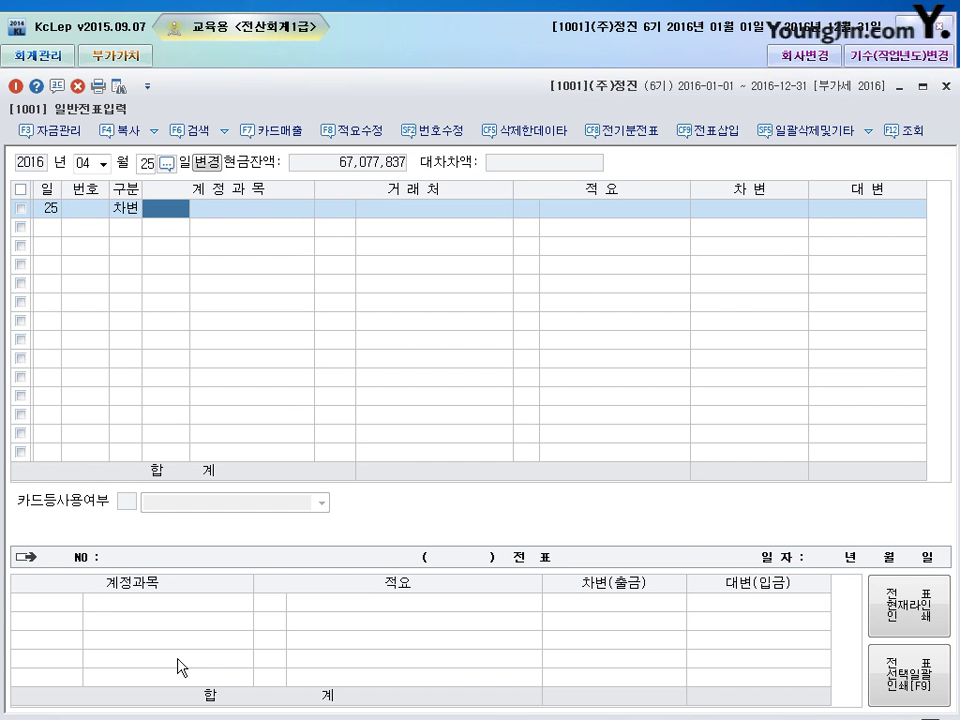
text(295)
key(Return)
key(Return)
key(Return)
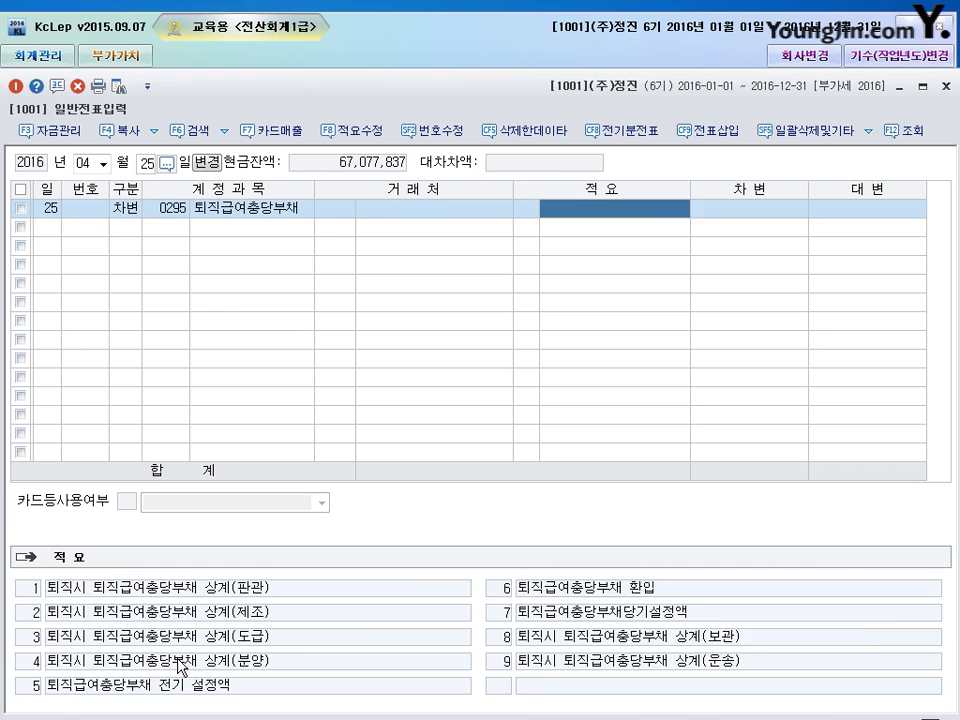
text(5900000)
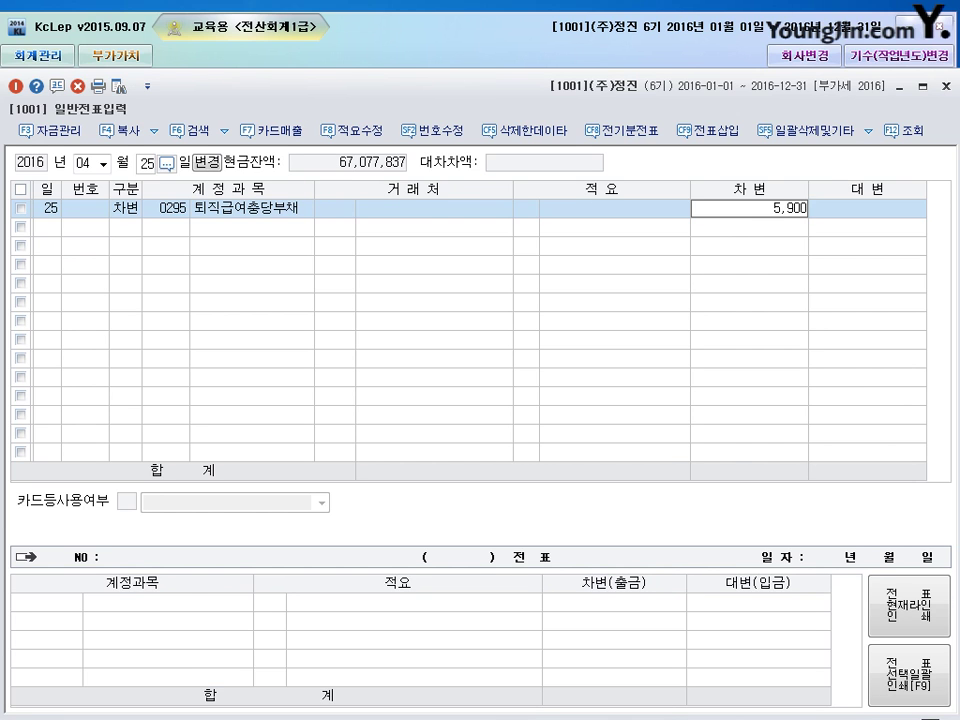
key(Return)
- Credit 예수금 (0254) 165,000 and 보통예금 (0103) 5,735,000 to balance the voucher
text(4)
key(Return)
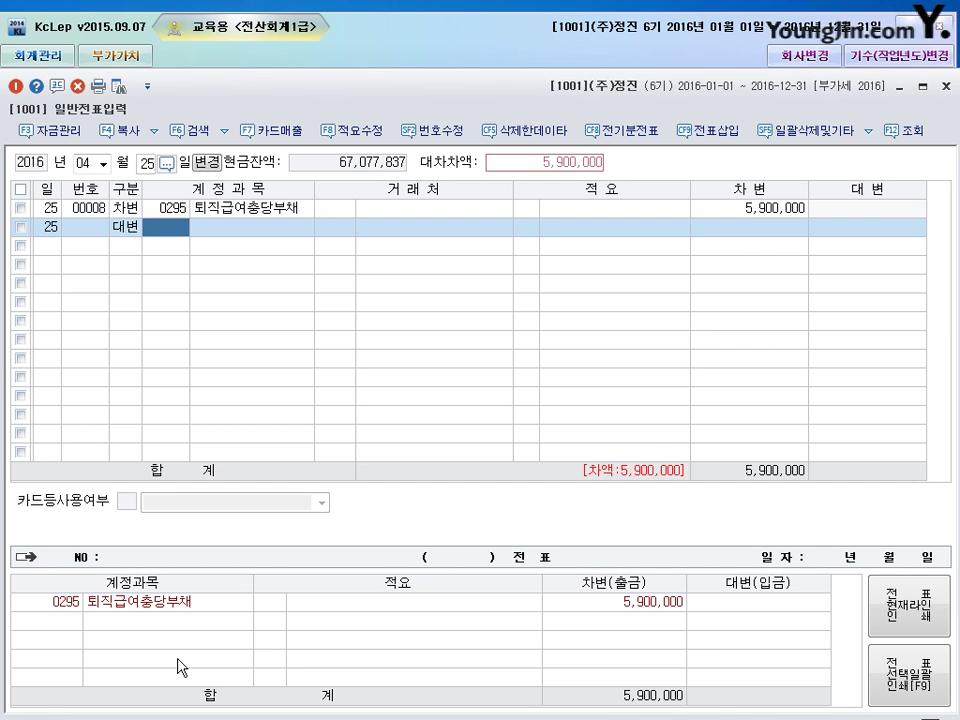
text(254)
key(Return)
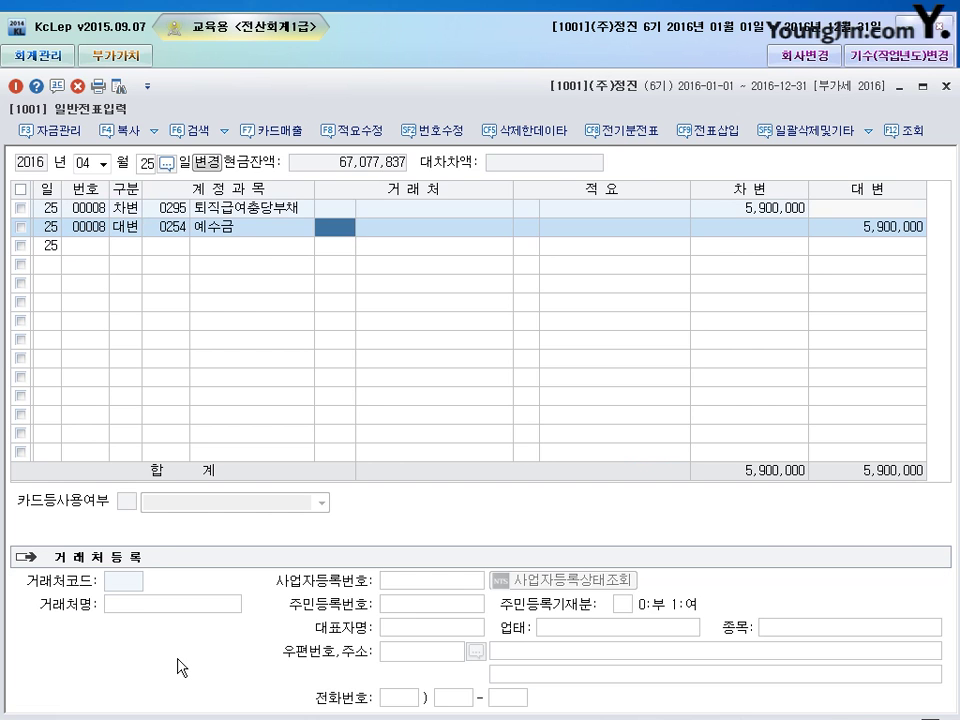
key(Return)
key(Return)
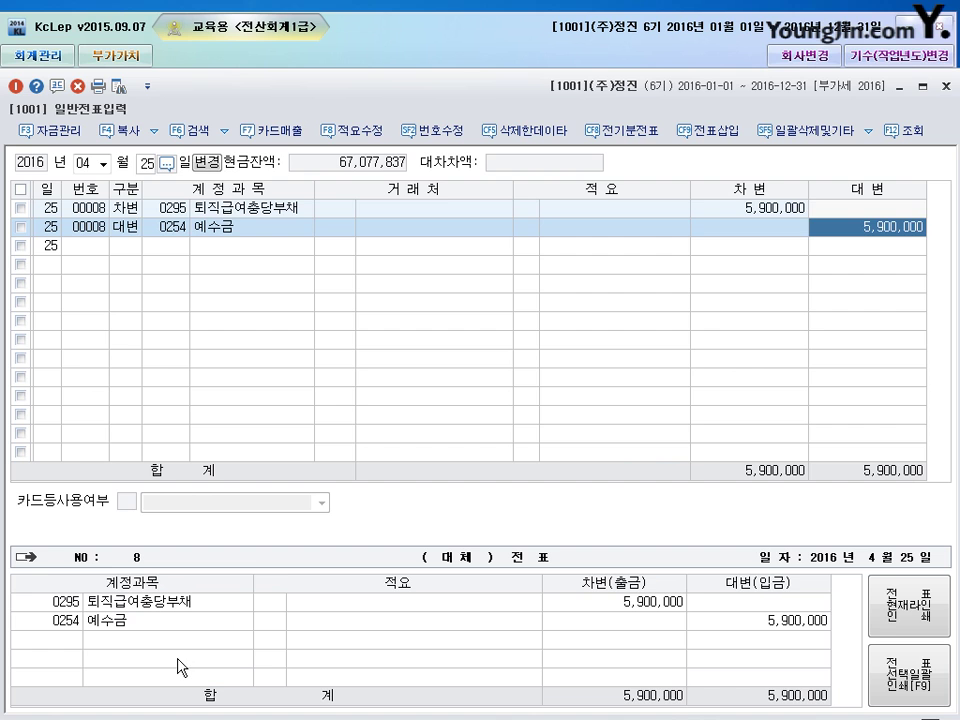
text(165000)
key(Return)
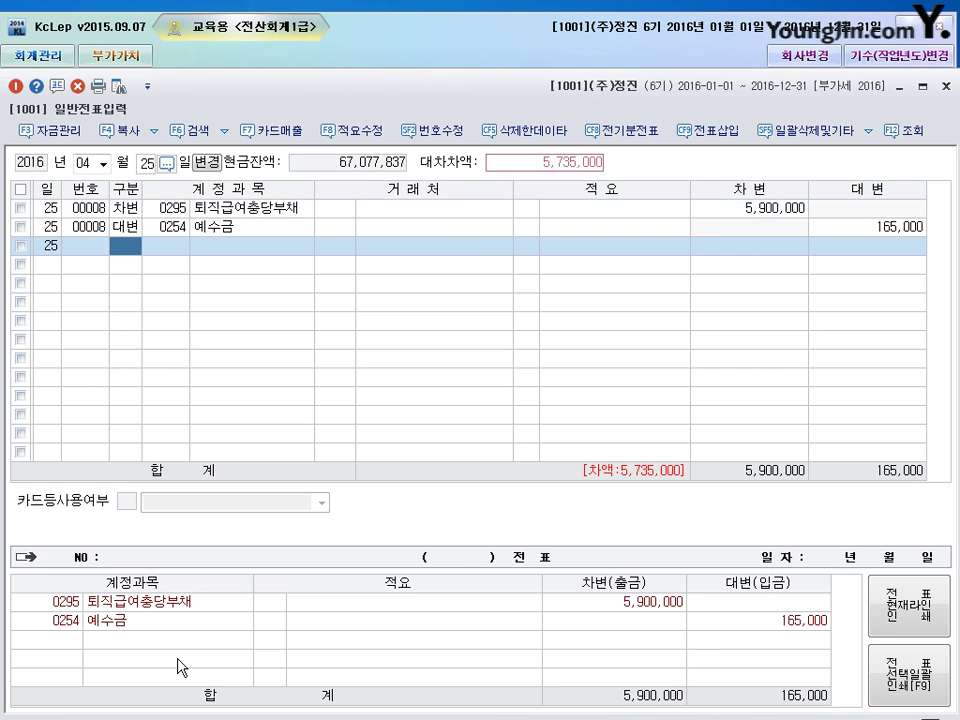
text(4)
key(Return)
text(103)
key(Return)
key(Return)
key(Return)
key(Return)
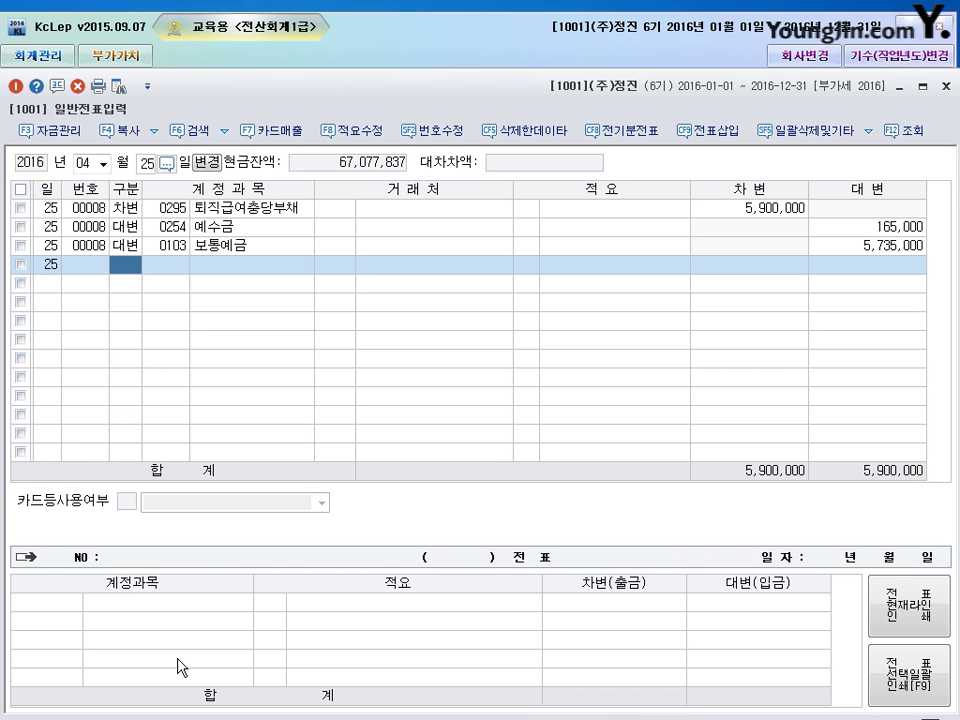
key(Escape)
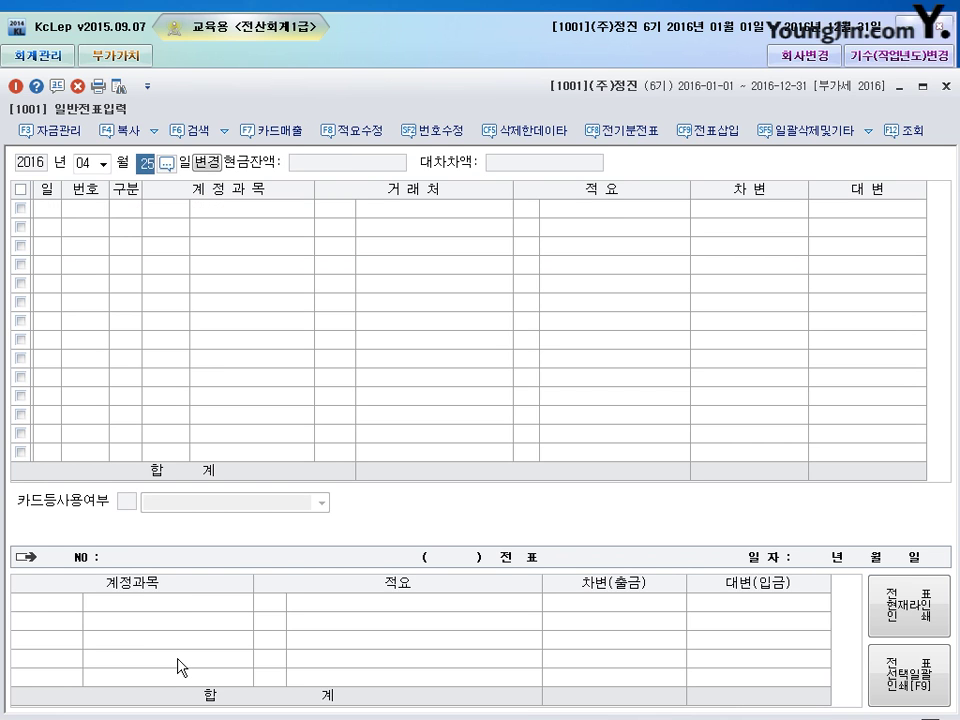
- On April 30, debit 지급어음 (0252) 2,500,000 for supplier (주)일신산기
text(30)
key(Return)
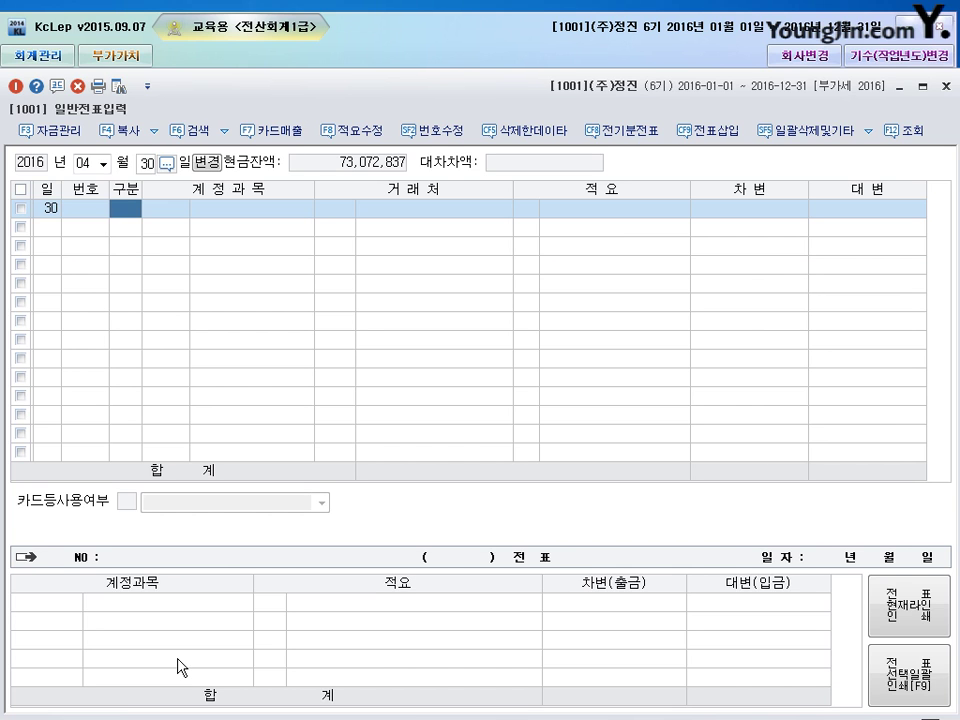
text(3)
key(Return)
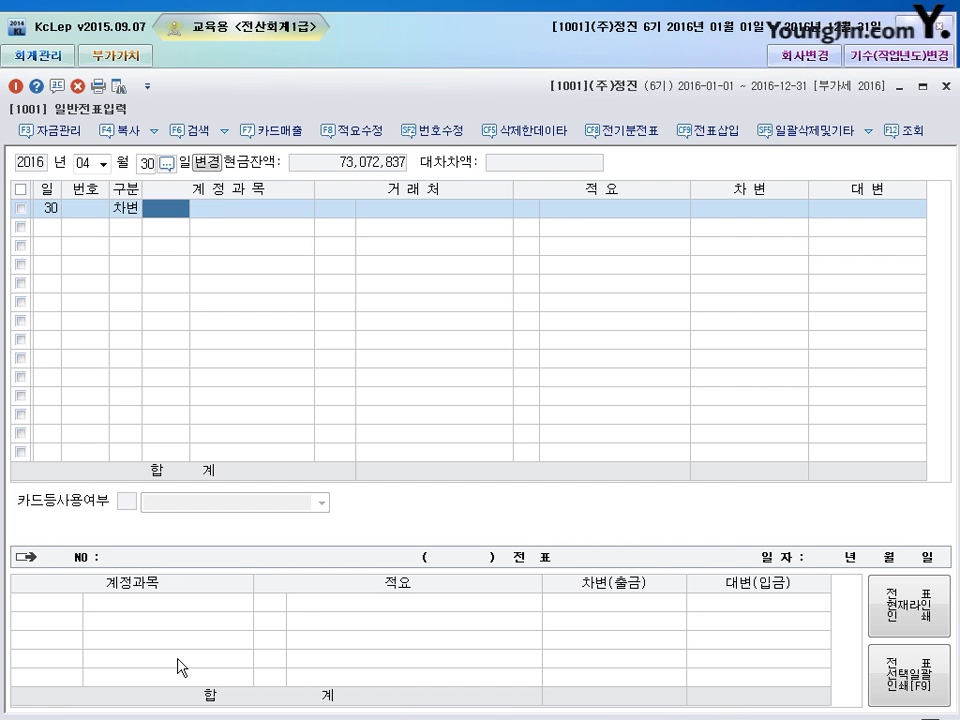
text(252)
key(Return)
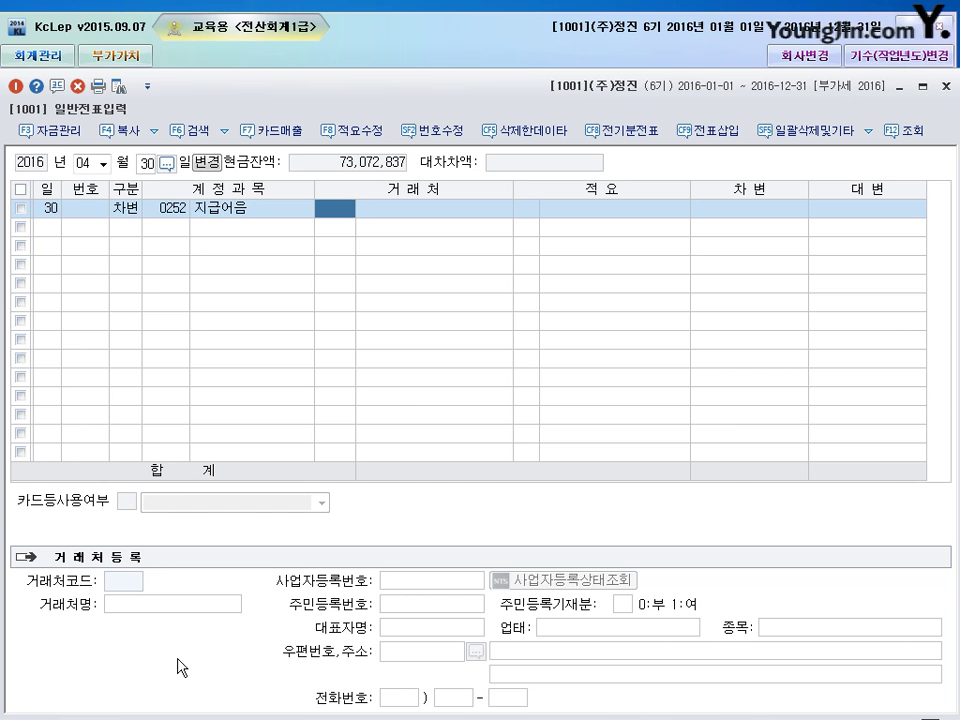
text(일싟)
key(BackSpace)
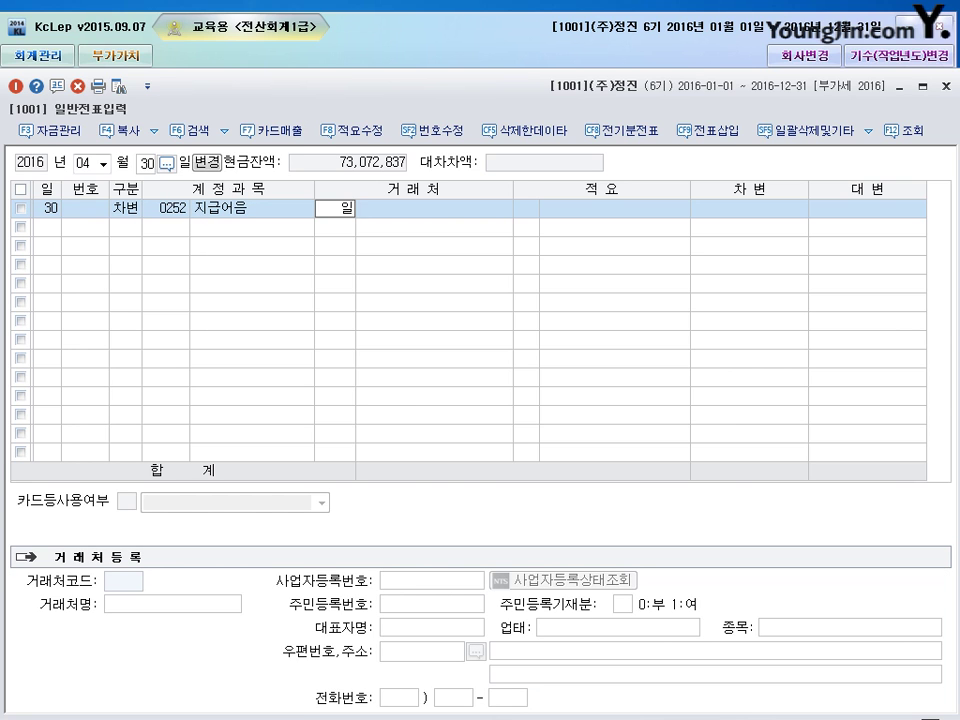
text(신)
key(Return)
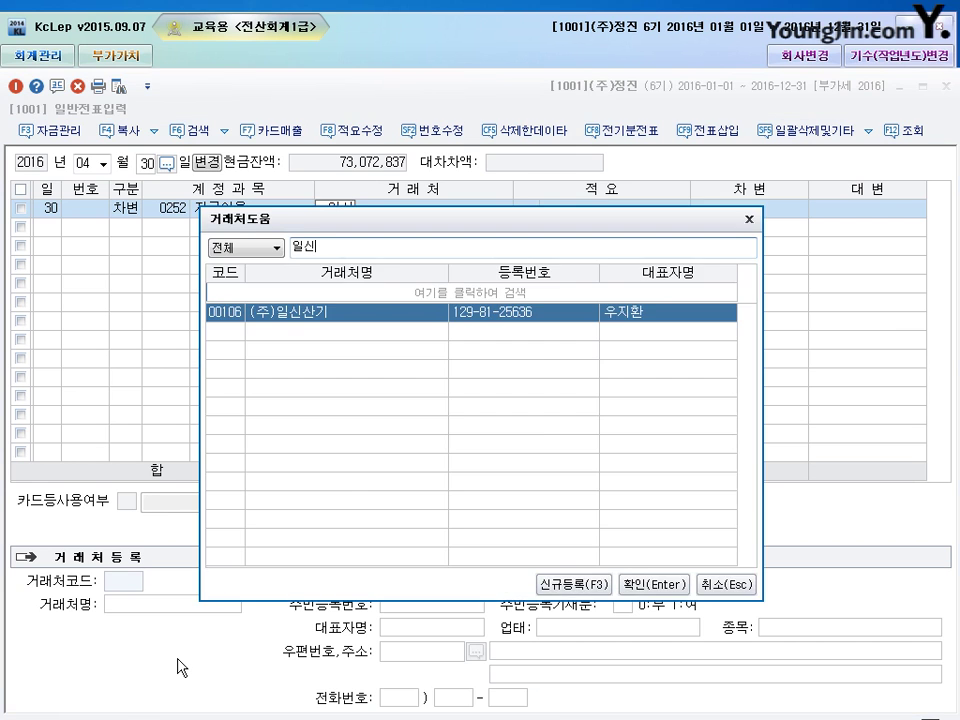
key(Return)
key(Return)
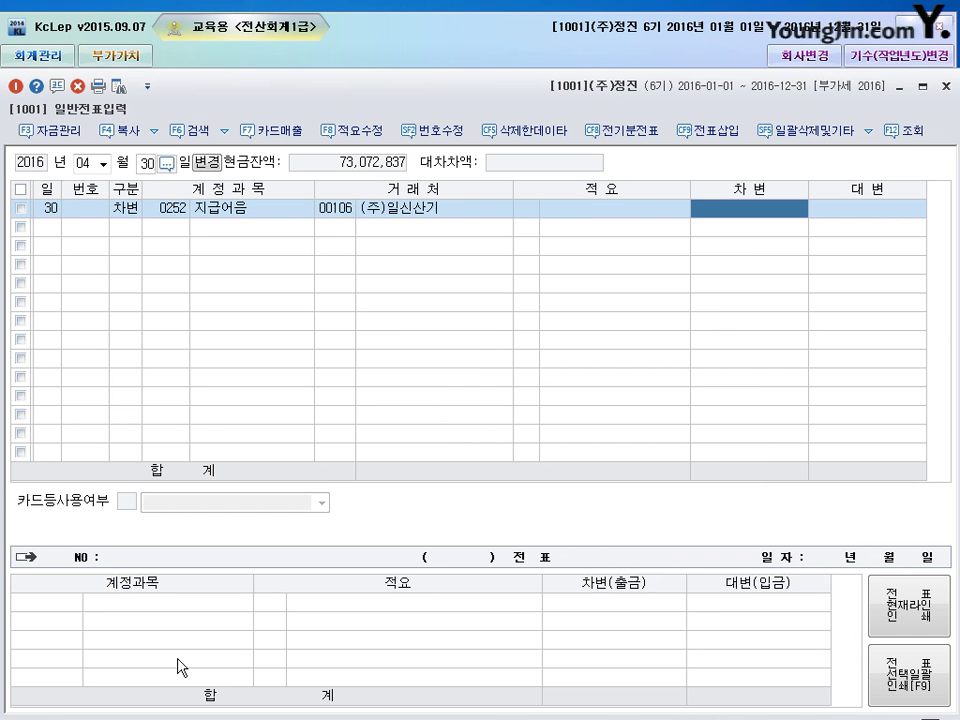
text(2500000)
key(Return)
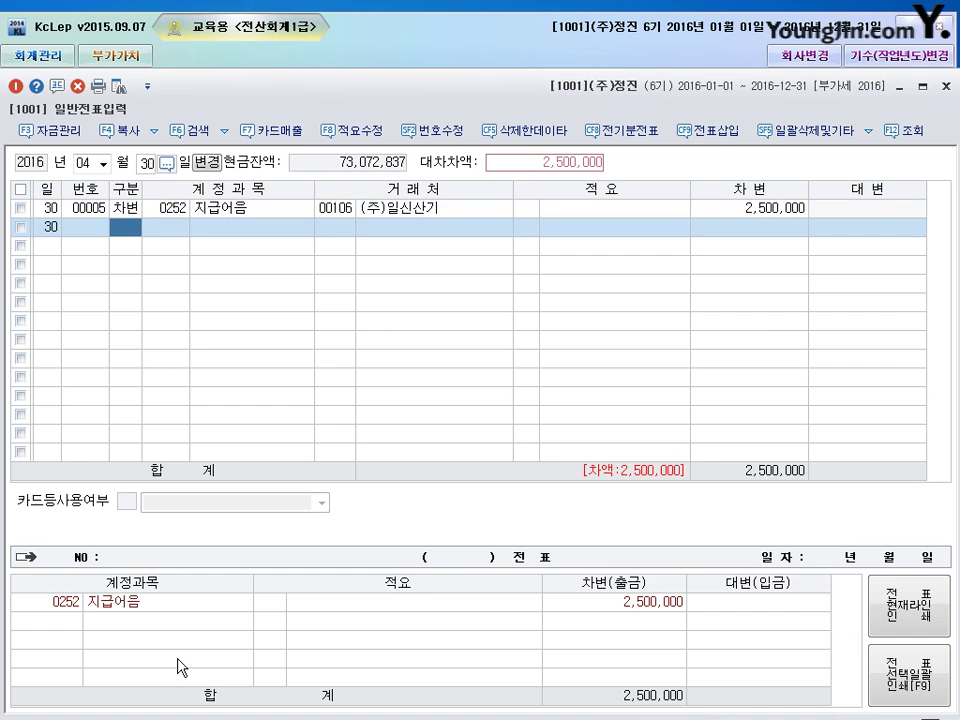
- Add a second debit line of 현금 (0101) 2,000,000
text(3)
key(Return)
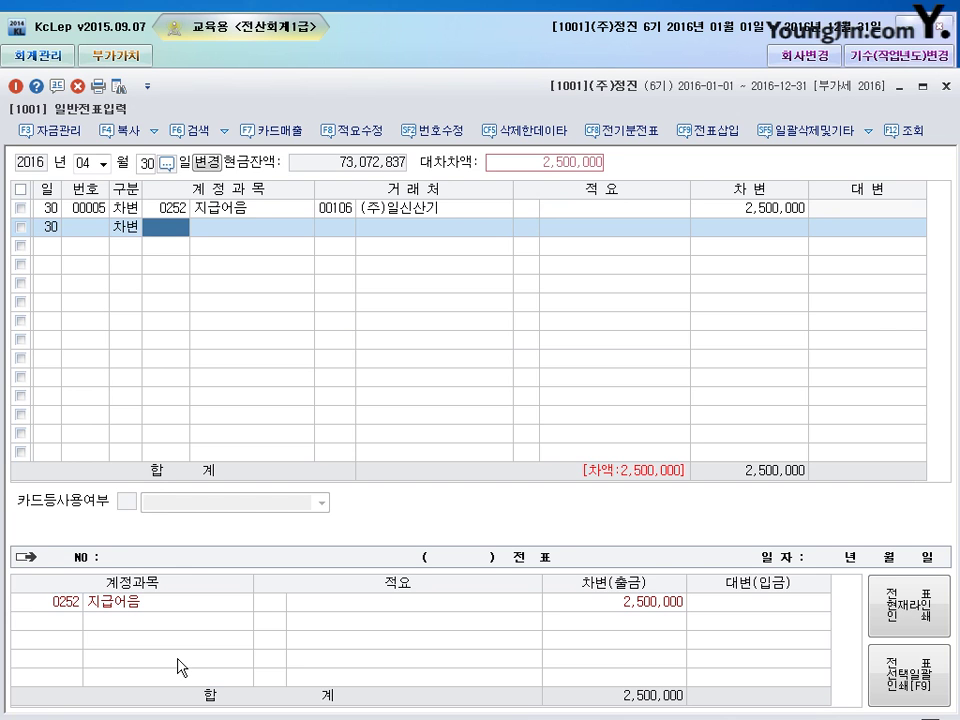
text(101)
key(Return)
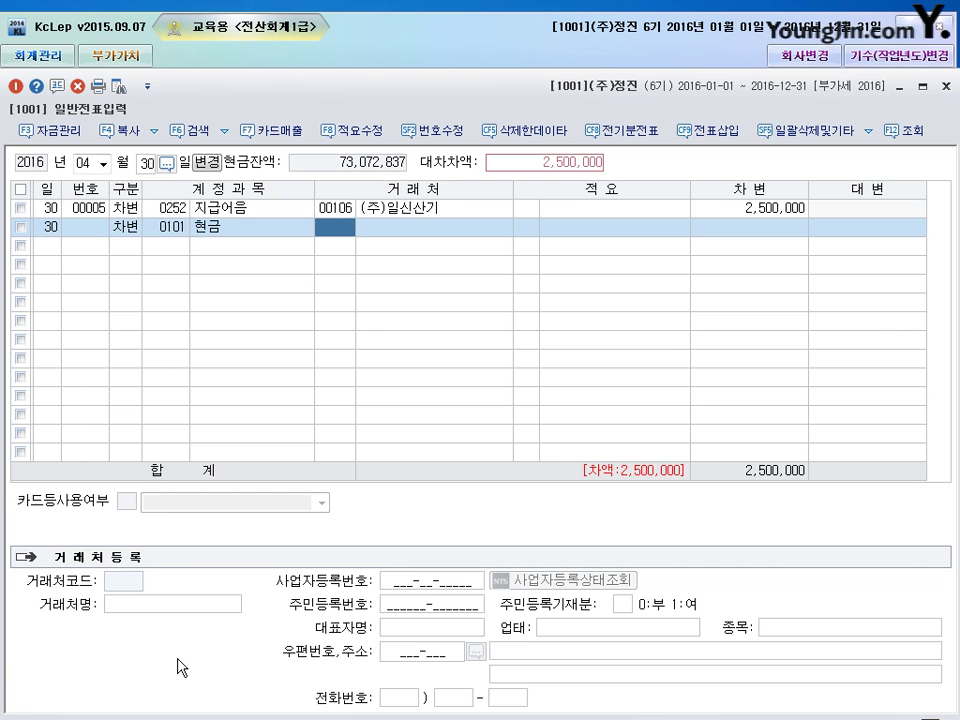
key(Return)
key(Return)
text(2++)
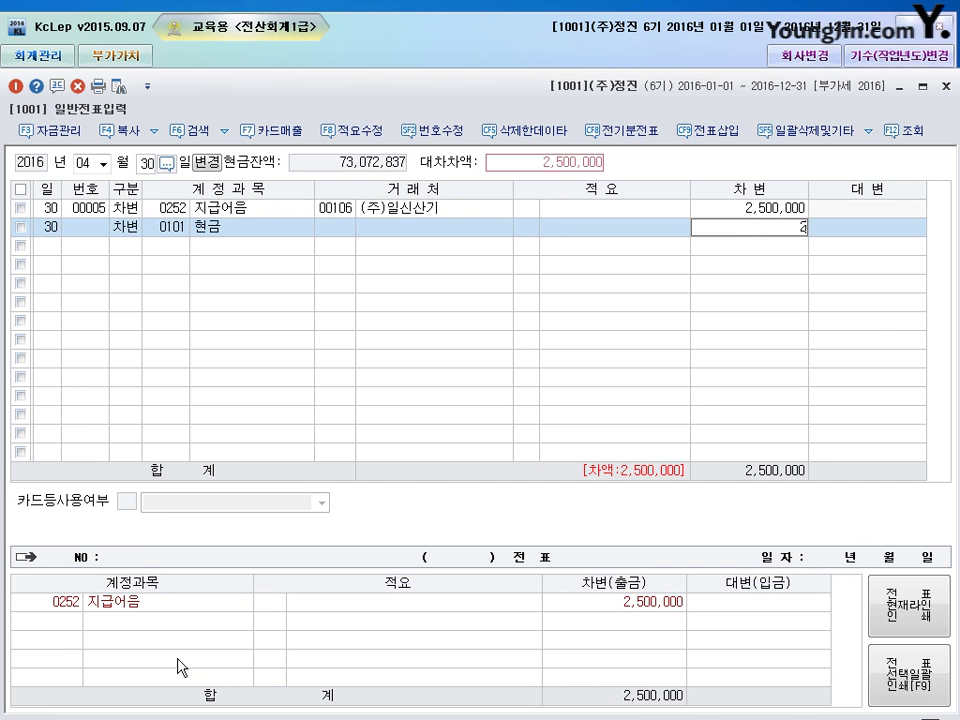
key(Return)
text(4)
- Credit 외상매출금 (0108) 4,500,000 for partner 106, then move to the voucher date
key(Return)
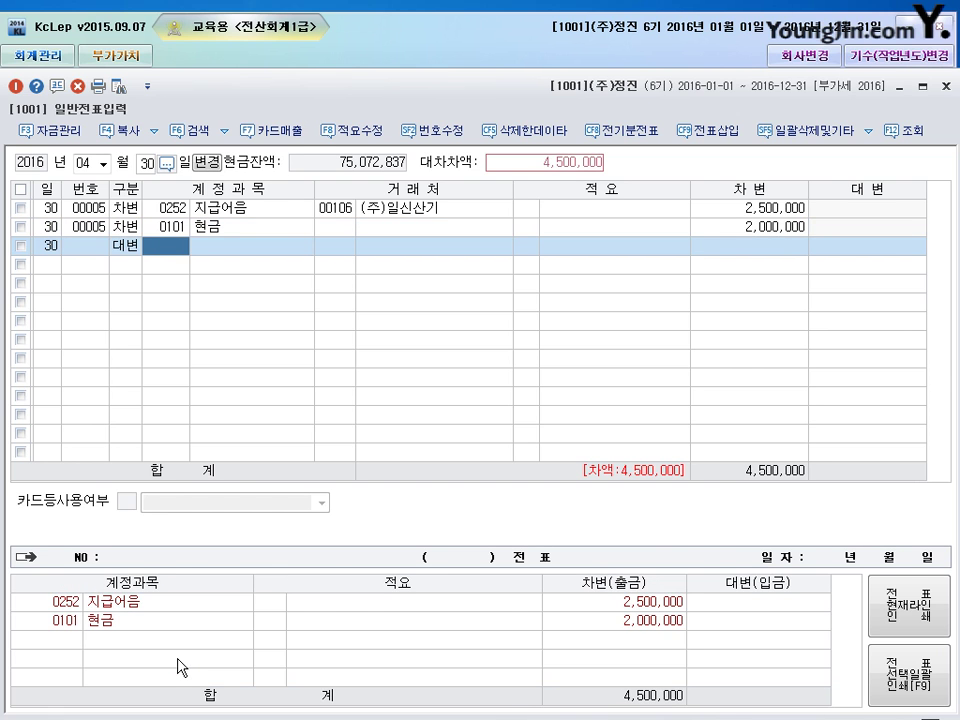
text(108)
key(Return)
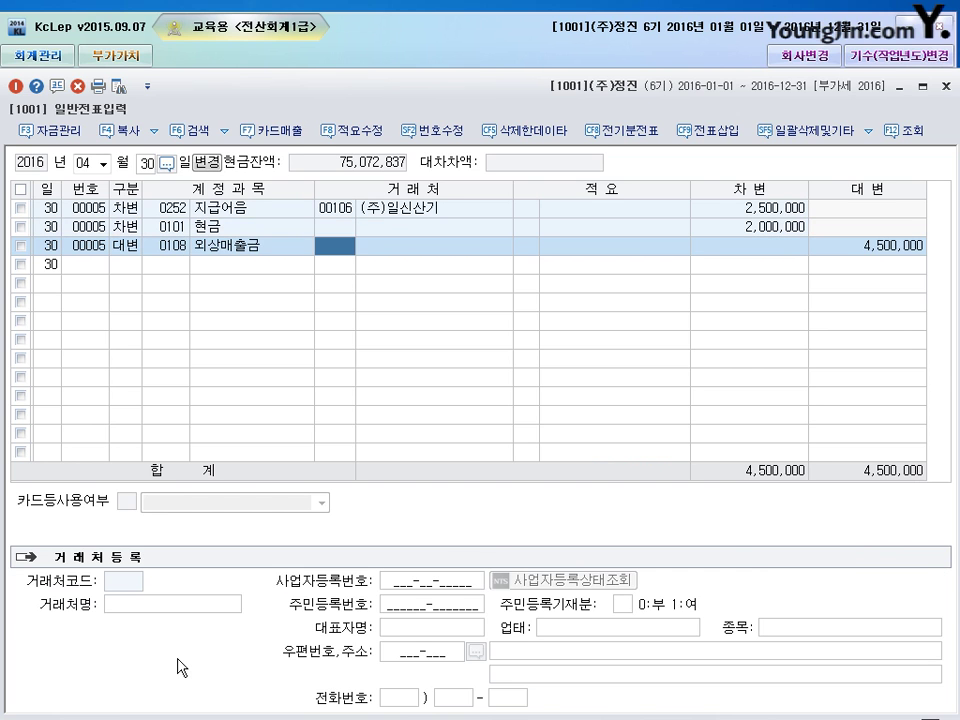
text(106)
key(Return)
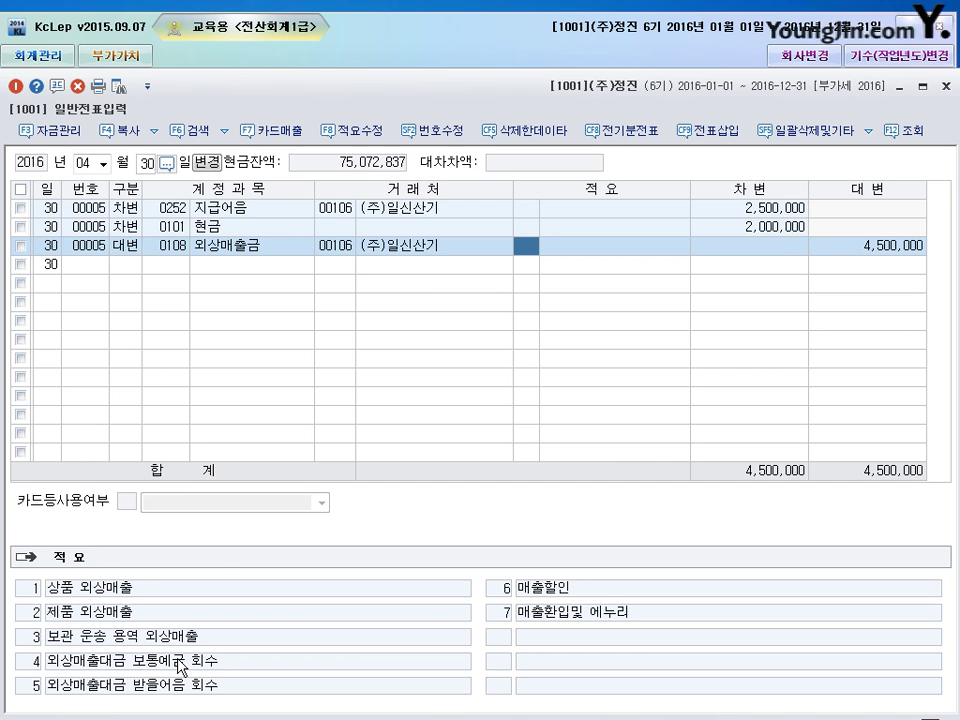
key(Return)
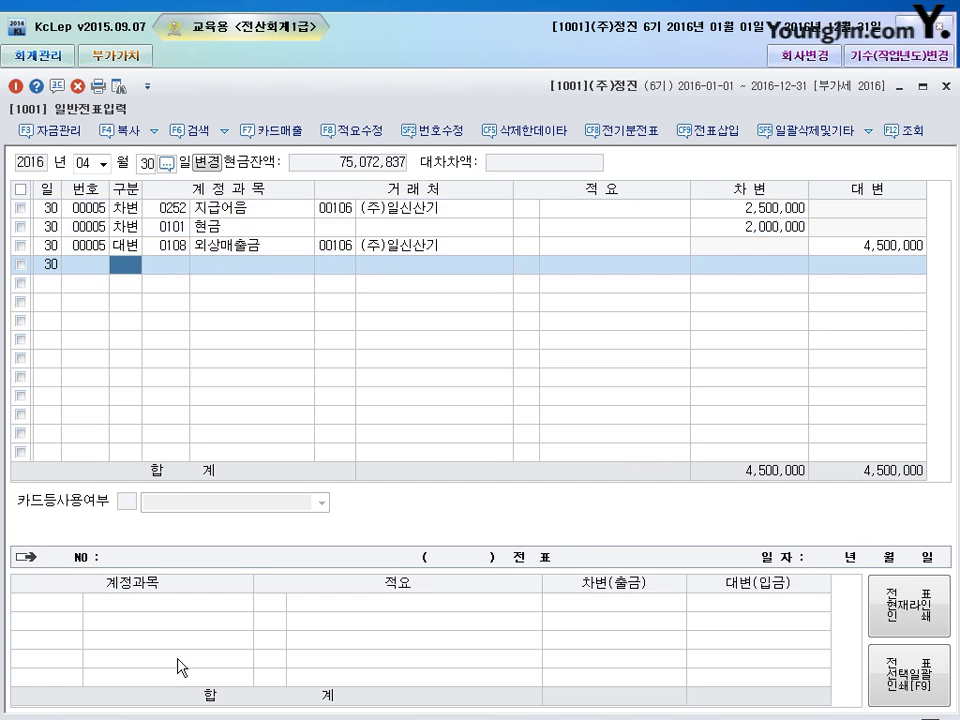
key(Escape)
key(shift+Tab)
- On May 5, debit 단기대여금 (0114) 100,000,000 for partner 명진상사
text(5)
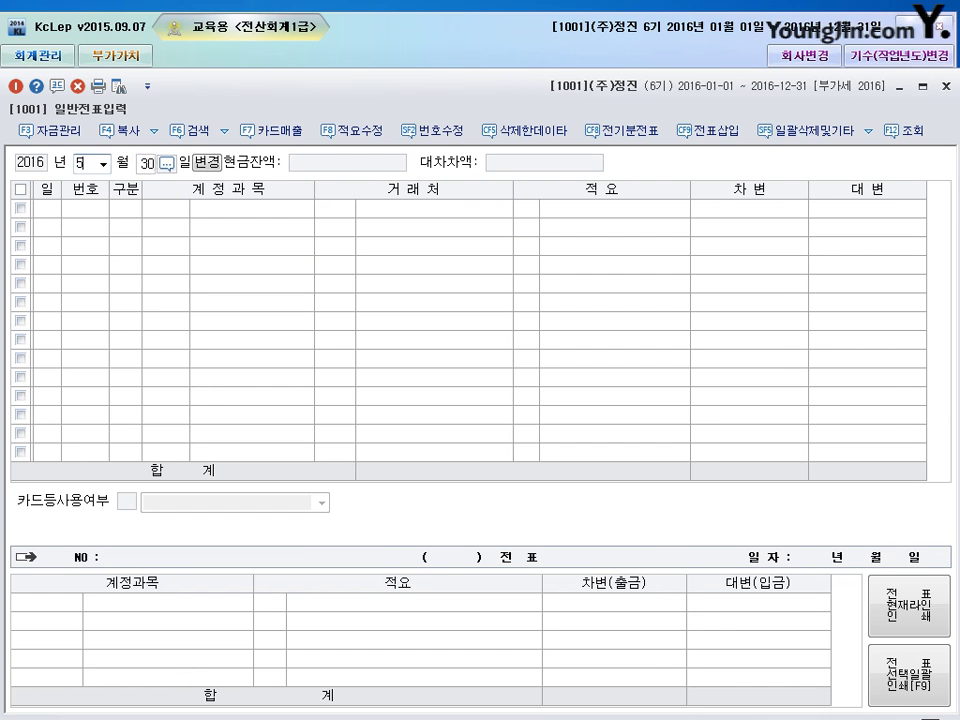
key(Return)
text(5)
key(Return)
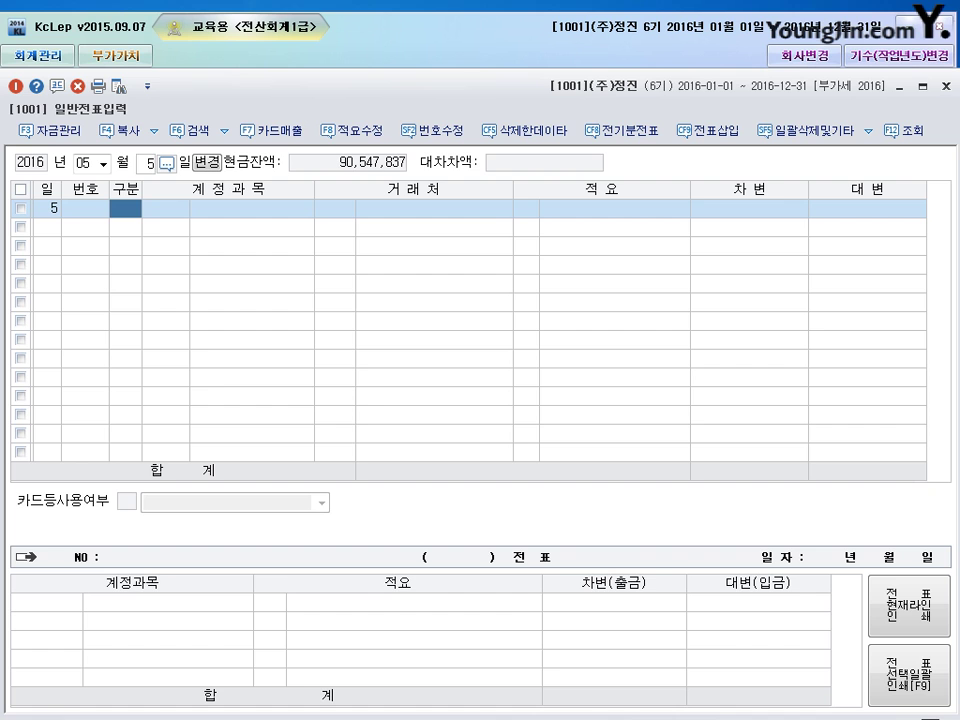
text(3)
text(114)
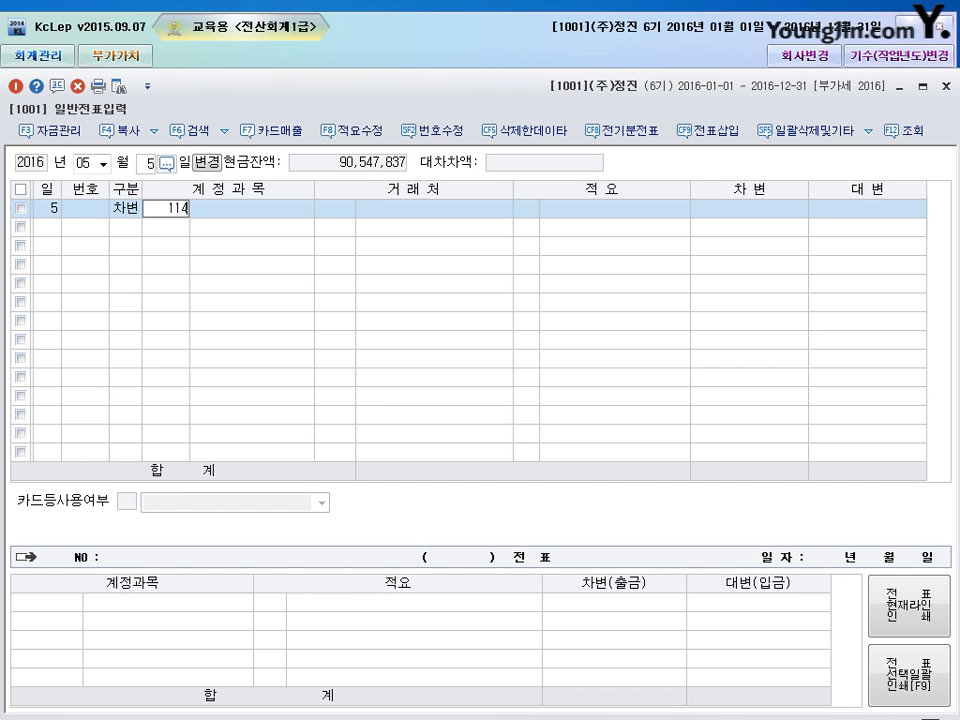
key(Return)
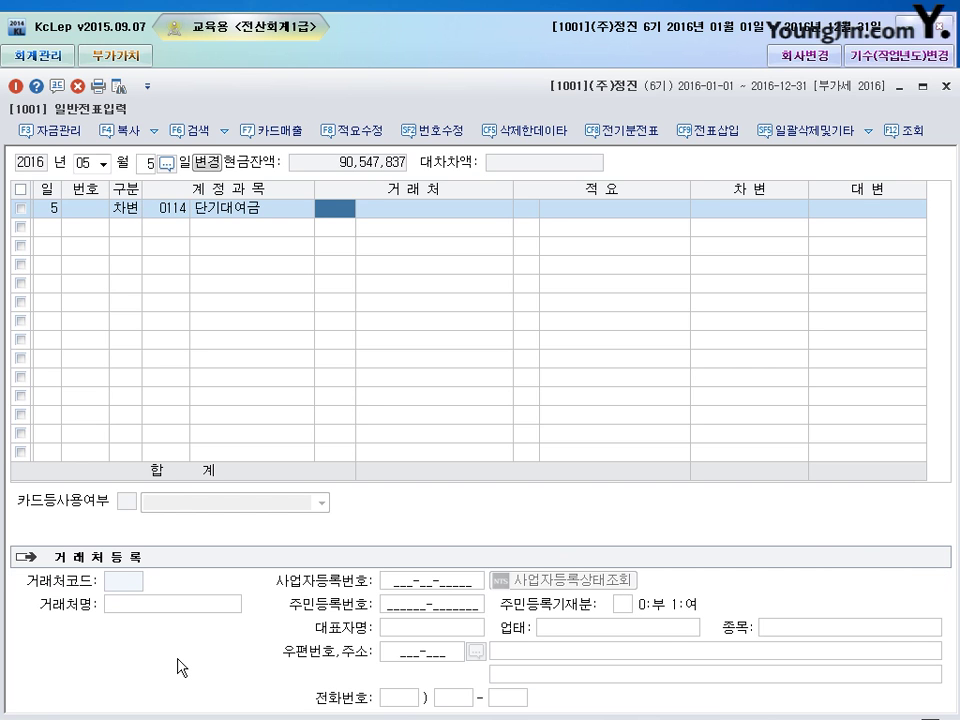
text(명진)
key(Return)
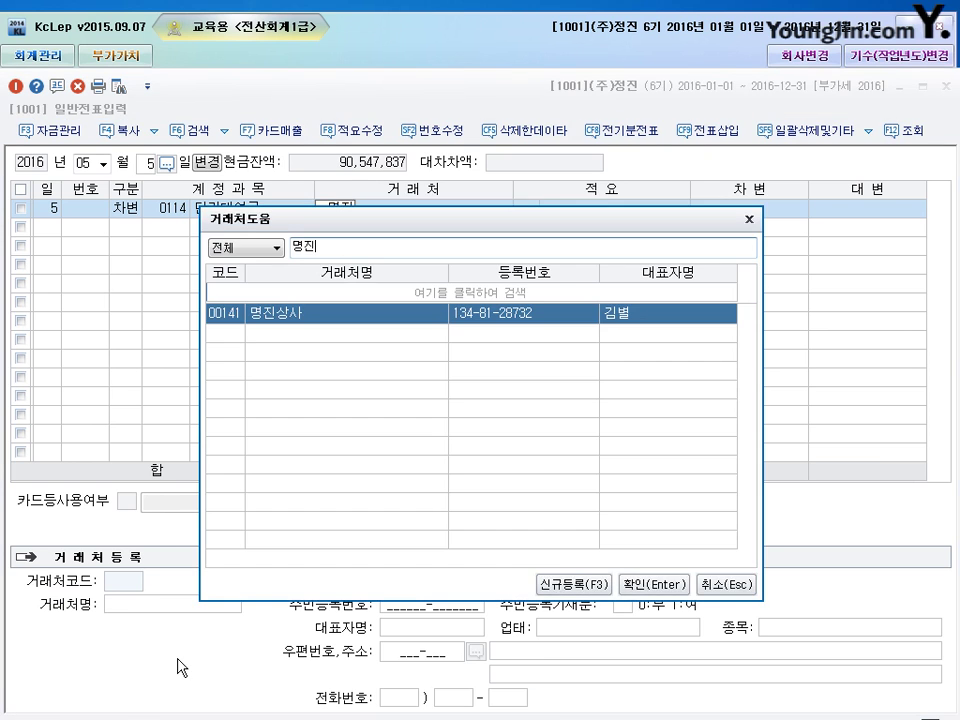
key(Return)
key(Return)
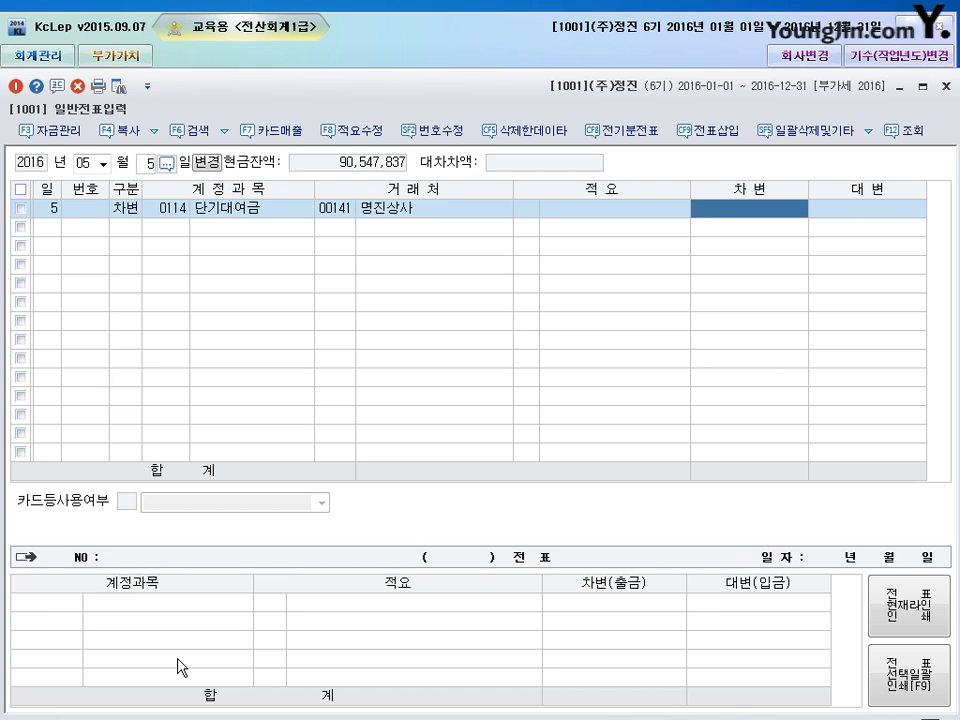
text(100000000)
key(Return)
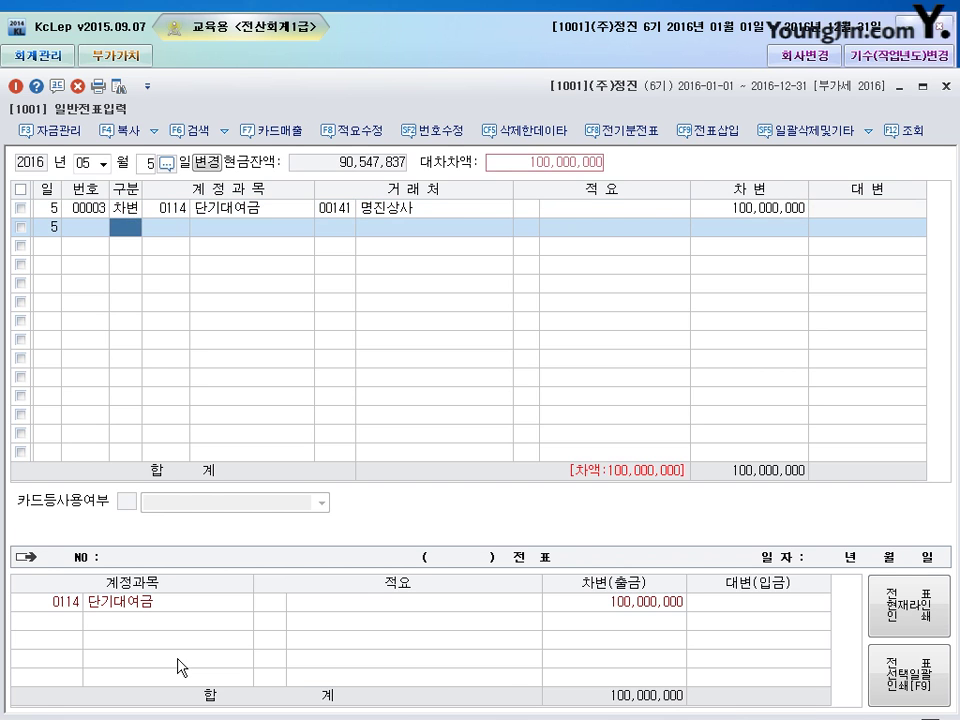
- Credit 보통예금 (0103) 45,000,000 on the second line
text(4)
key(Return)
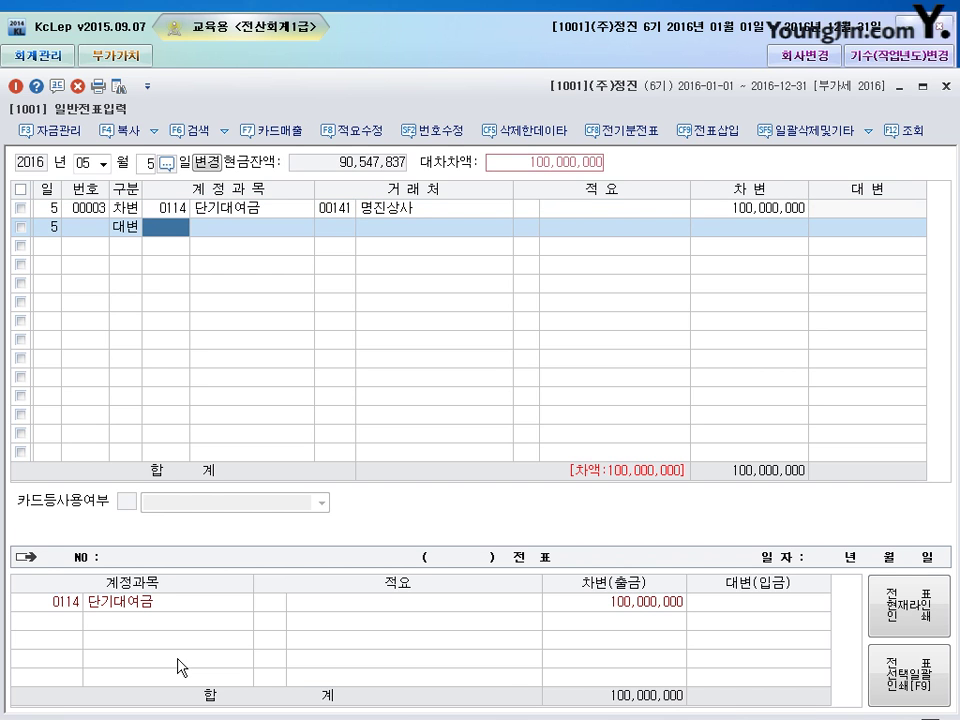
text(103)
key(Return)
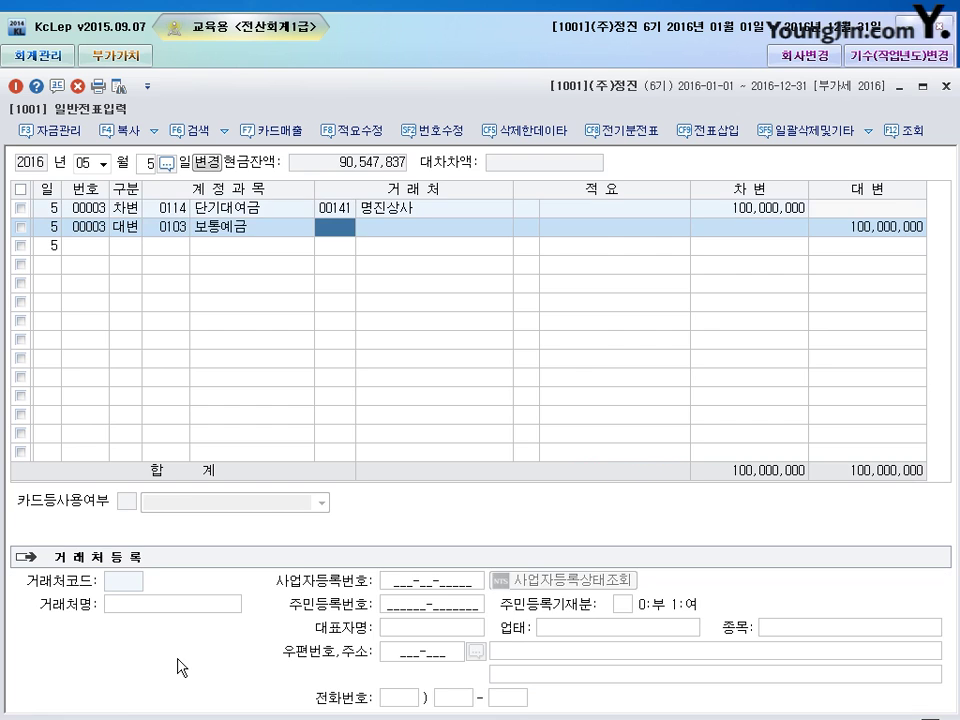
key(Return)
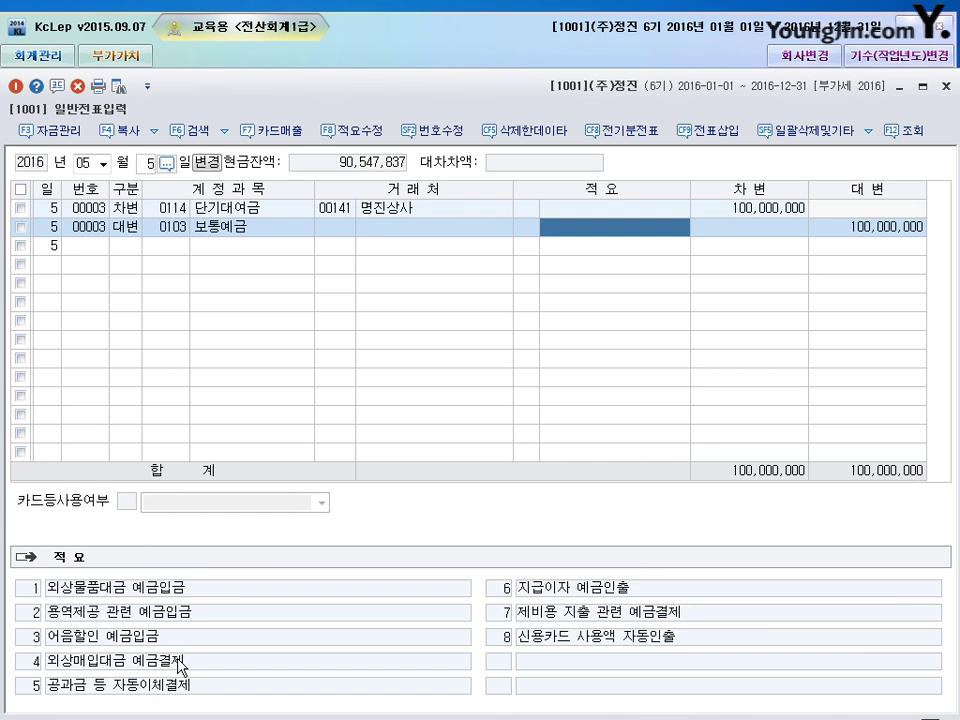
key(Return)
text(45000000)
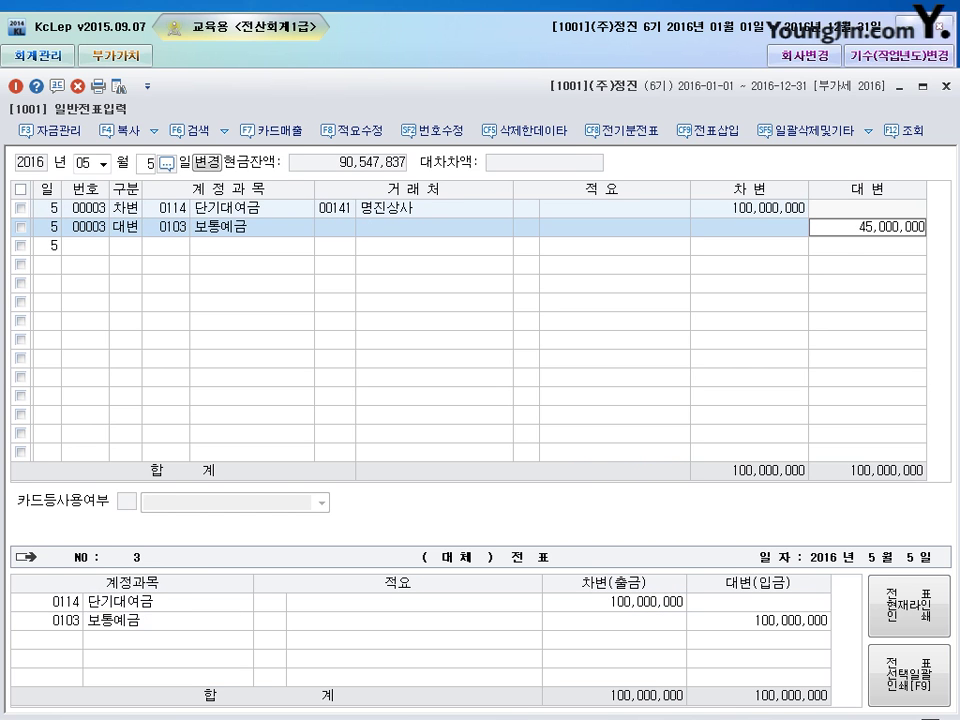
key(Return)
- Credit 외상매출금 (0108) 55,000,000 for 명진상사 (partner 141) and review the voucher rows
text(4)
key(Return)
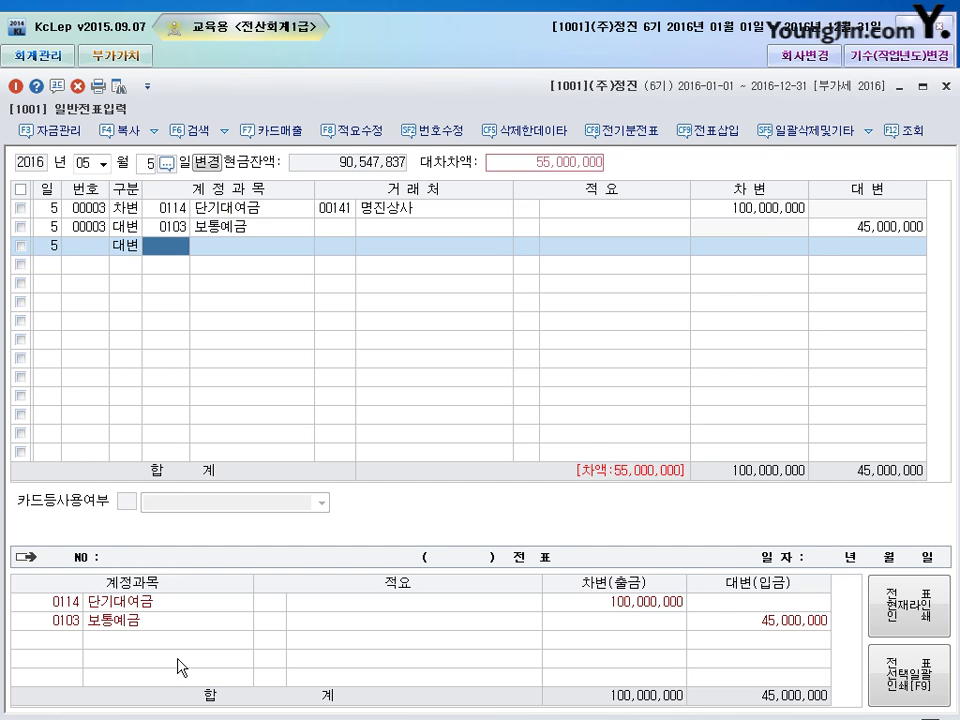
text(108)
key(Return)
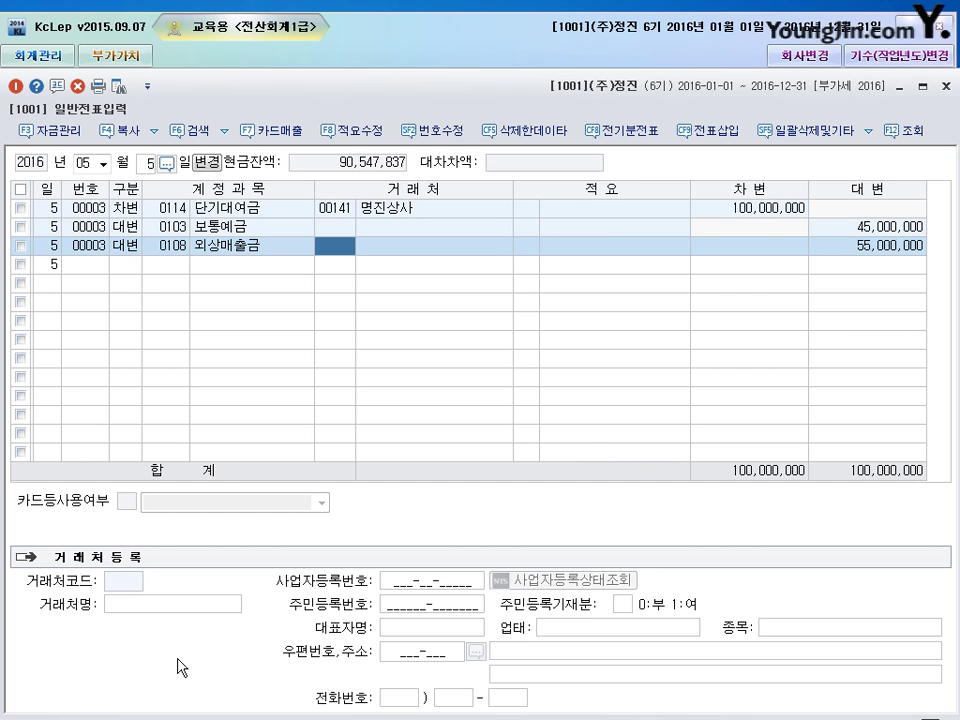
text(141)
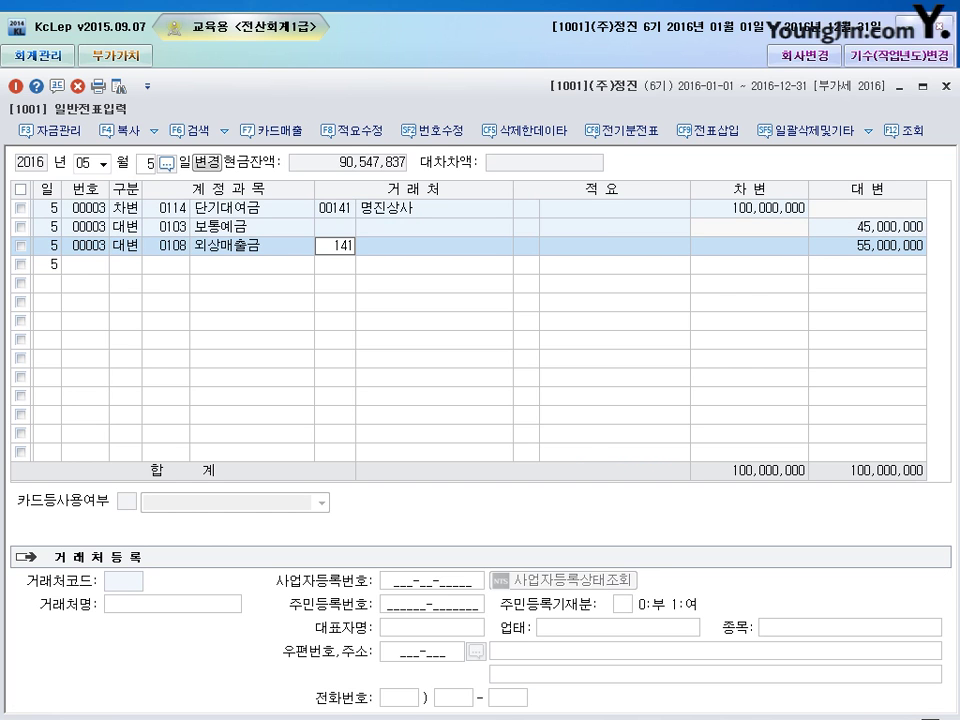
key(Return)
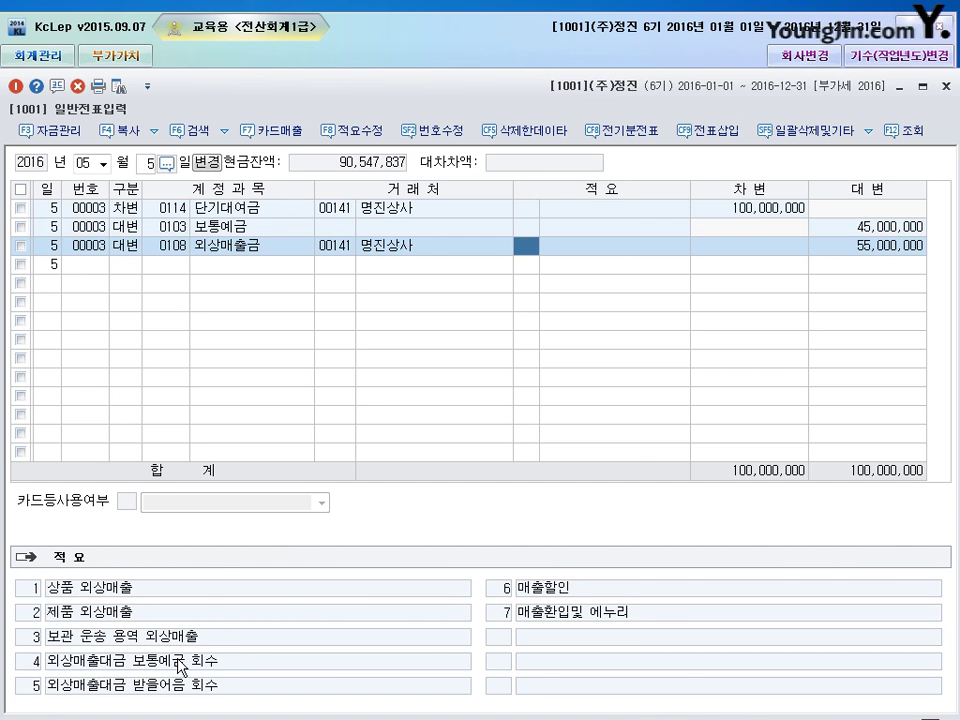
key(Return)
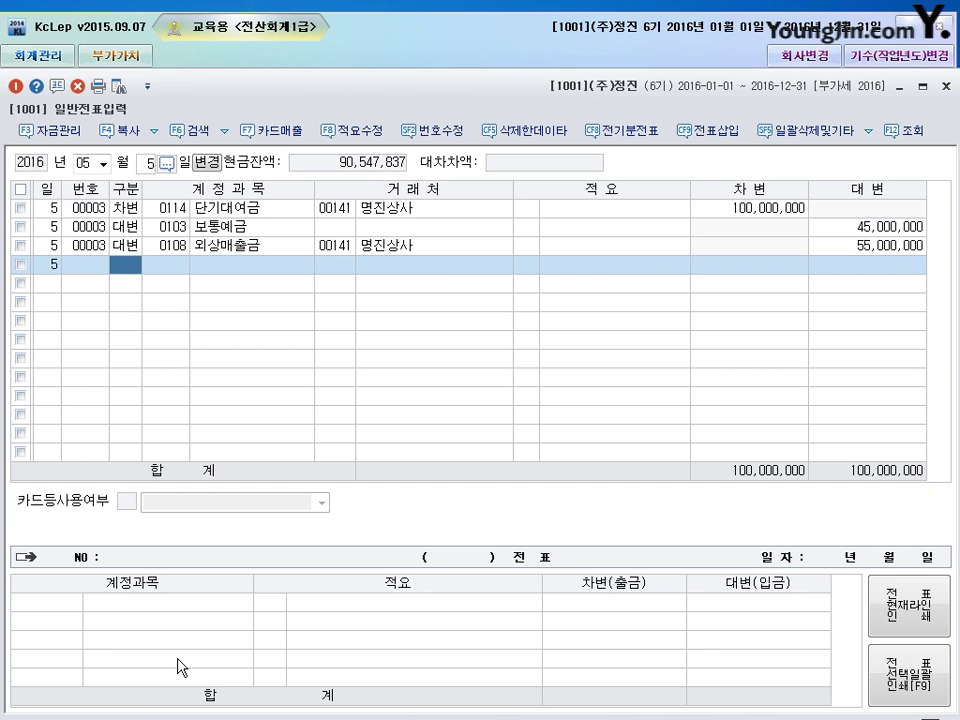
key(Up)
key(Up)
key(Up)
key(Down)
key(Down)
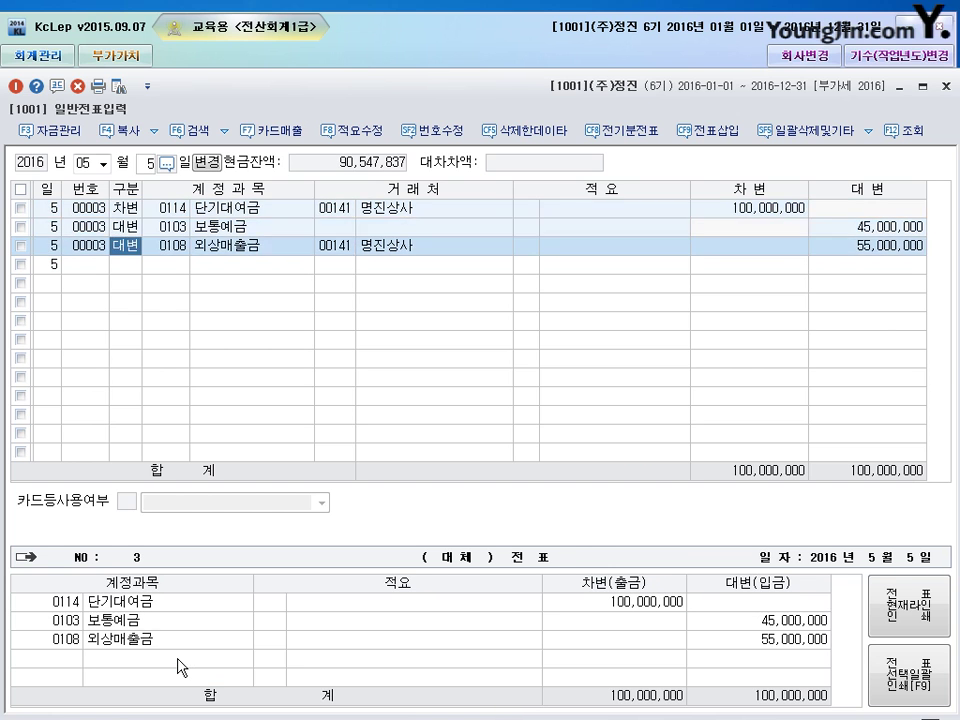
key(Up)
key(Up)
key(Down)
key(Down)
key(Down)
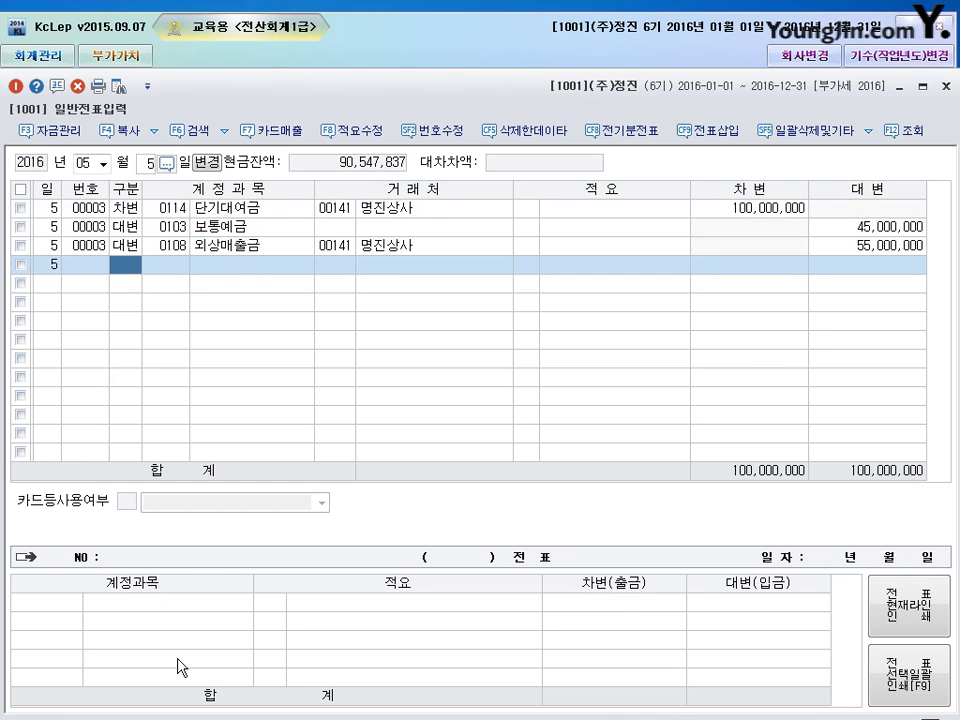
key(shift+Tab)
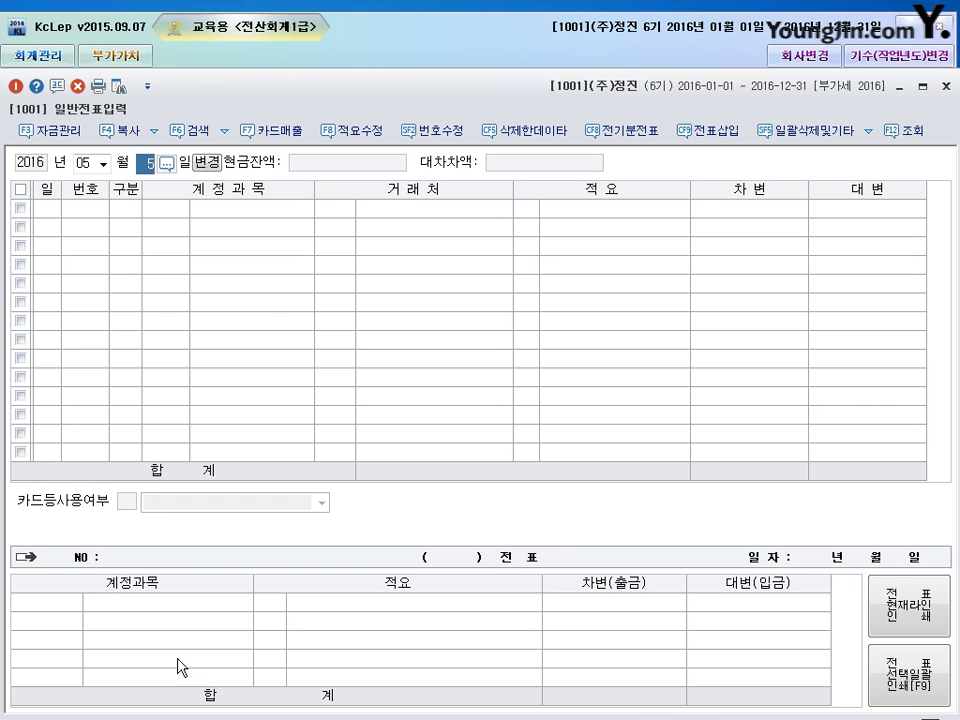
- On May 13, debit 현금 (0101) 5,000,000
text(13)
key(Return)
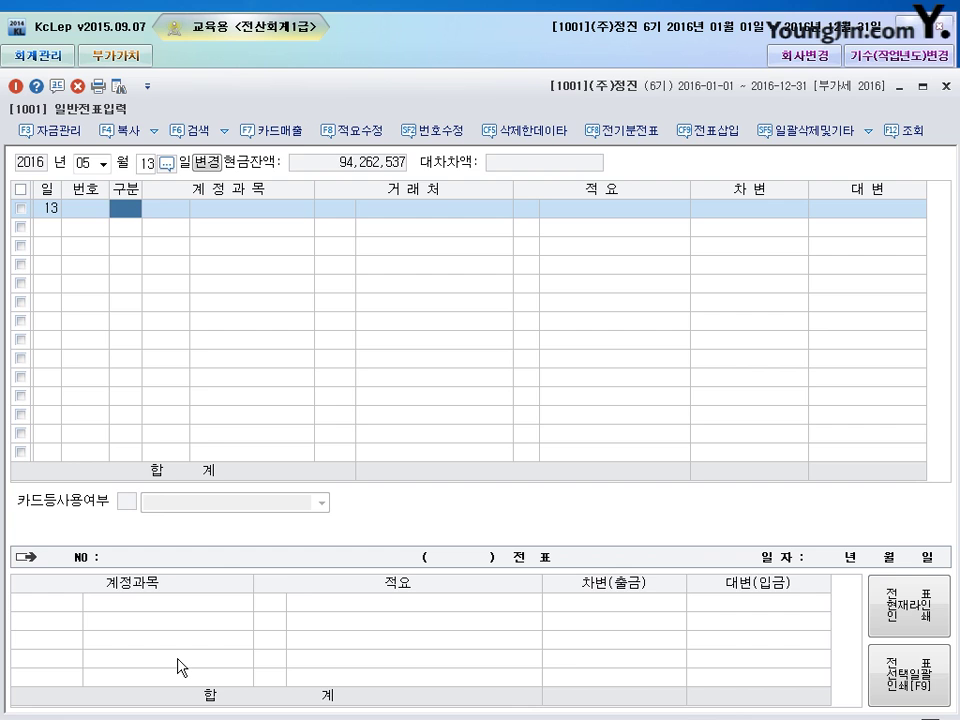
text(3)
key(Return)
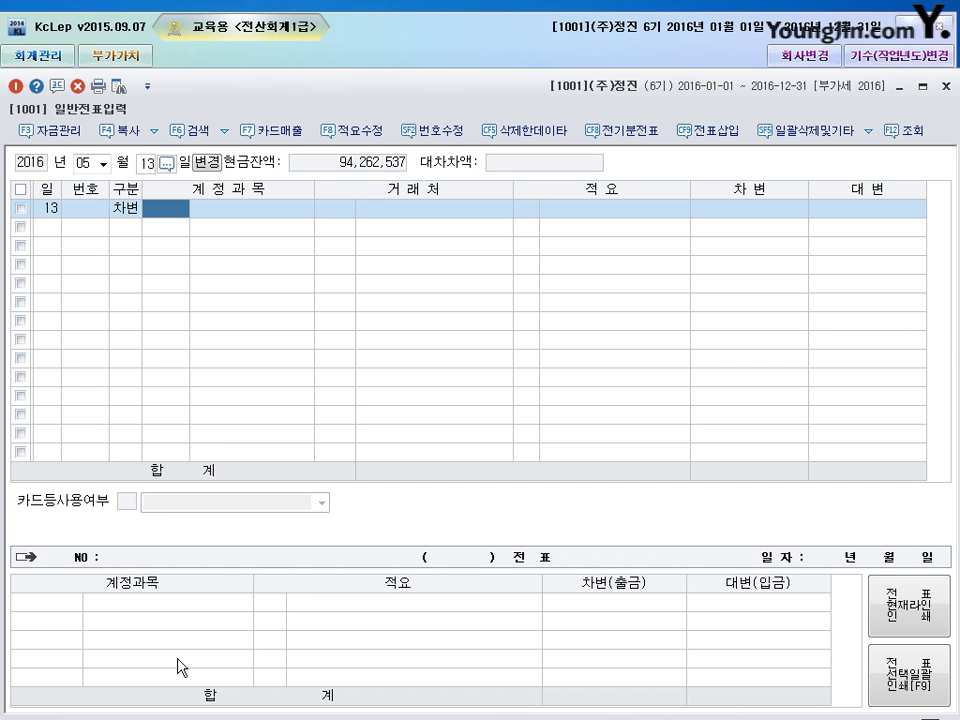
text(101)
key(Return)
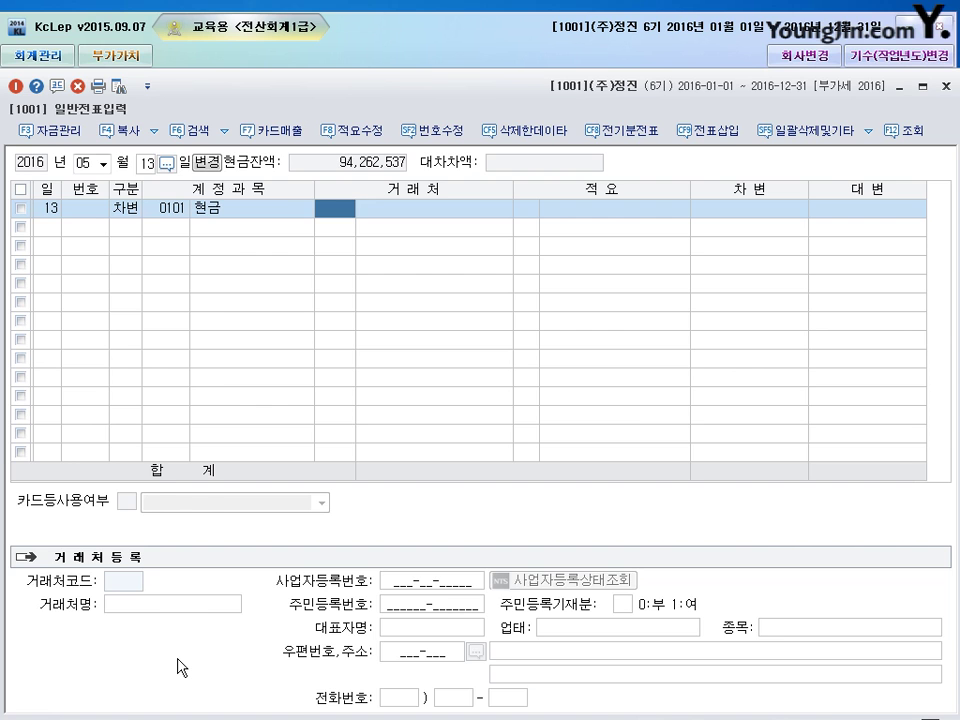
key(Return)
key(Return)
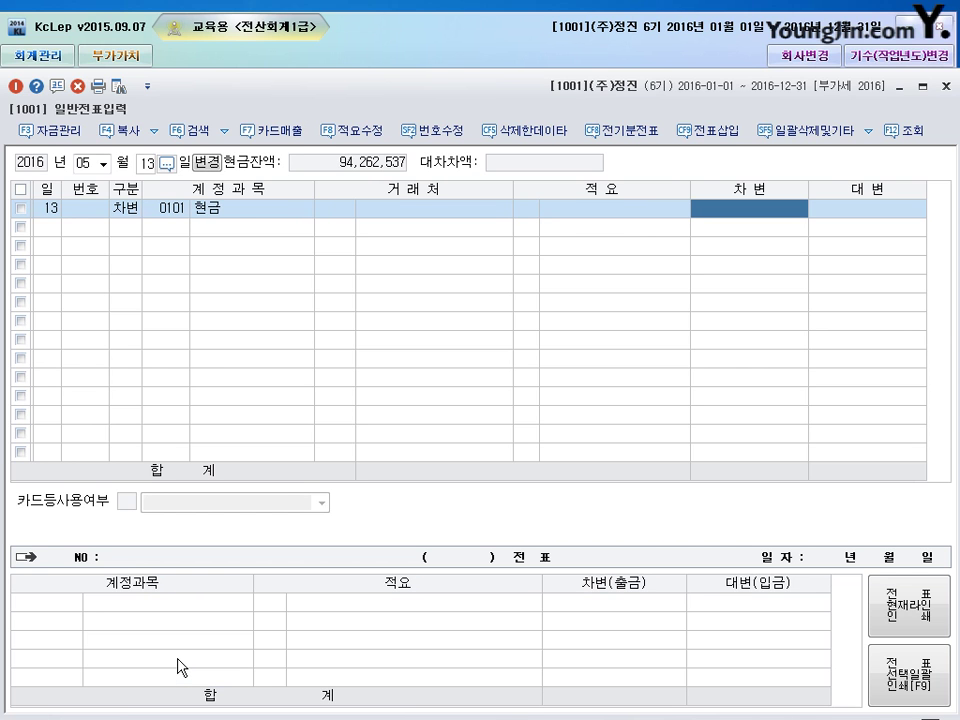
text(5)
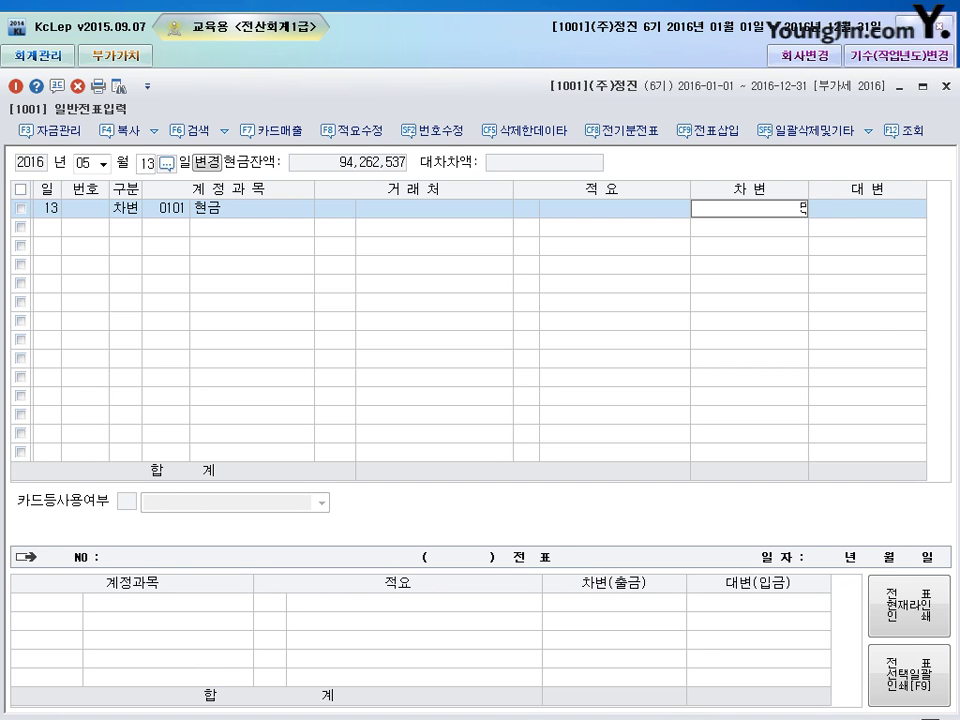
text(,000,000)
key(Return)
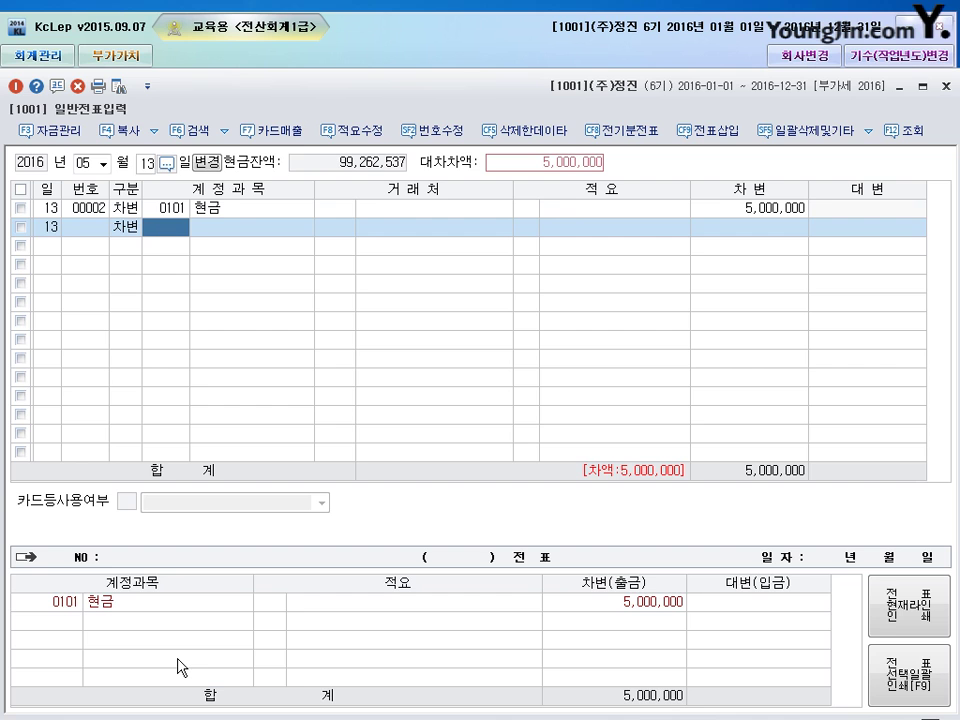
- Debit 미수금 (0120) 15,000,000 for partner (주)토브
text(120)
key(Return)
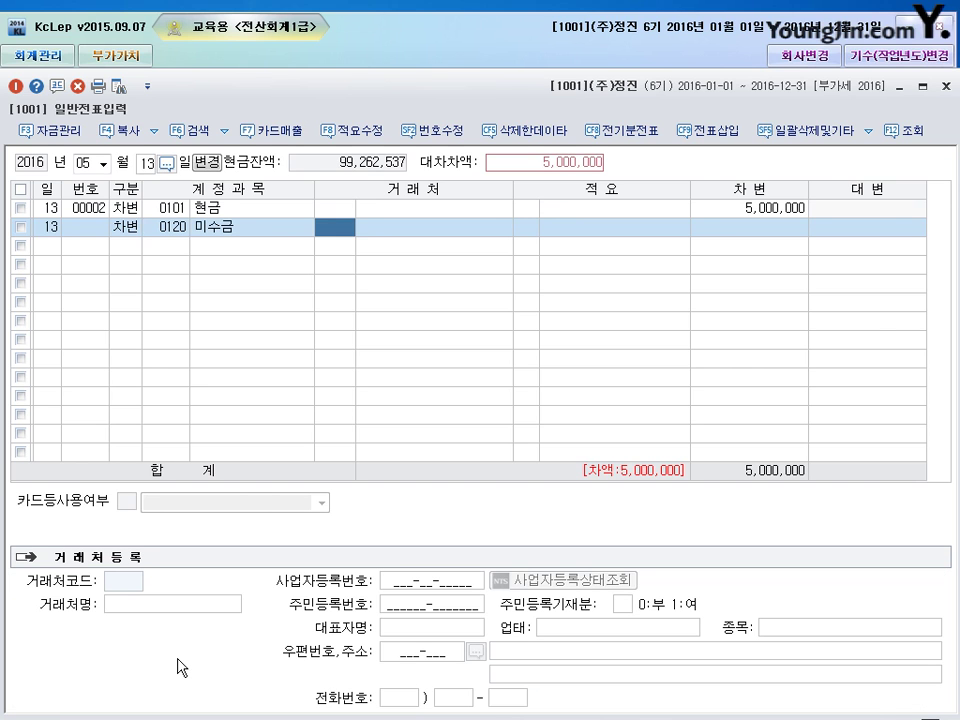
text(토브)
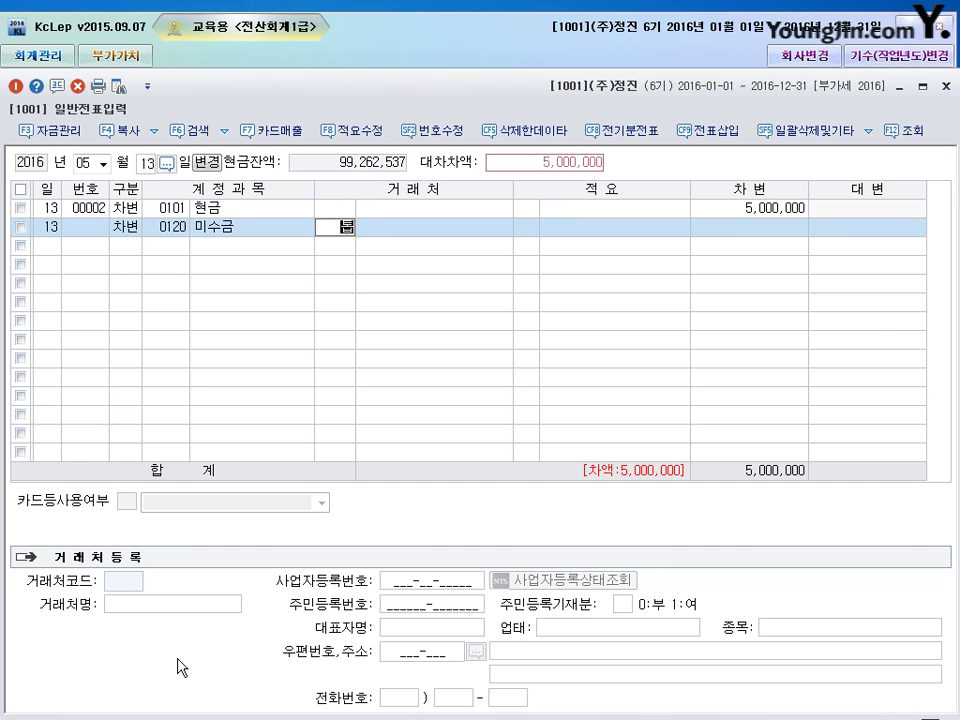
key(Return)
key(Return)
key(Return)
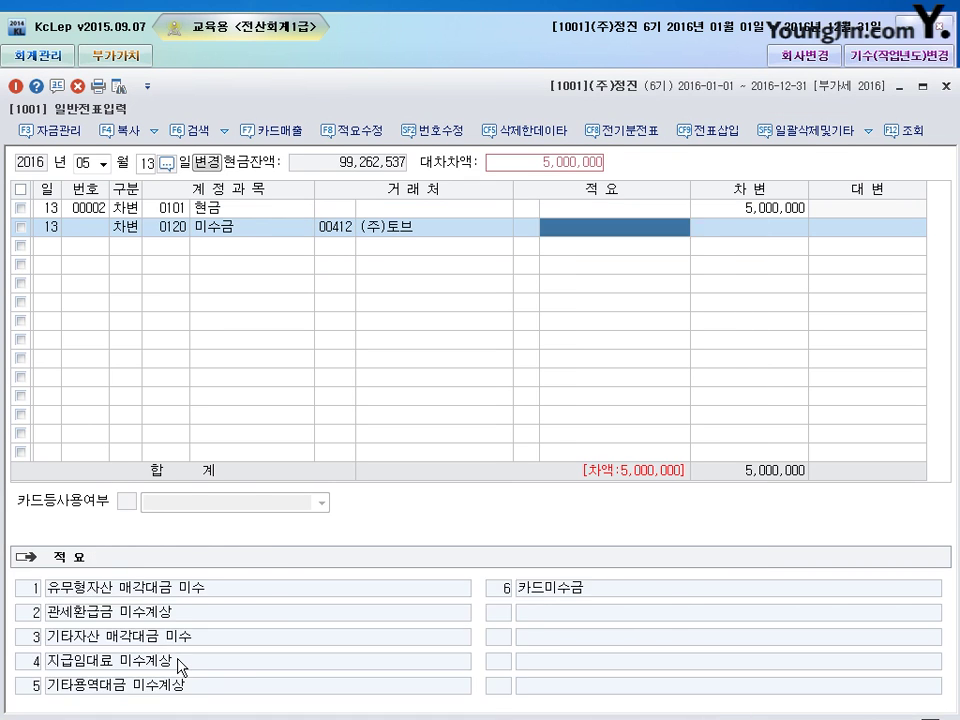
key(Return)
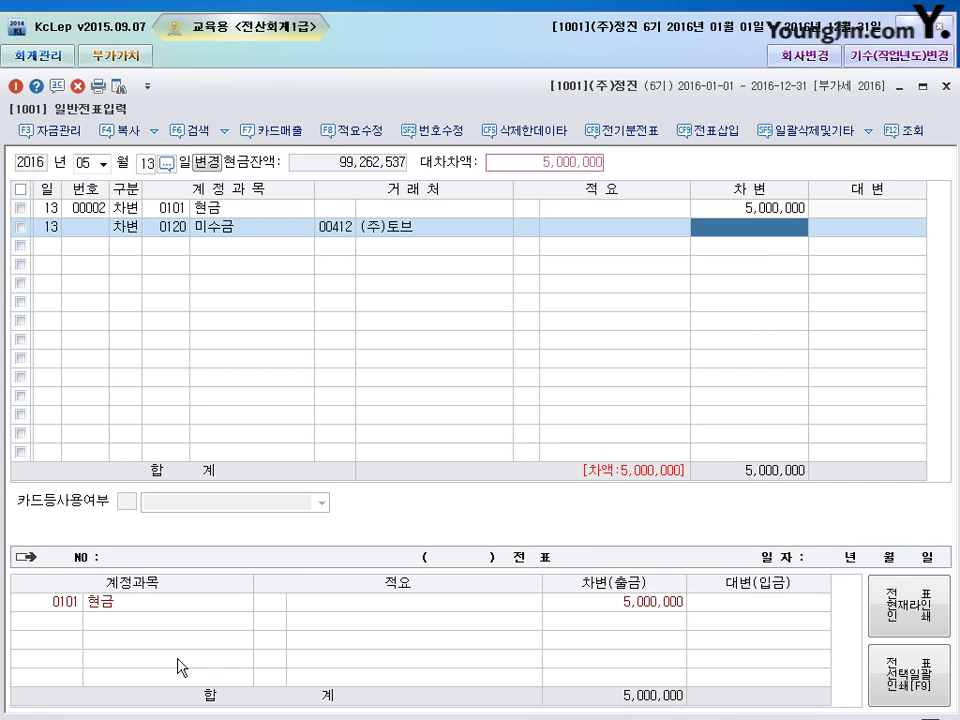
text(15000000)
key(Return)
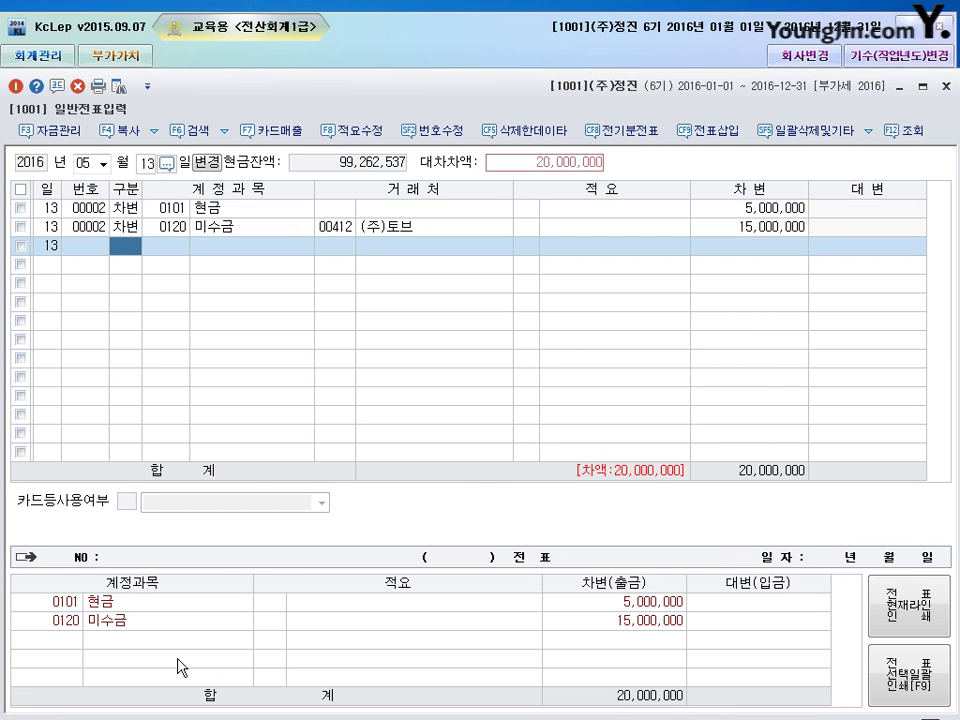
- Credit 임대보증금 (0294) for (주)토브 to balance the voucher, then close 일반전표입력
text(4)
key(Return)
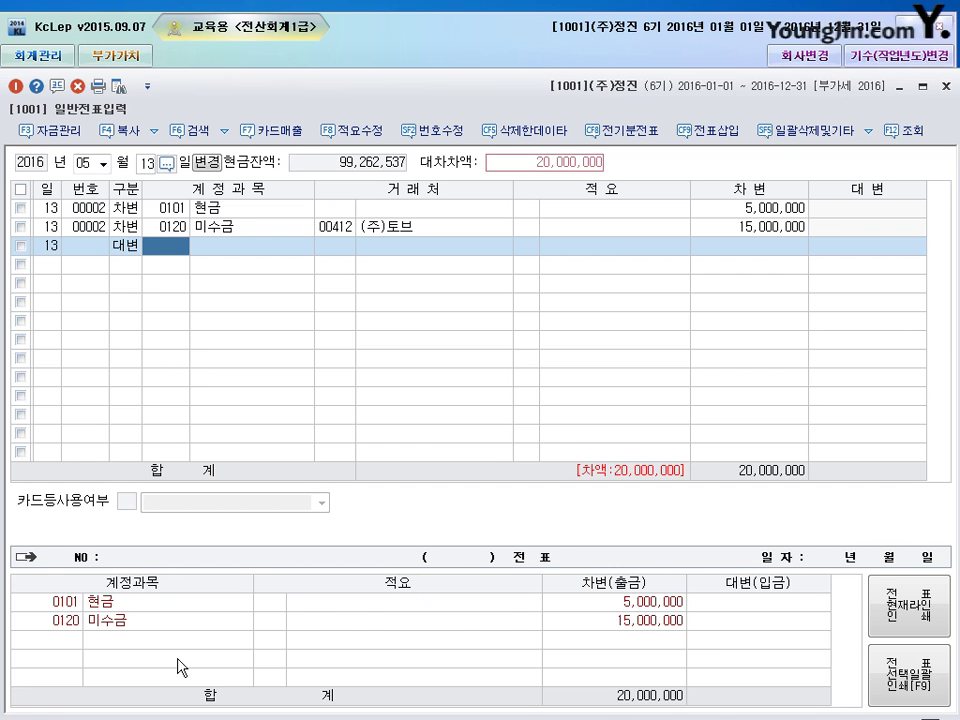
text(294)
key(Return)
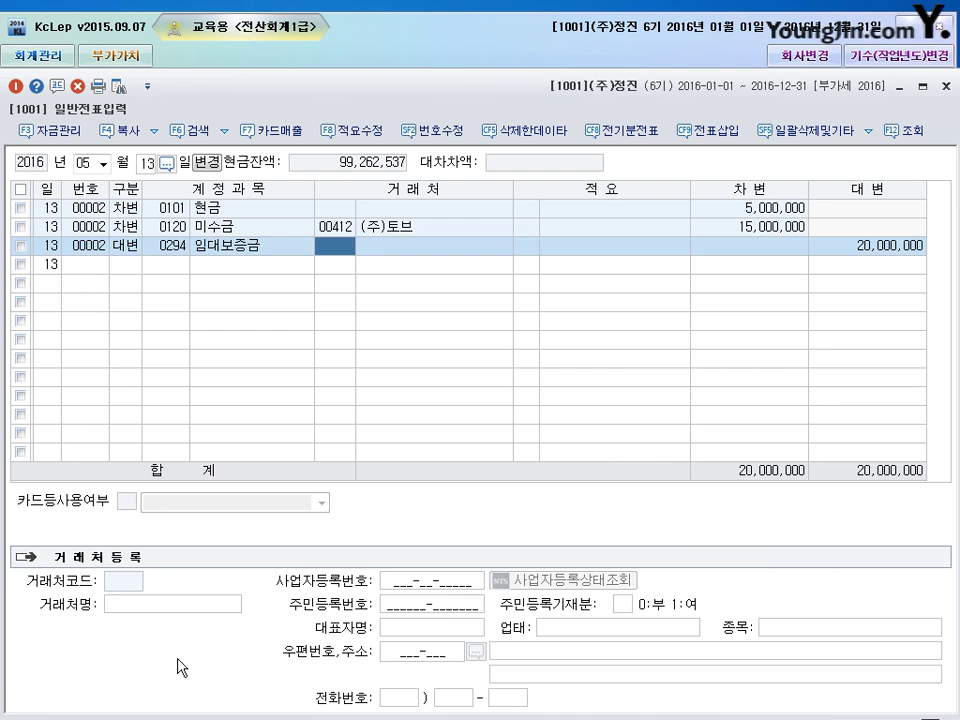
key(Return)
key(Return)
key(Return)
key(Up)
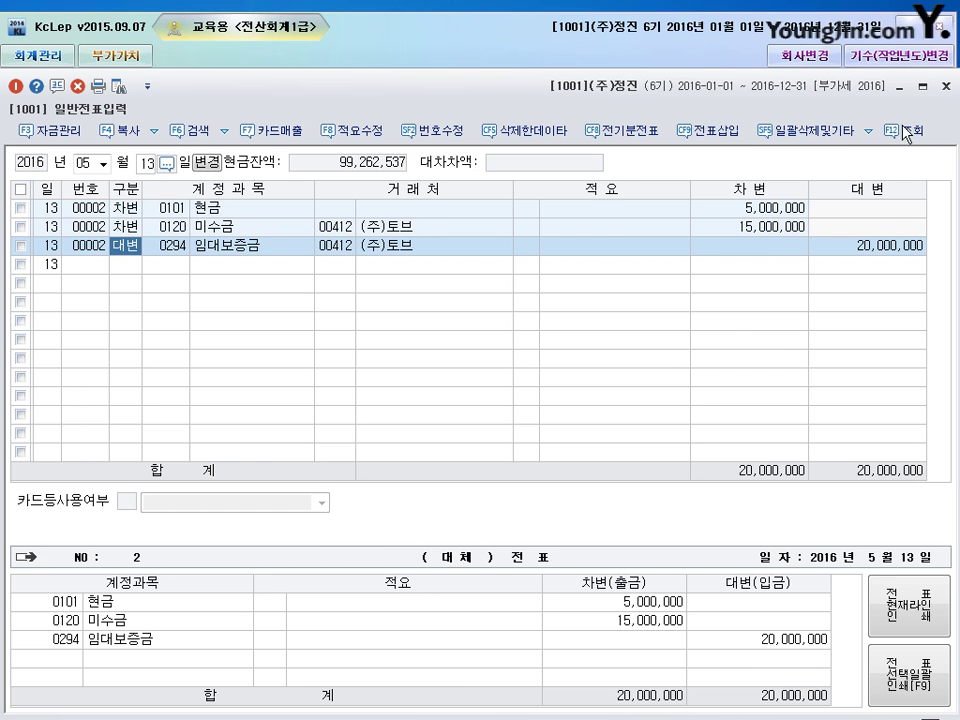
click(946, 86)
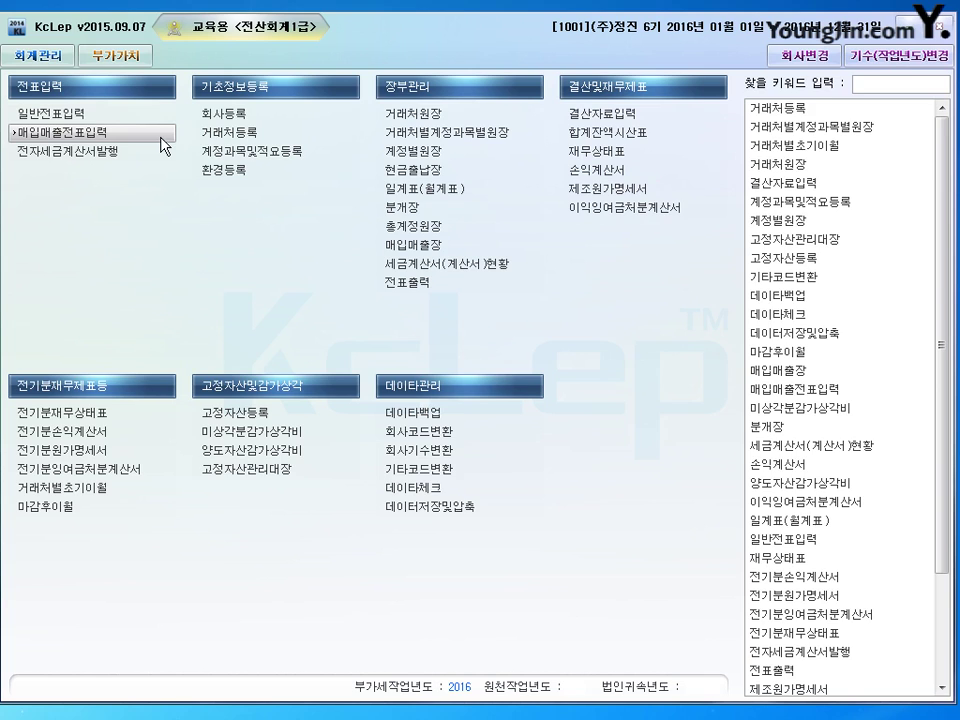
- Open 매입매출전표입력 with the date set to May 22 and move its window fully into view
click(163, 146)
text(05)
key(Return)
text(22)
key(Return)
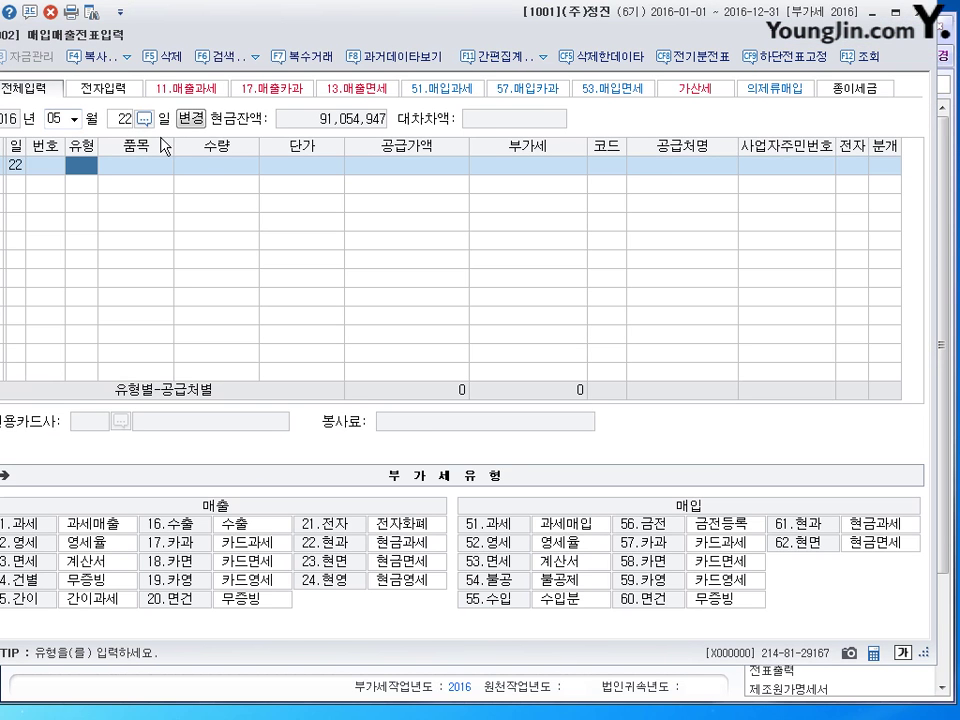
drag(277, 45, 295, 52)
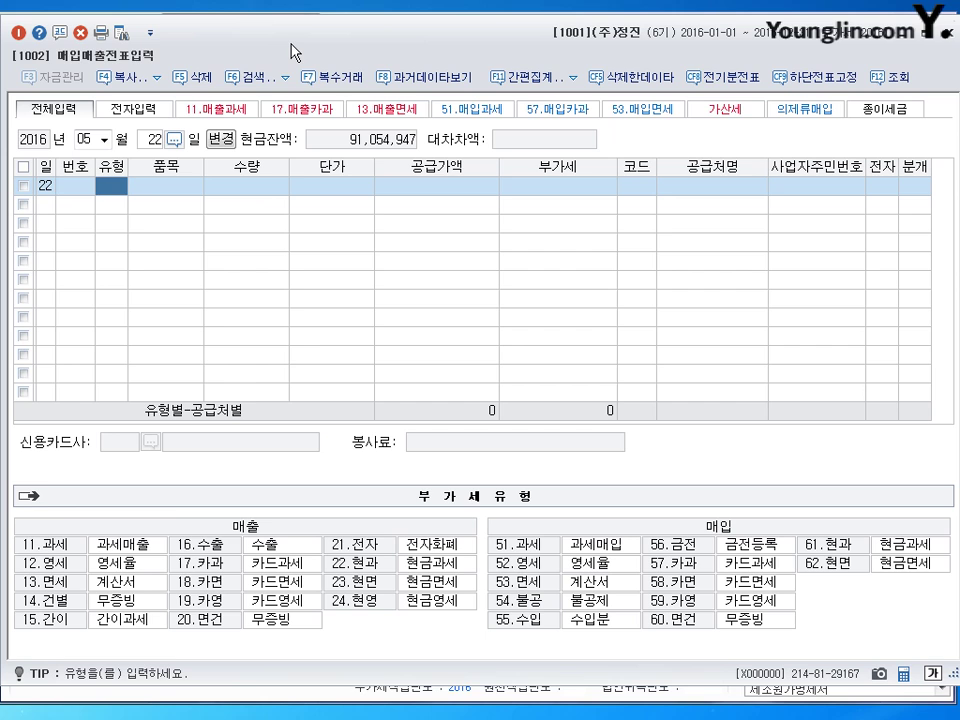
- Enter a type 16 수출 line for 제품, supply amount 18,000,000, customer 00413 (아바타)
text(16)
key(Return)
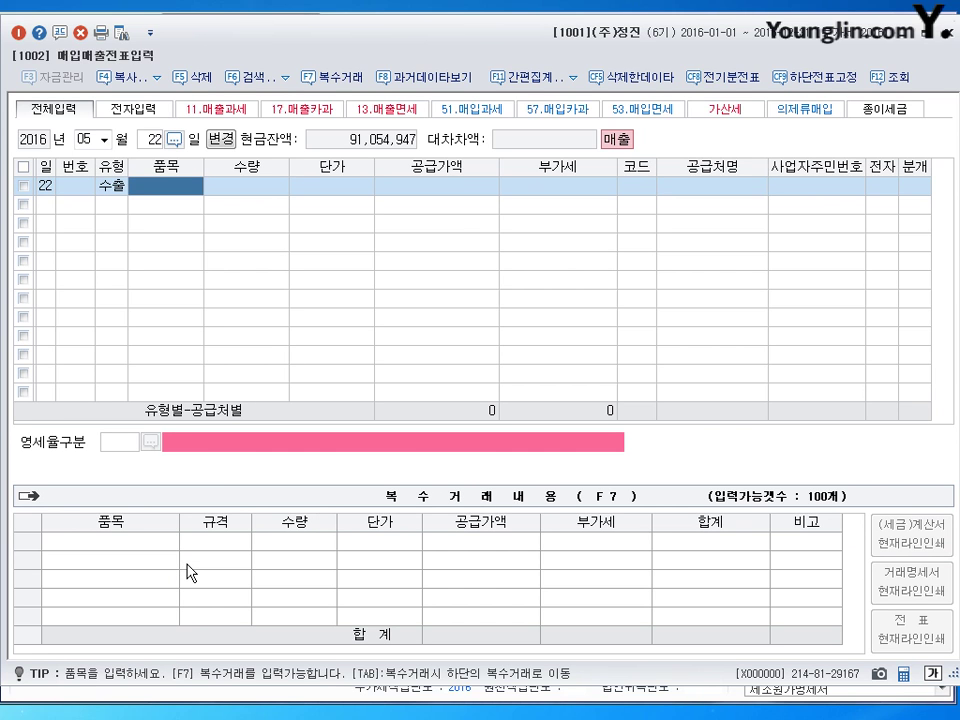
text(제품)
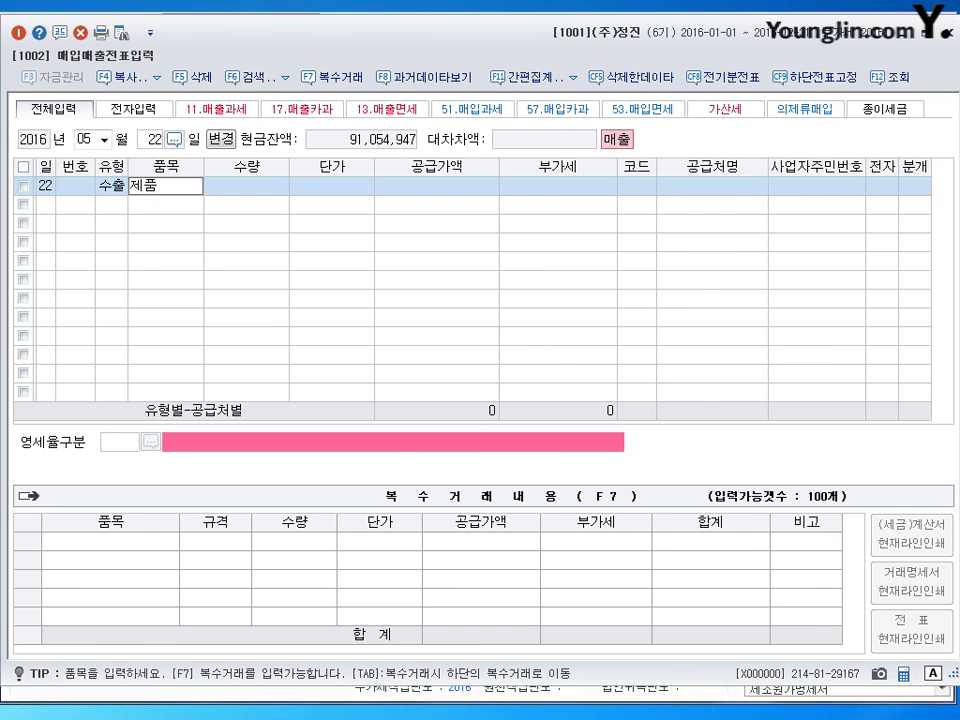
key(Return)
key(Return)
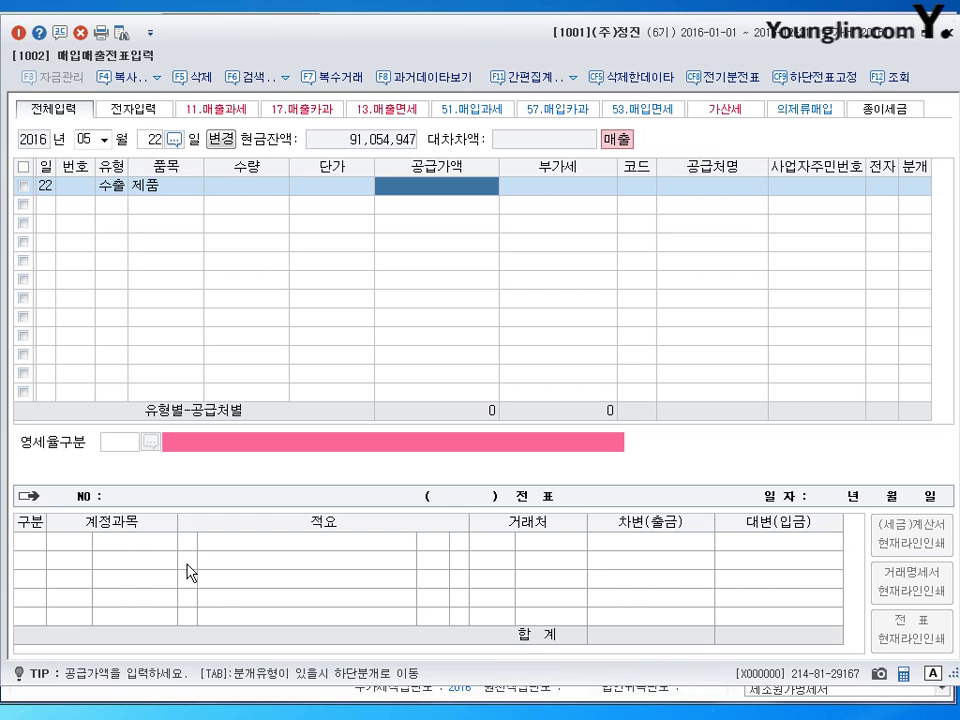
text(18000000)
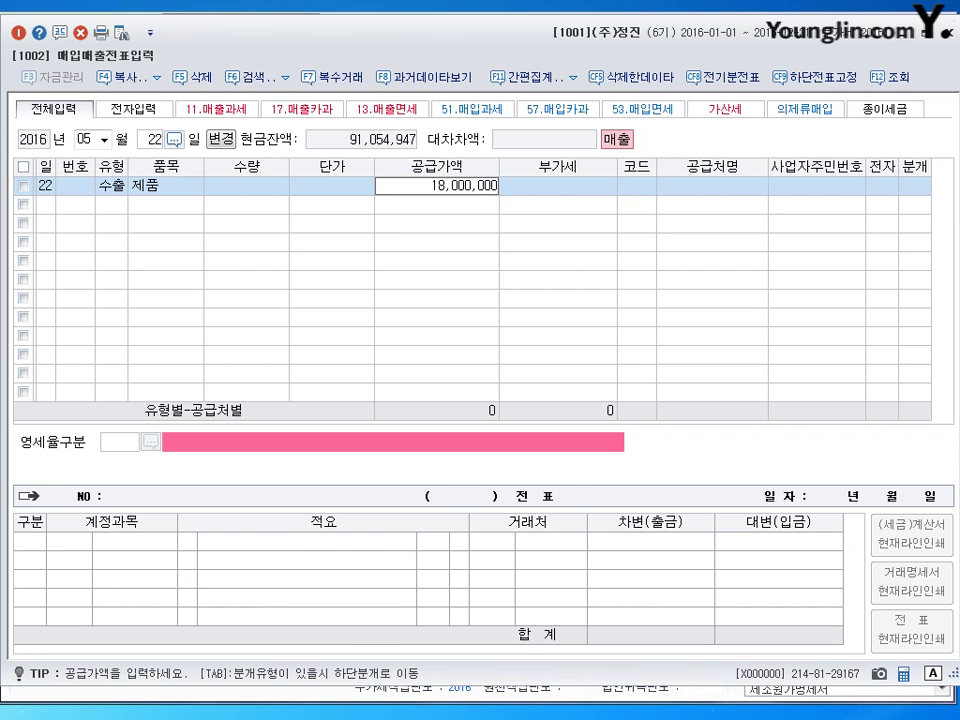
key(Return)
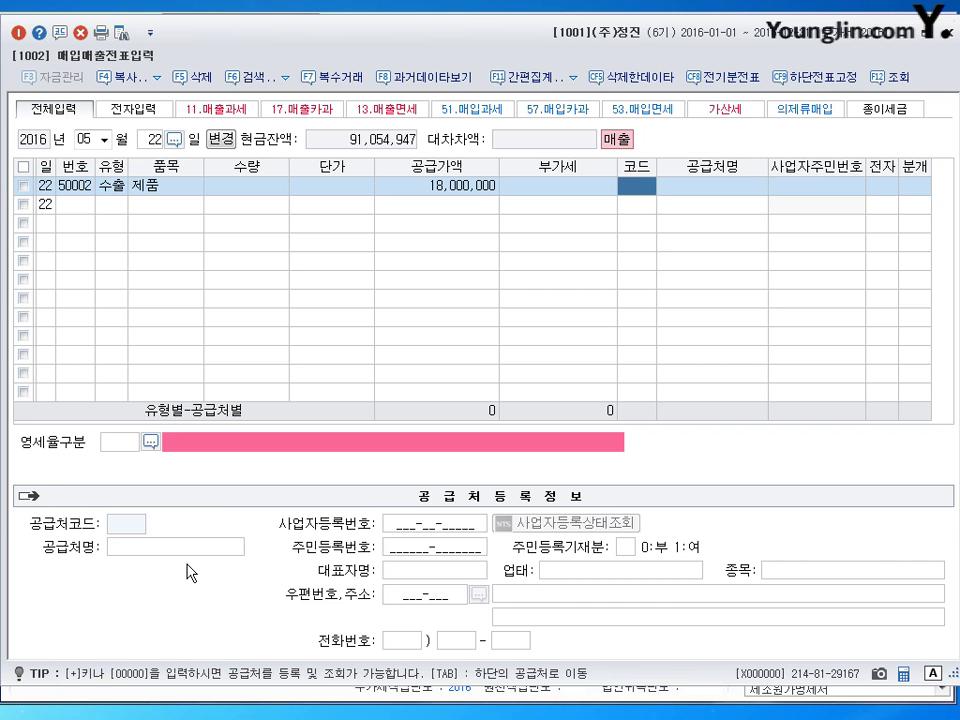
text(00413)
key(Return)
key(Return)
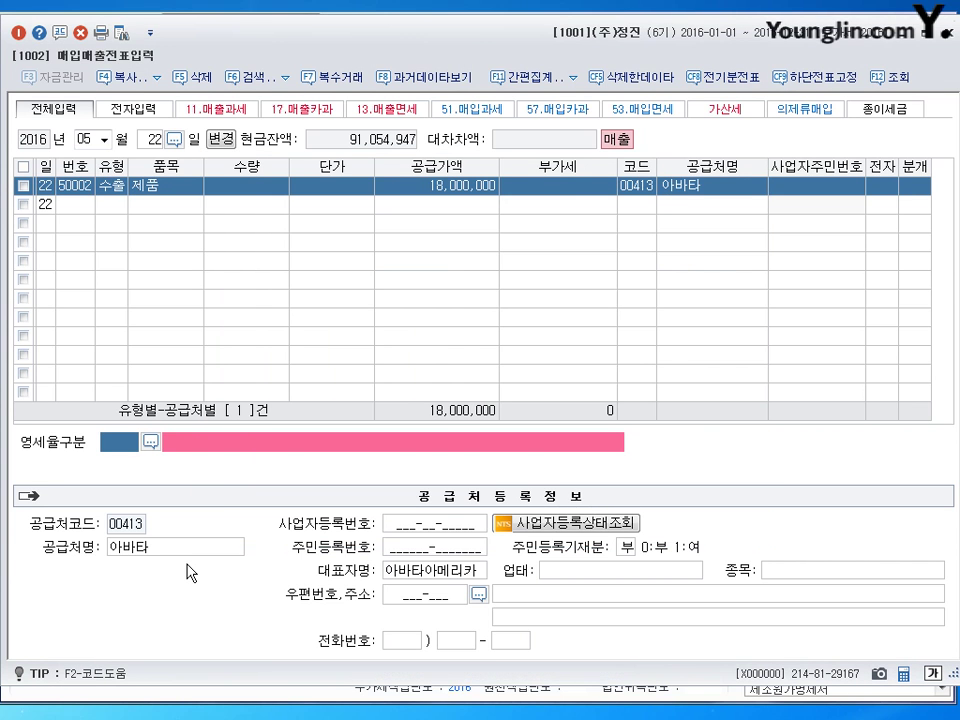
- Set 영세율구분 1 (direct export) and journal it as a credit sale (분개 2)
text(1)
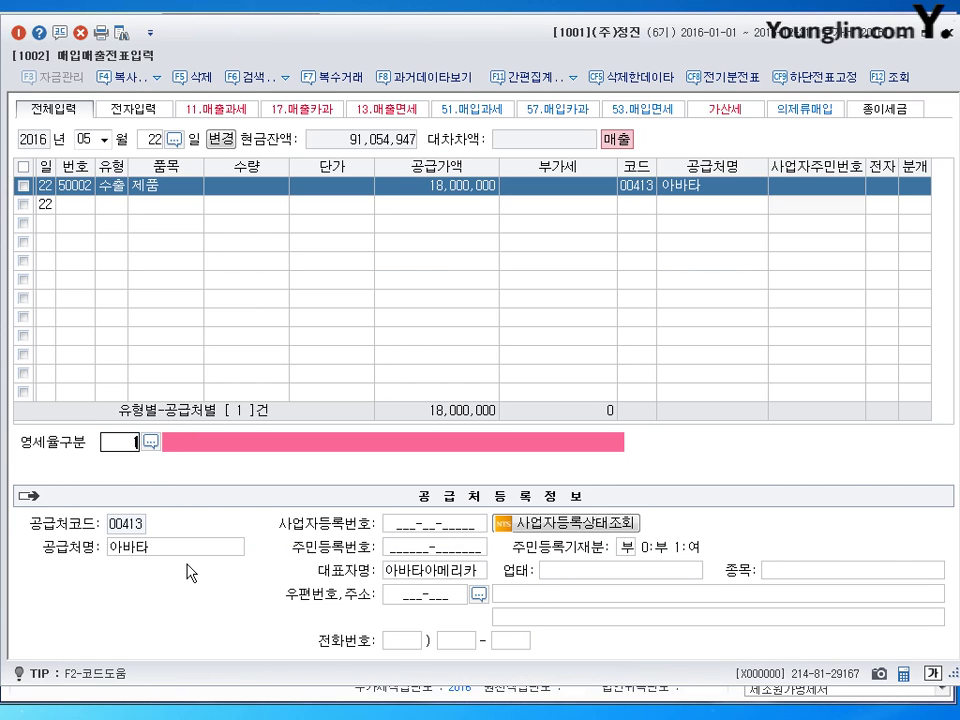
key(Return)
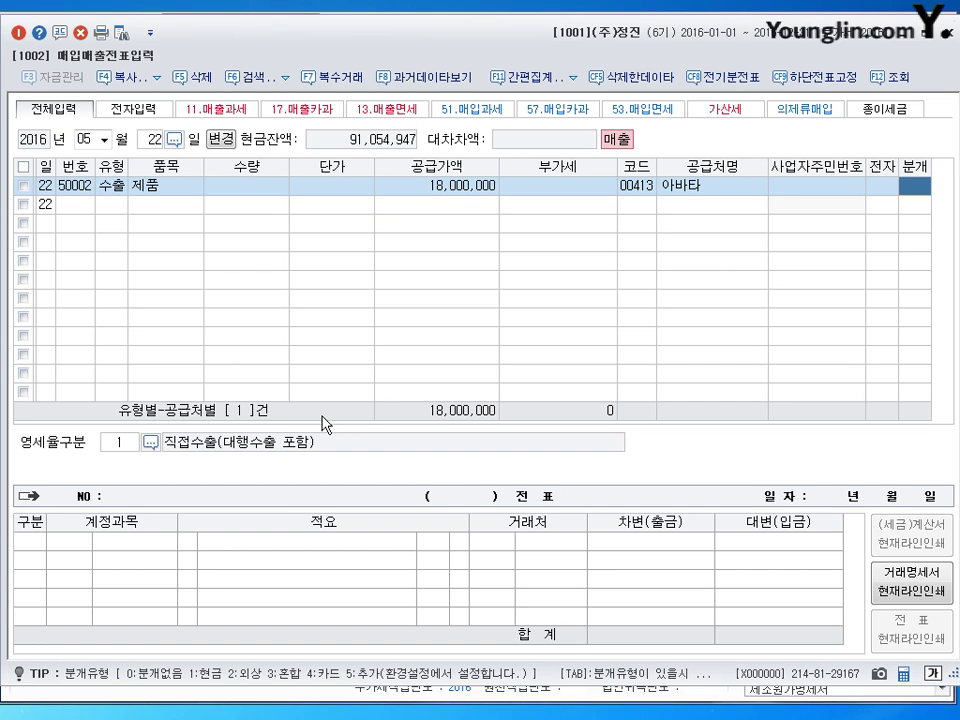
text(2)
key(Return)
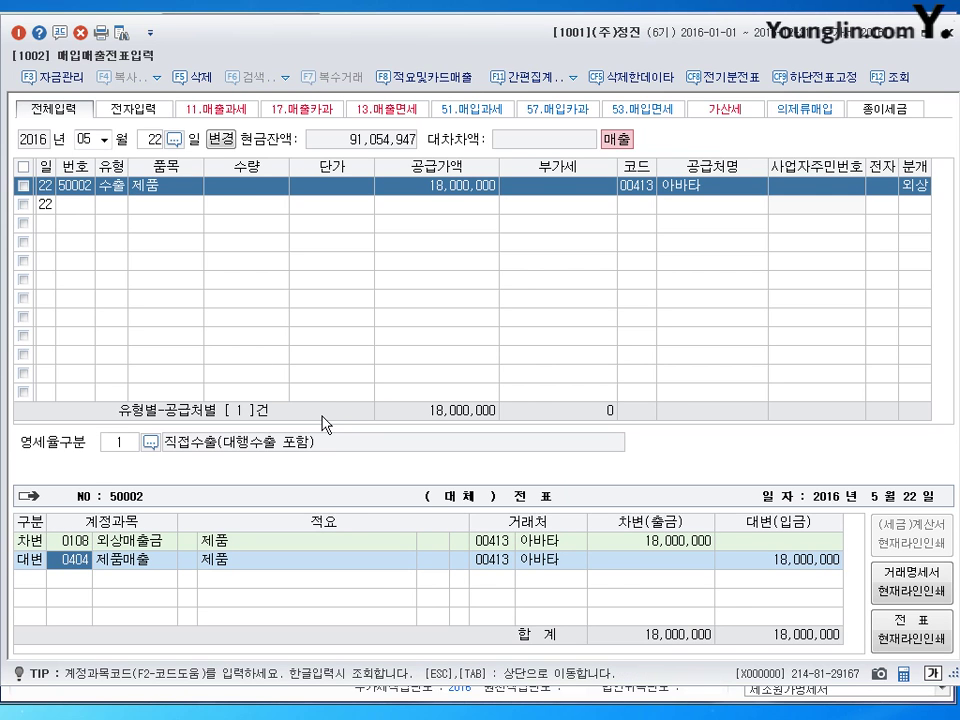
key(Return)
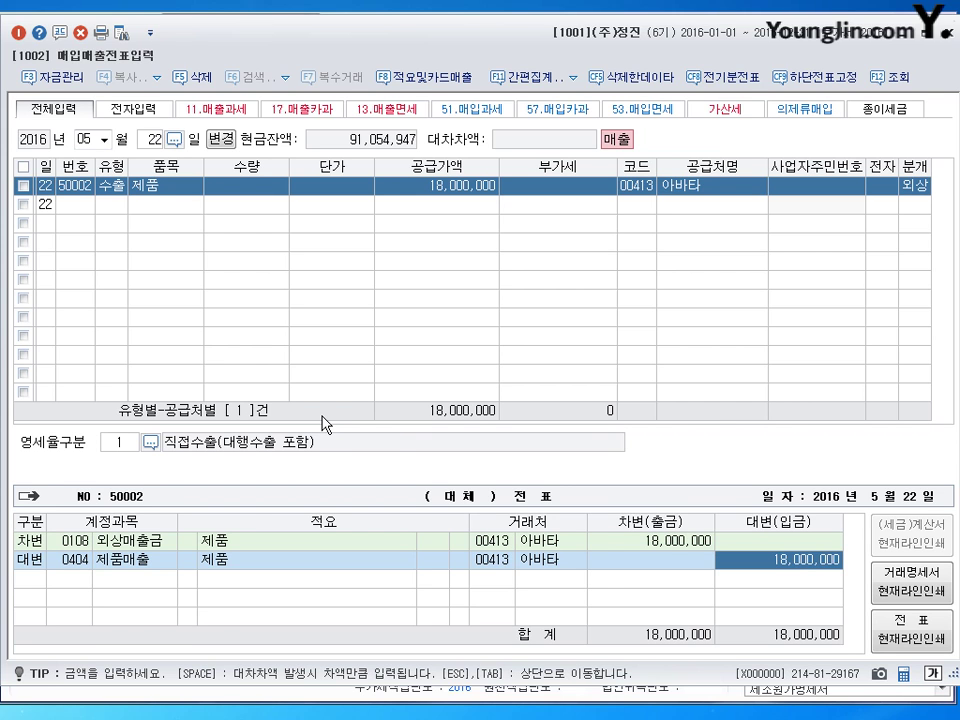
key(Return)
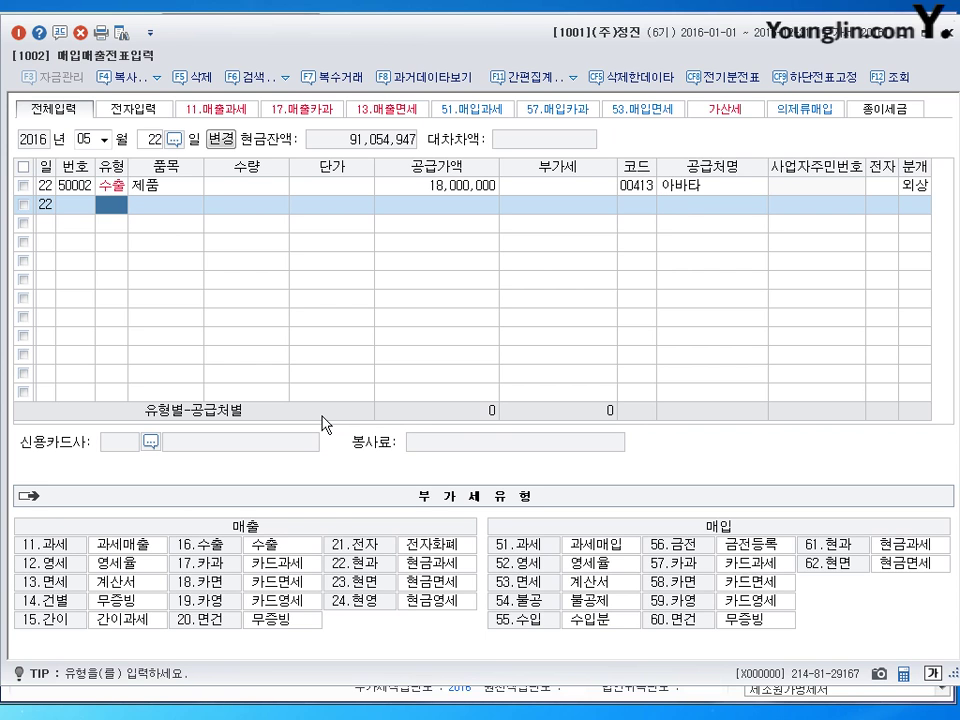
- Enter a May 25 taxable sale (11) of 전자제품, supply 8,000,000, to partner 다있
key(Escape)
text(25)
key(Return)
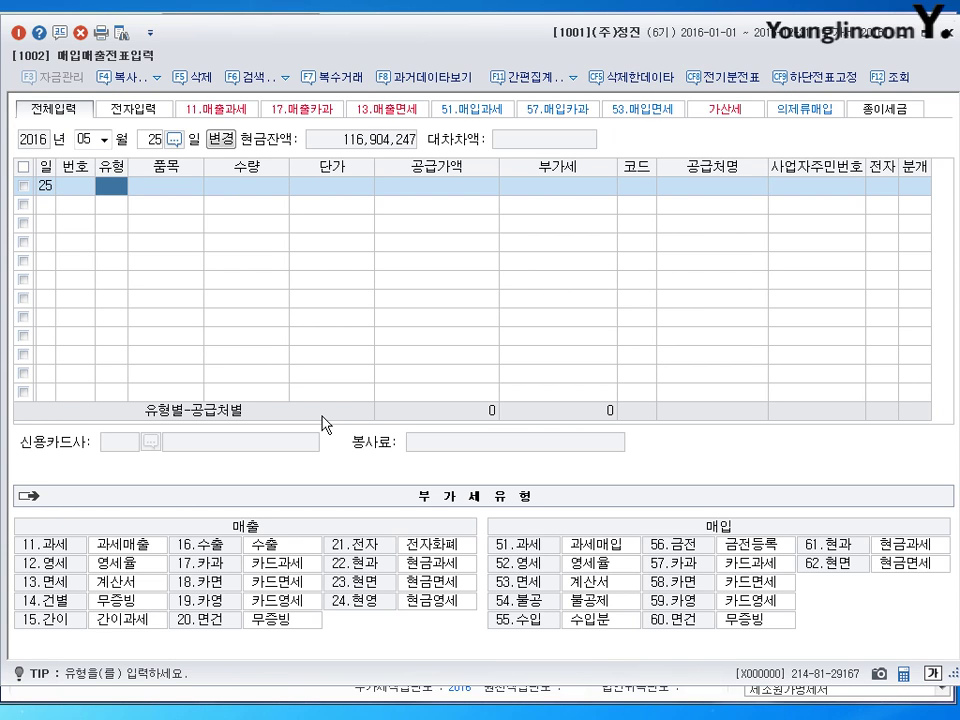
text(11)
key(Return)
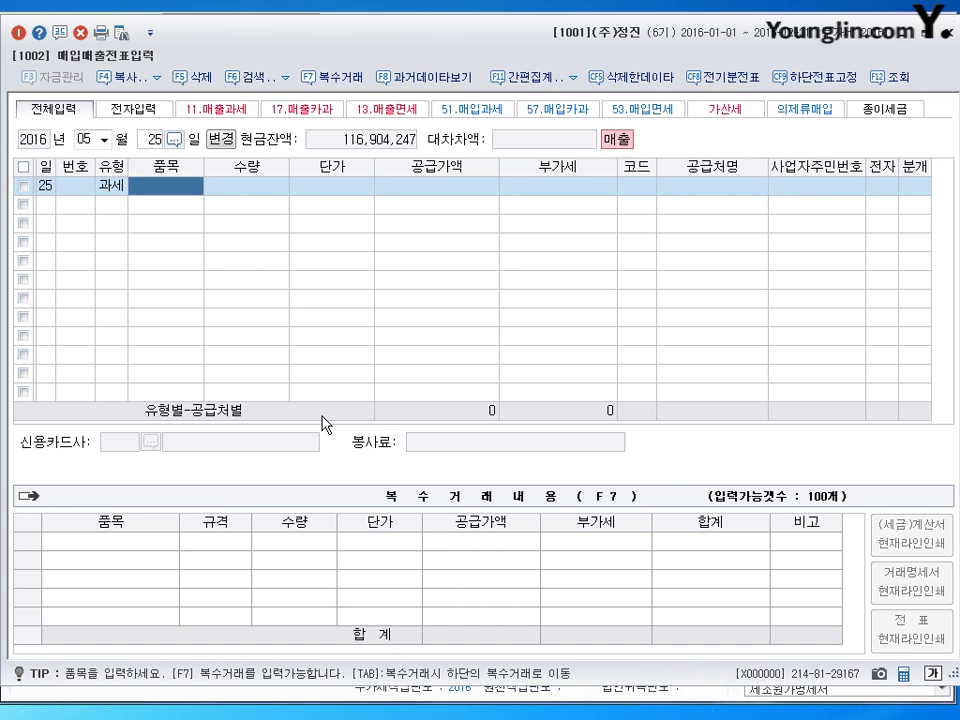
text(전자제품)
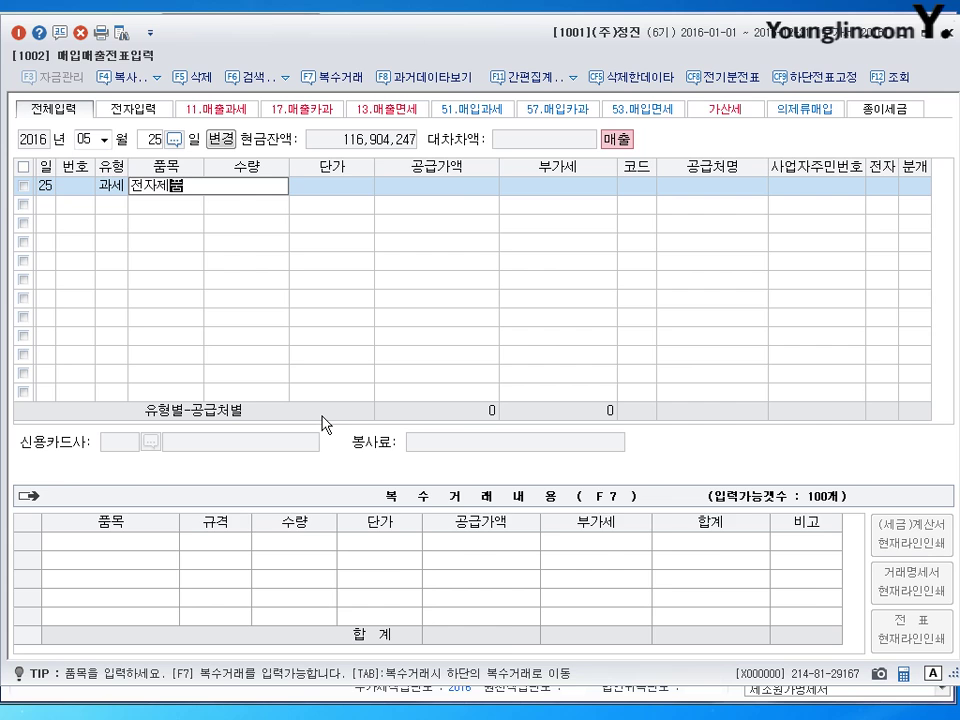
key(Return)
key(Return)
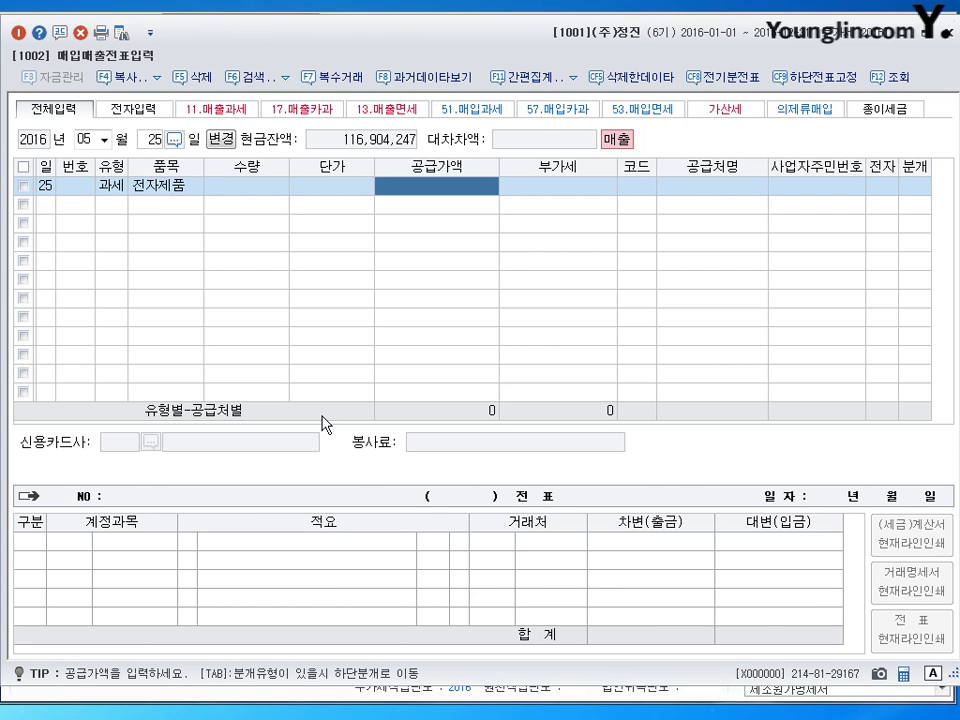
text(8000000)
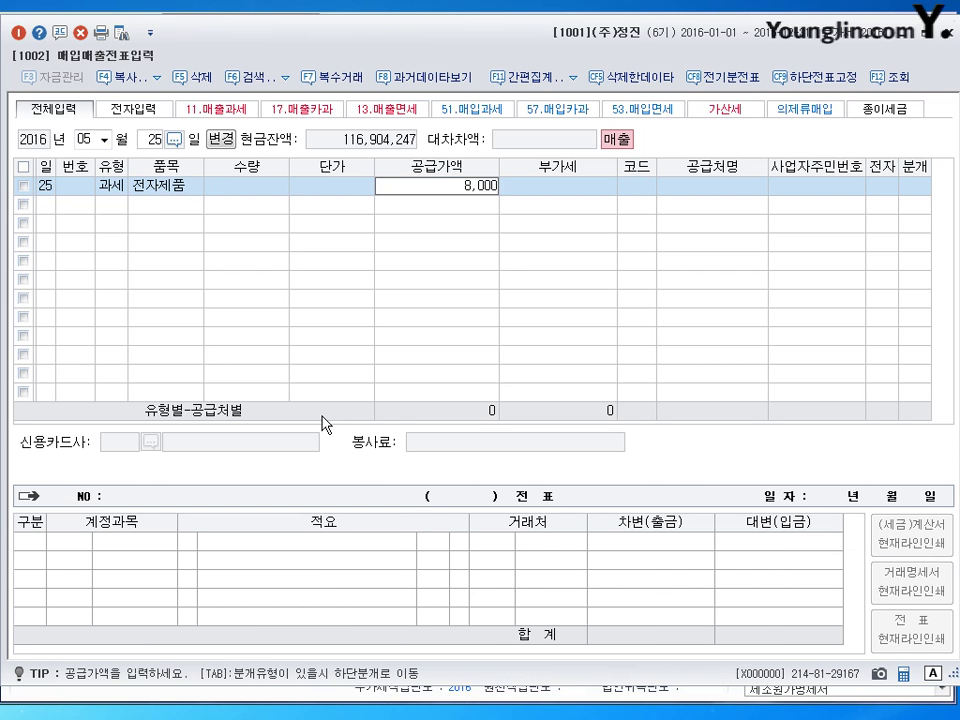
key(Return)
key(Return)
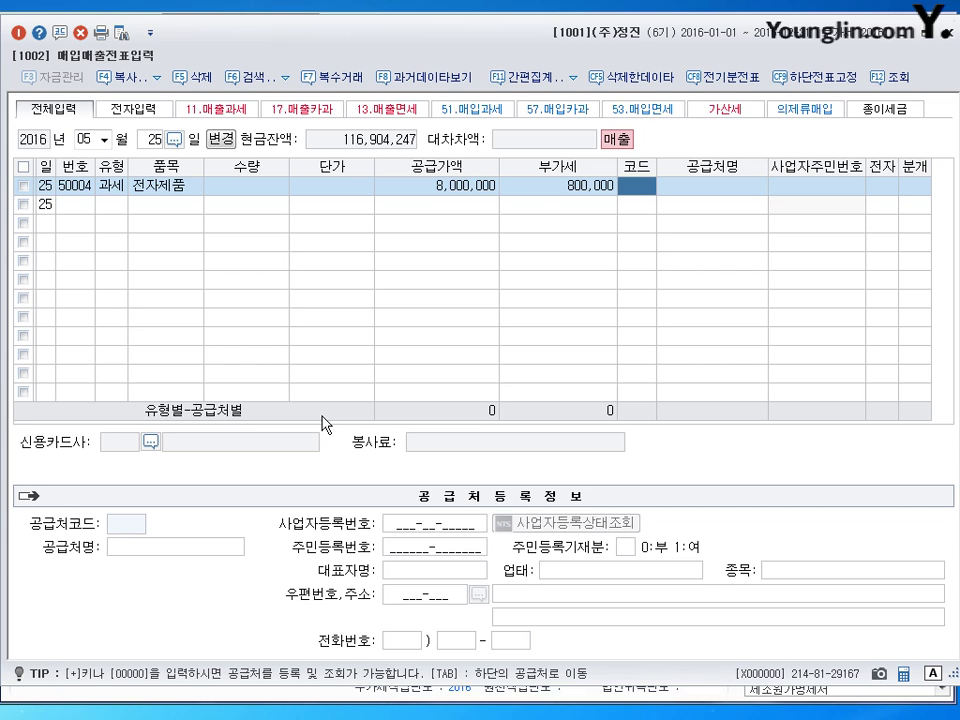
text(다있)
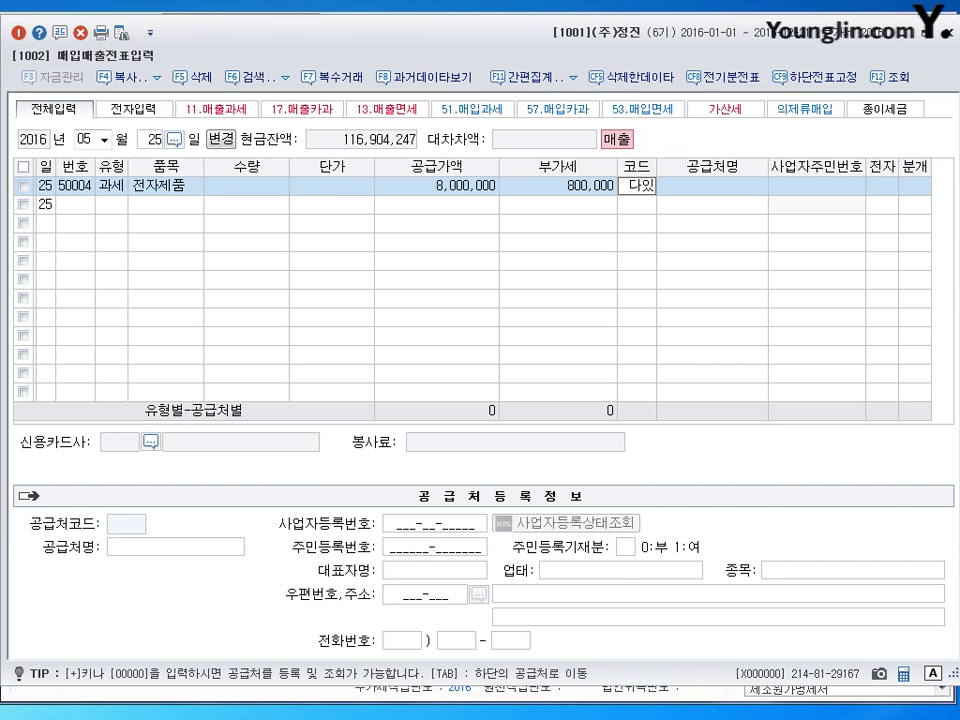
key(Return)
key(Return)
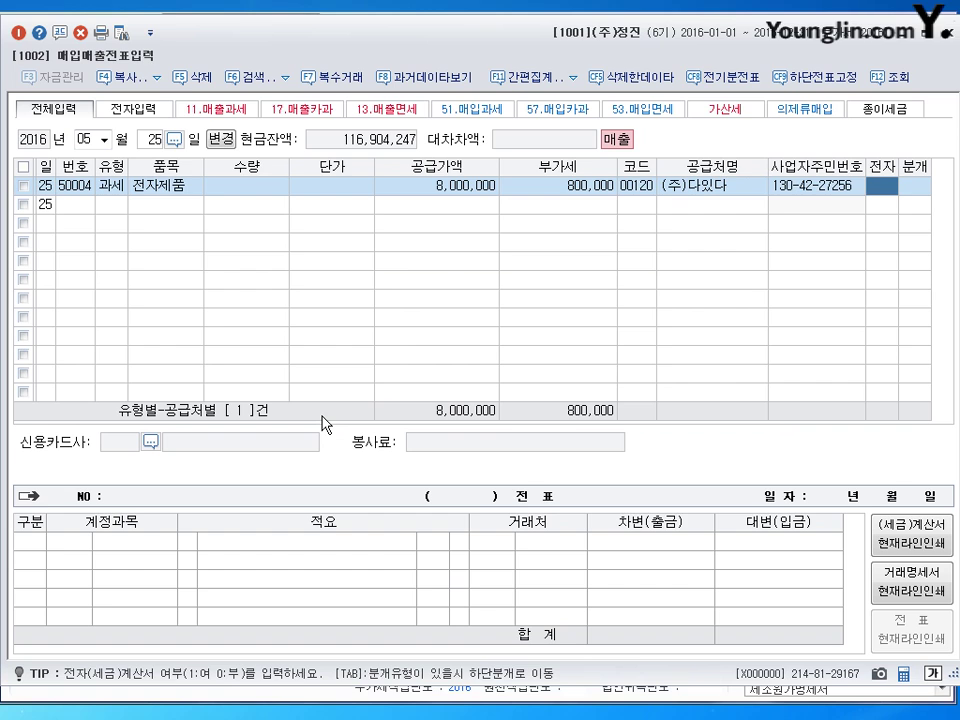
- Journalize it as mixed, debiting 현금 3,800,000 and 외상매출금 5,000,000, and save voucher 50004
text(1)
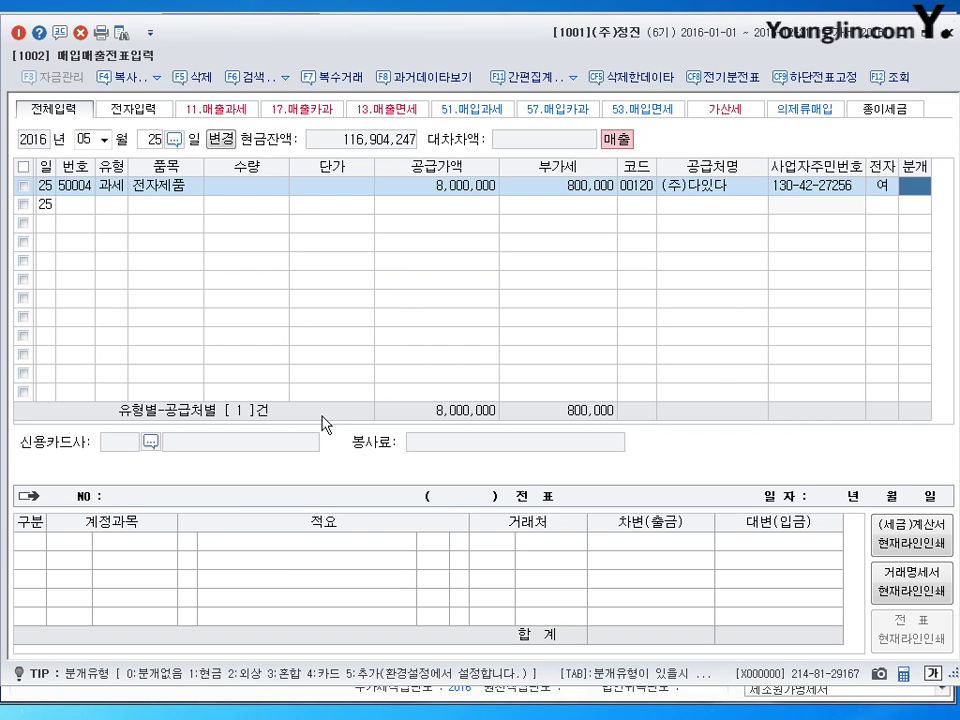
text(3)
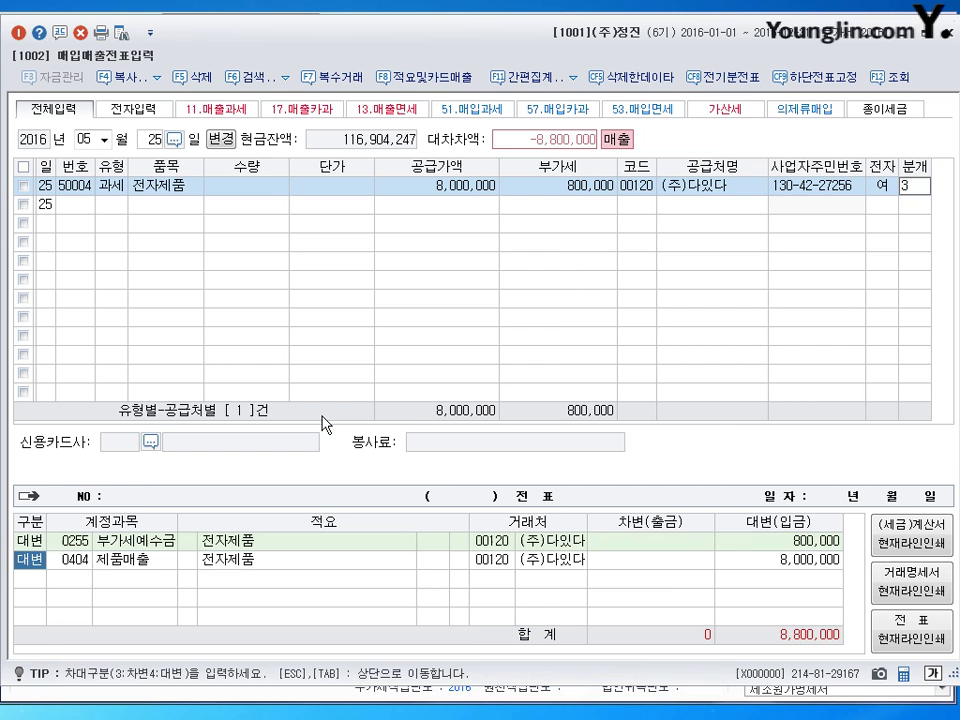
key(Return)
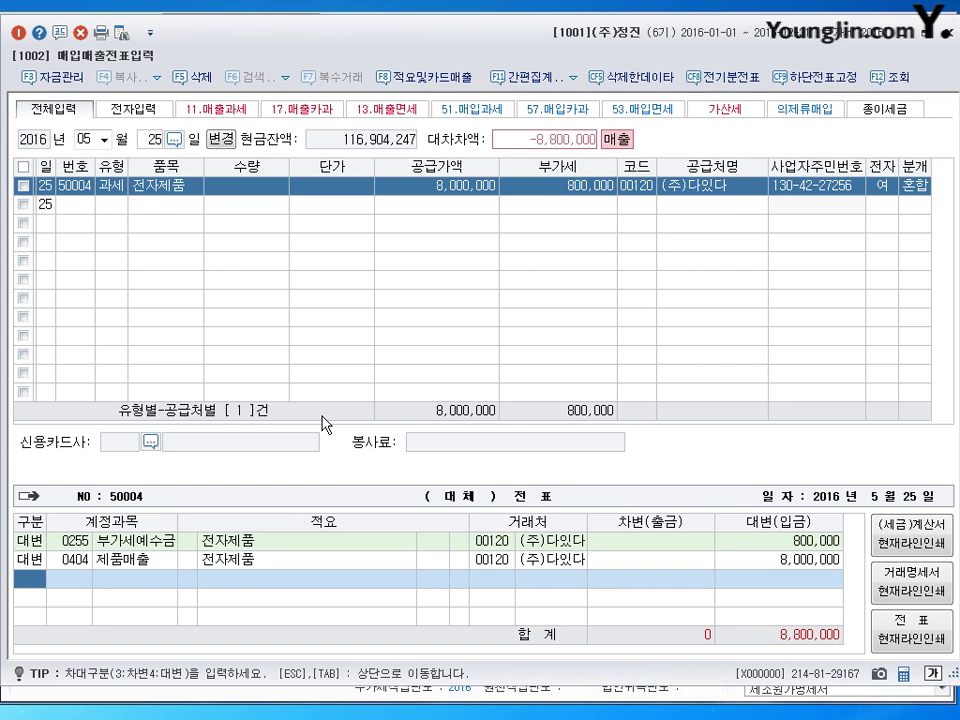
text(3)
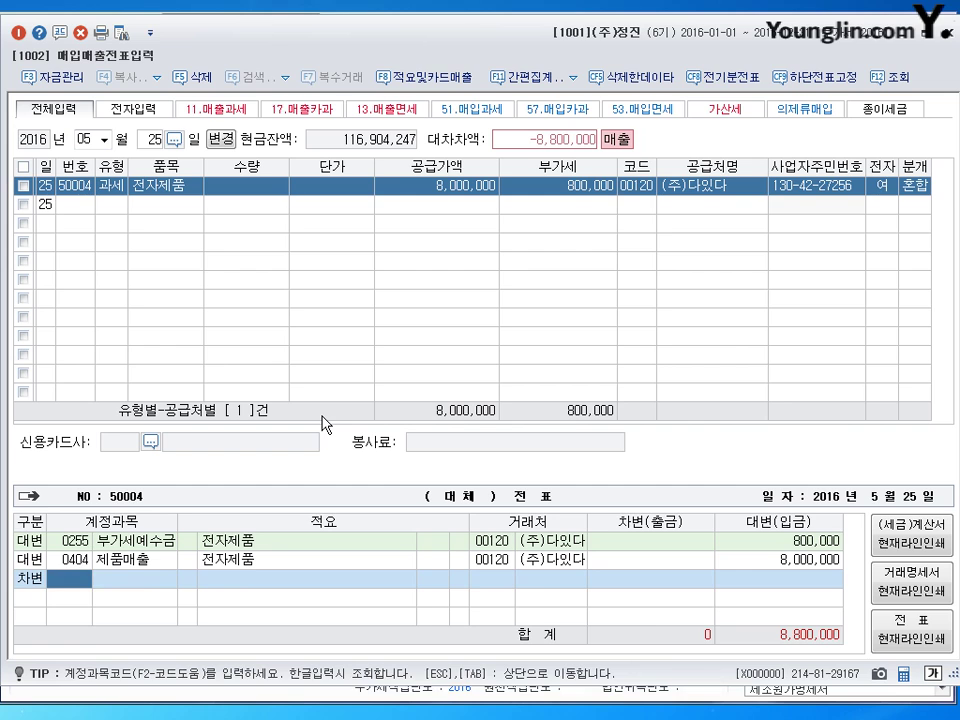
text(101)
key(Return)
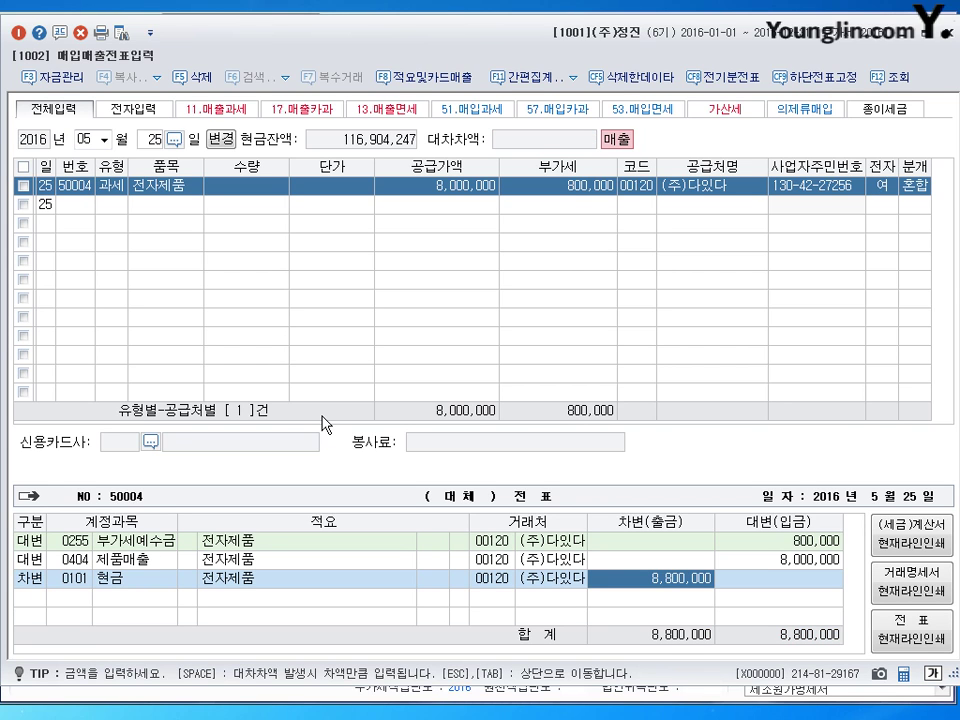
text(3800000)
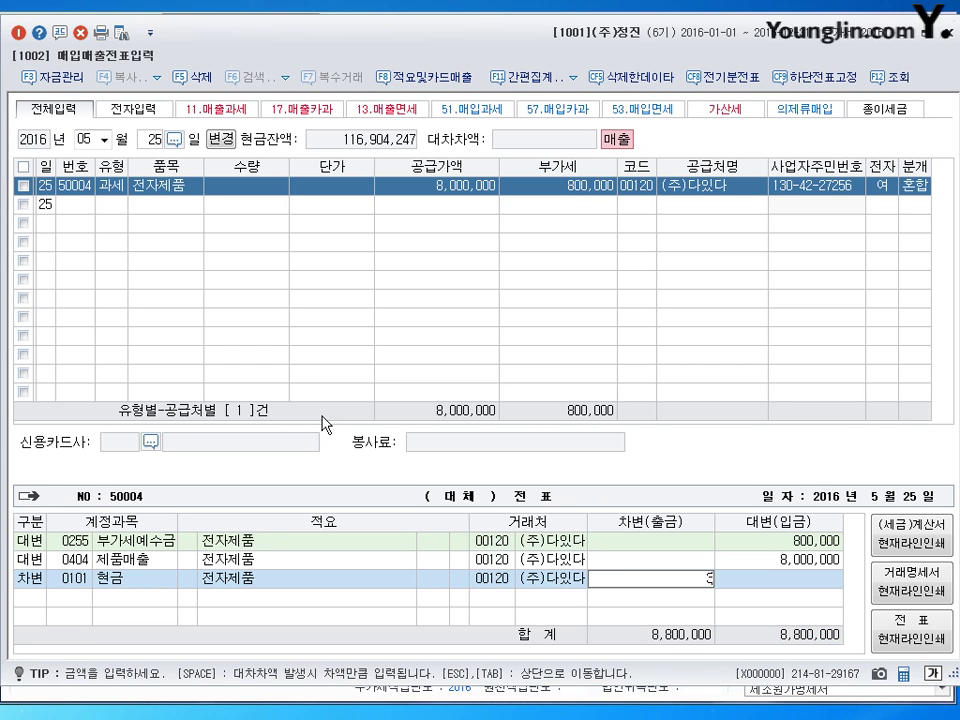
key(Return)
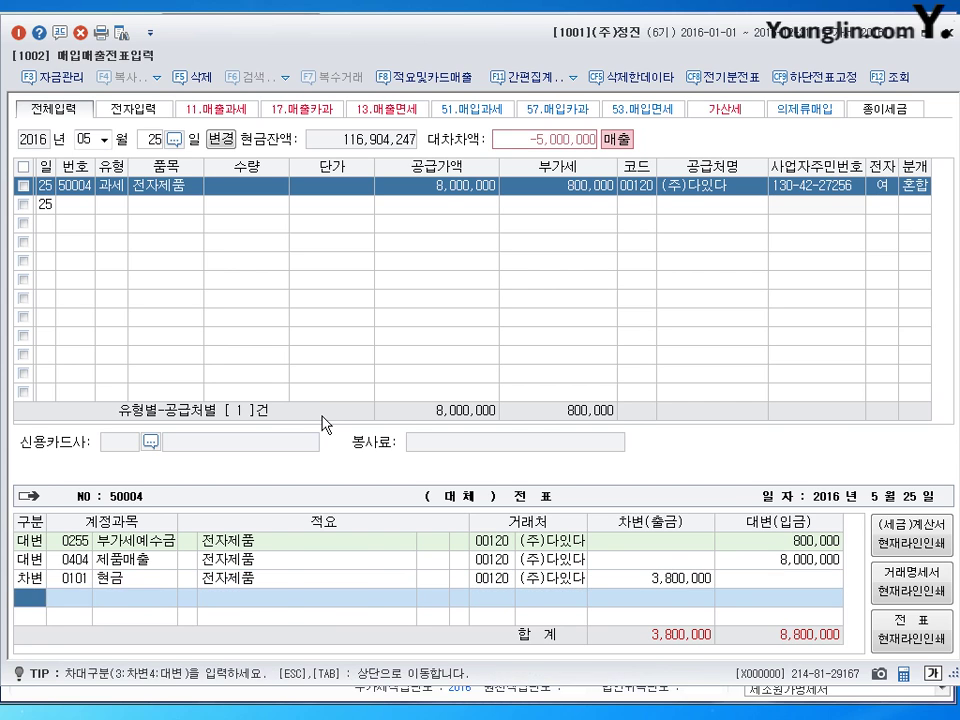
text(3108)
key(Return)
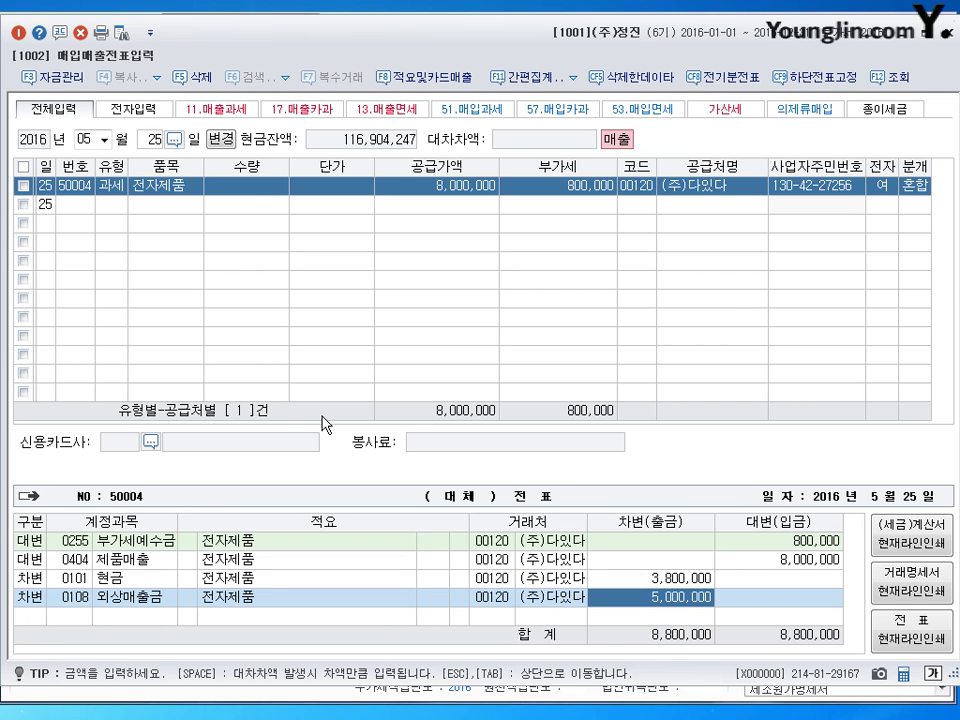
key(Return)
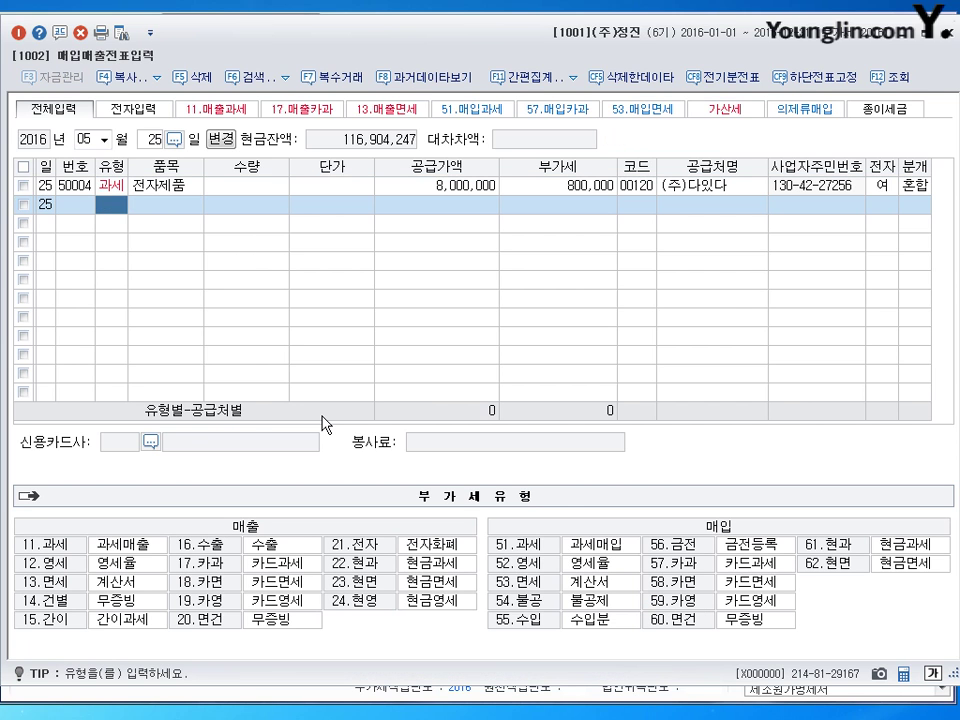
key(shift+Tab)
- Change the voucher entry day to 31 May
text(31)
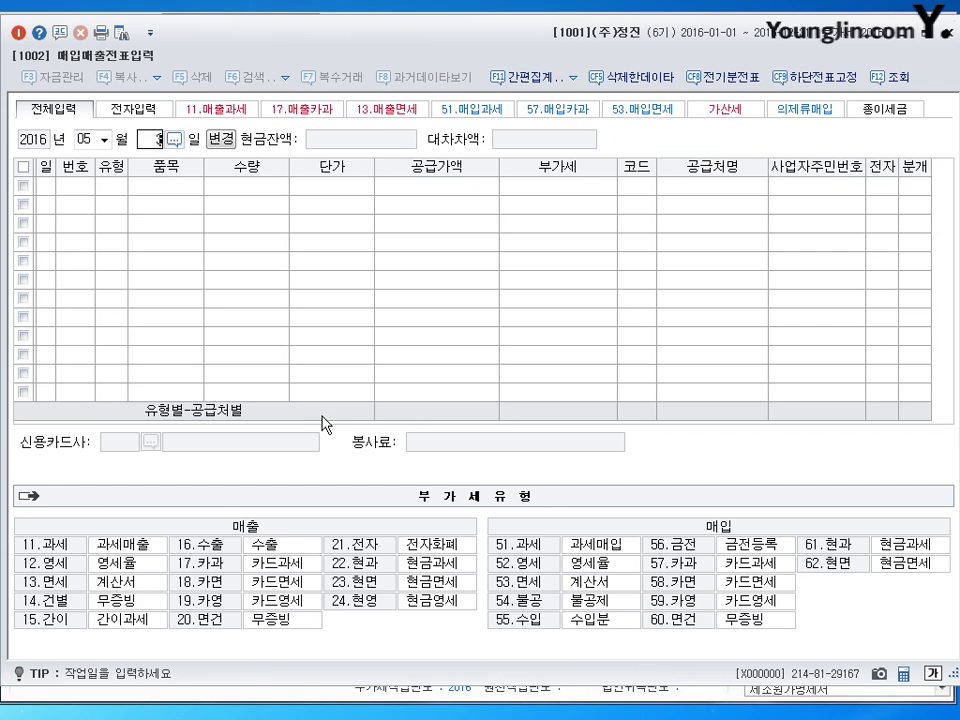
key(Return)
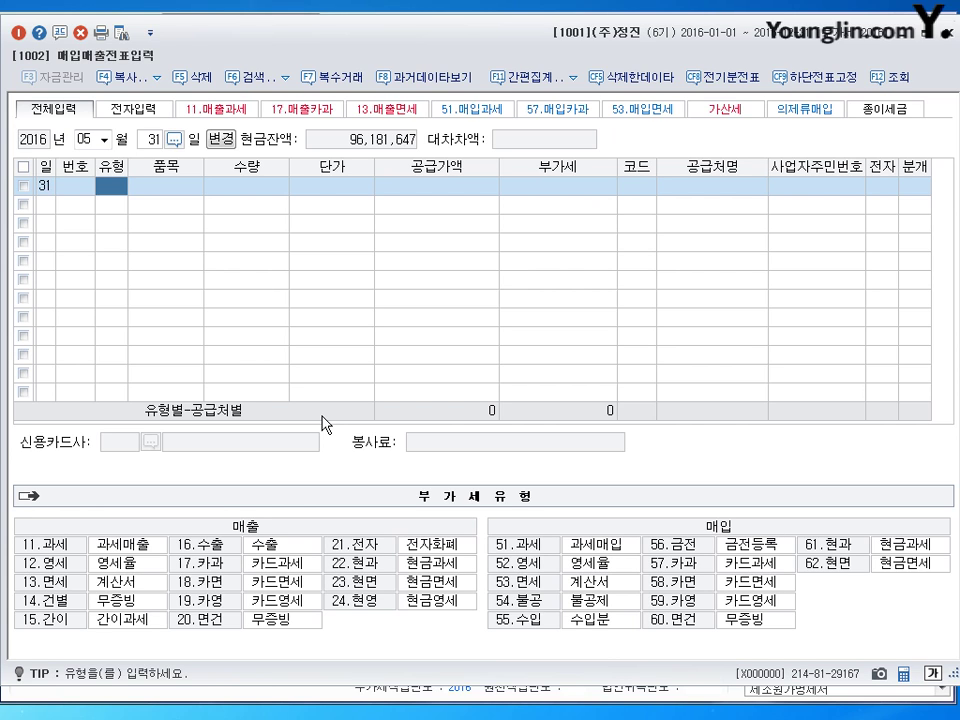
- Enter a taxable purchase (51) of 대행판매수수료 with a 900,000 supply amount
text(51)
key(Return)
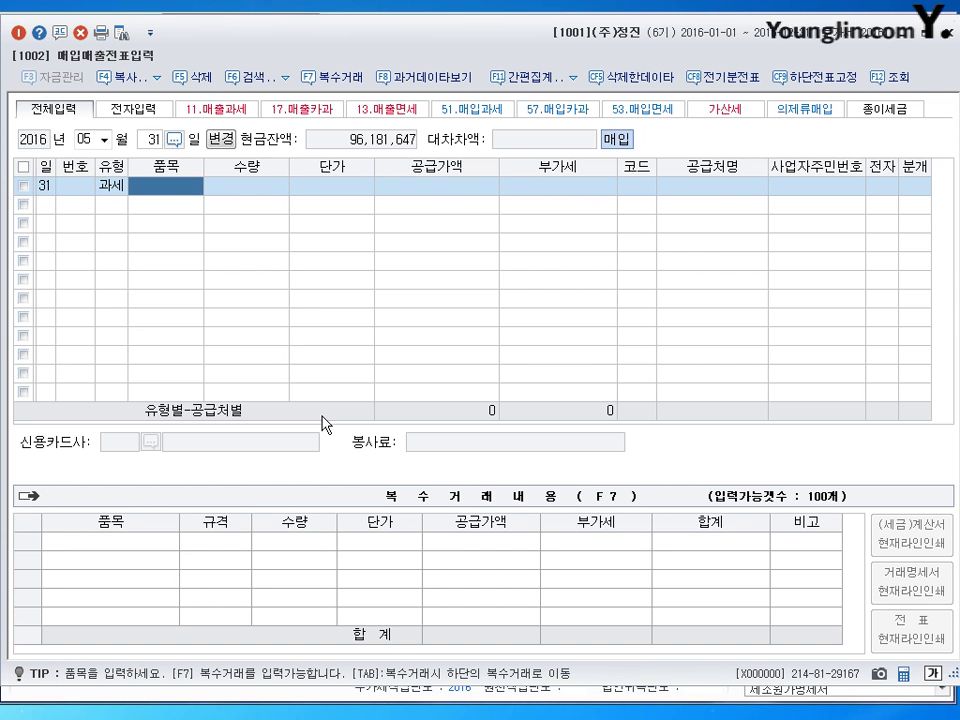
text(대행판)
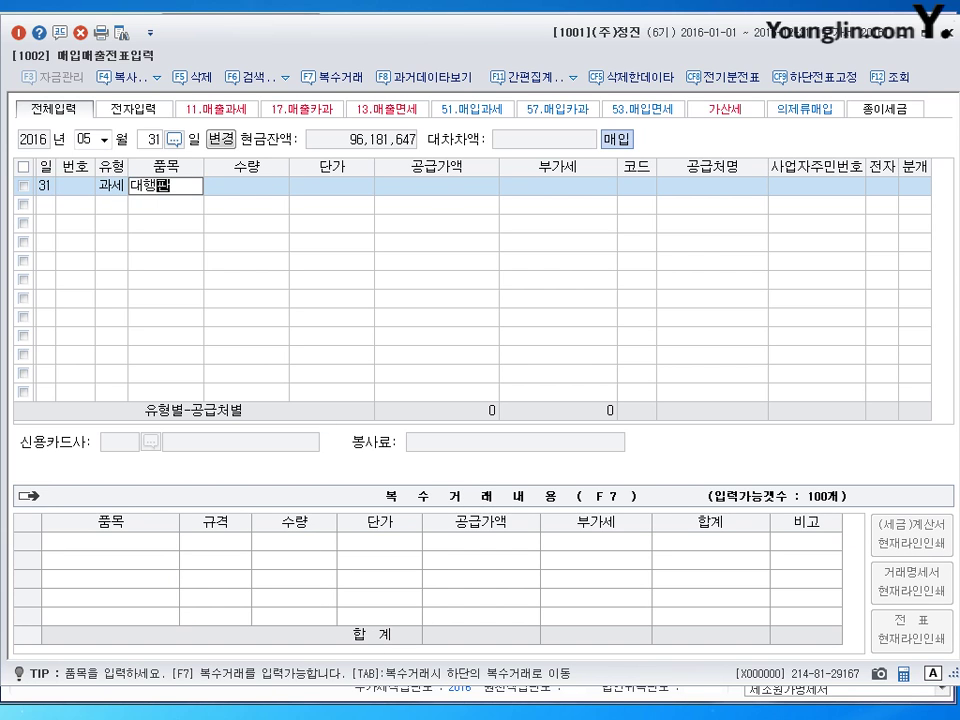
text(매수수료)
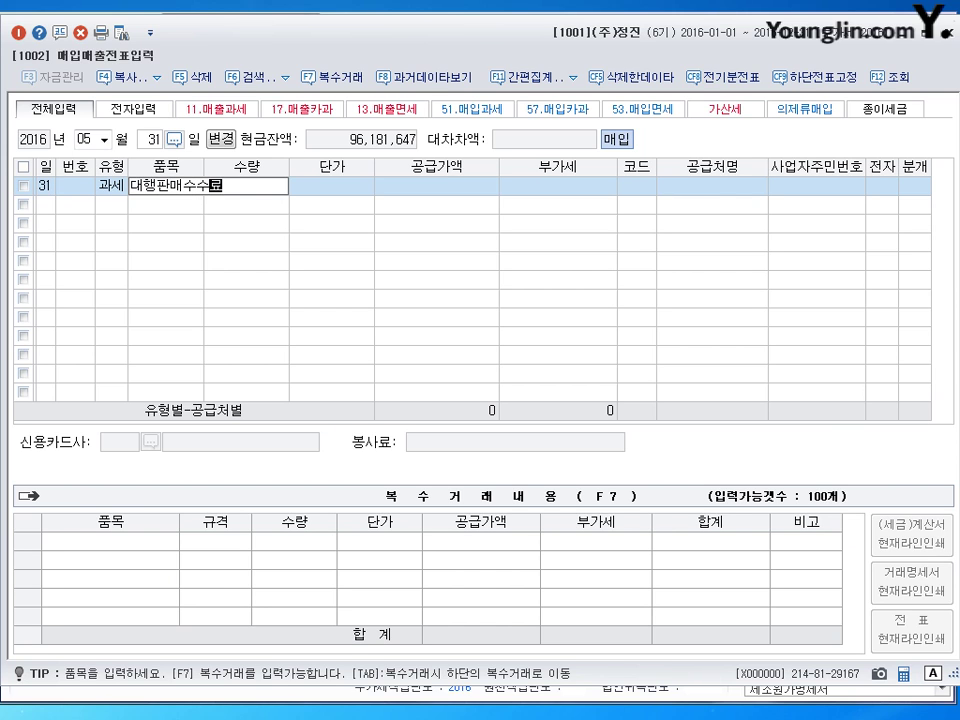
key(Return)
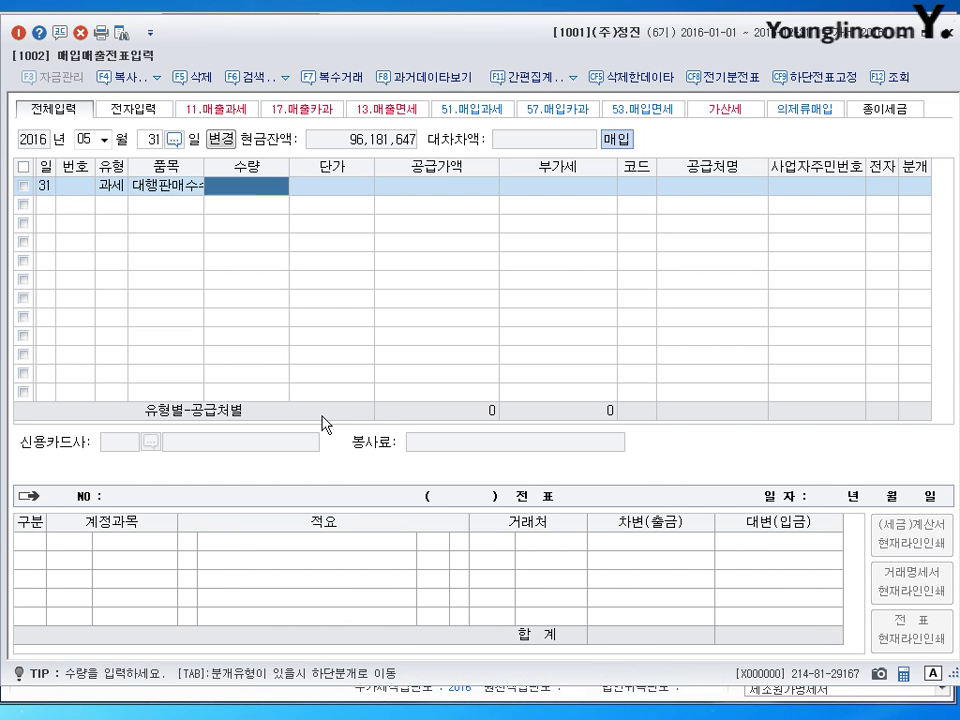
key(Return)
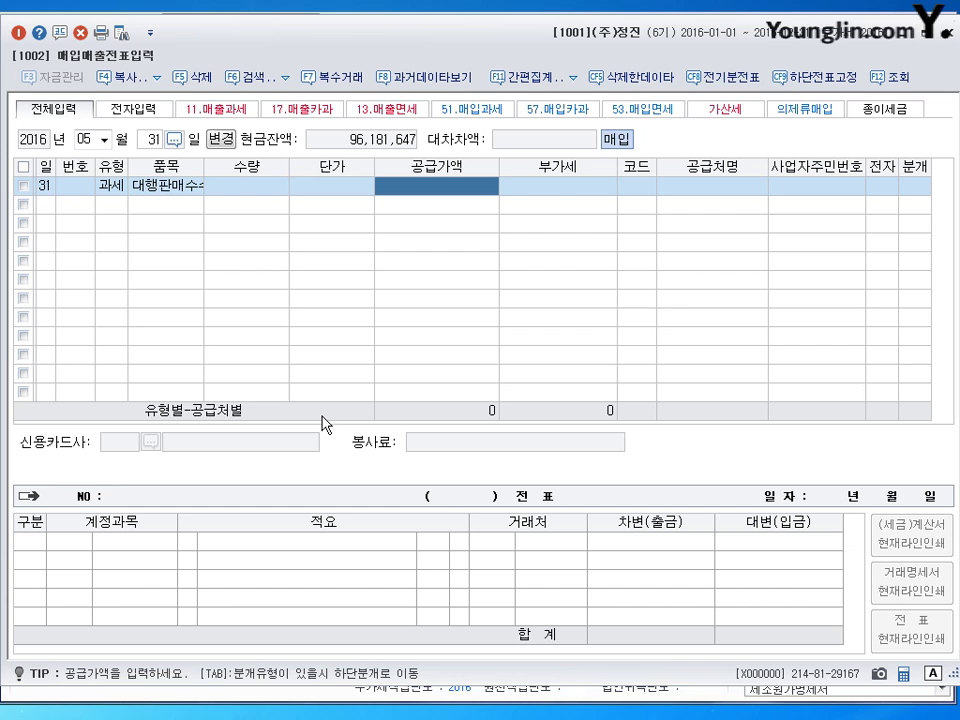
text(9000000)
key(Return)
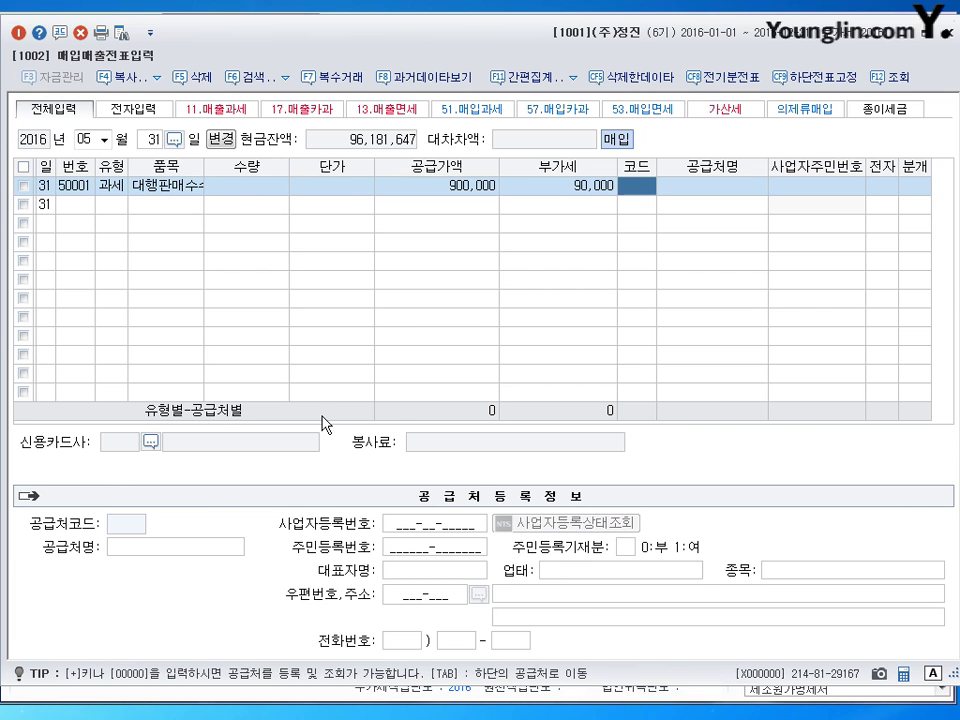
key(Return)
- Select supplier (주)싸다컴 and mark the invoice as electronic
text(싸대)
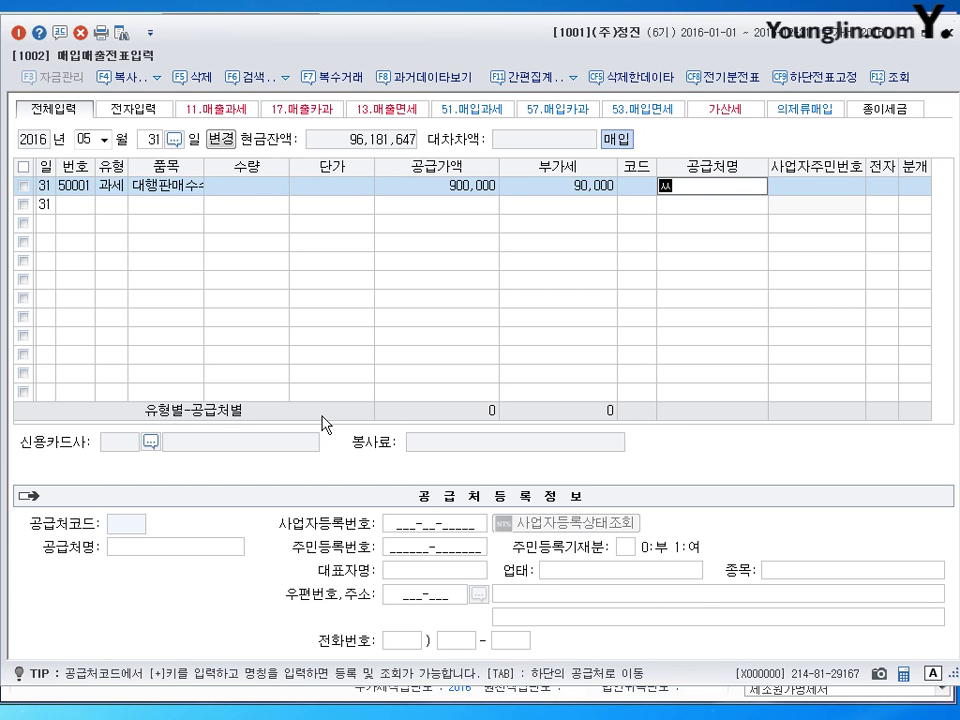
key(BackSpace)
text(다)
key(Return)
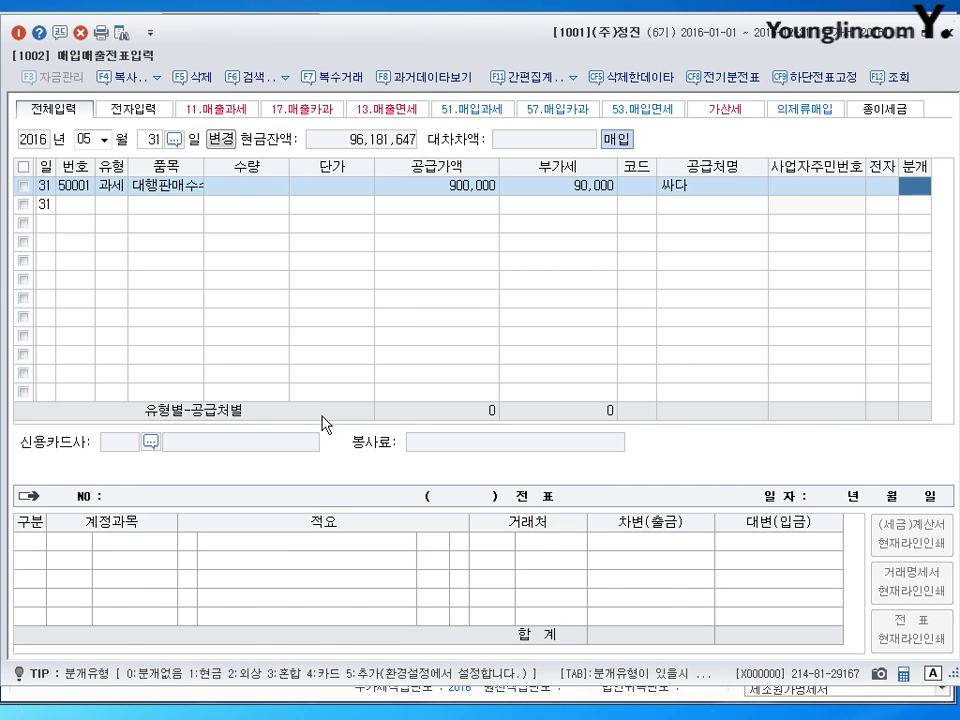
key(shift+Tab)
key(shift+Tab)
key(BackSpace)
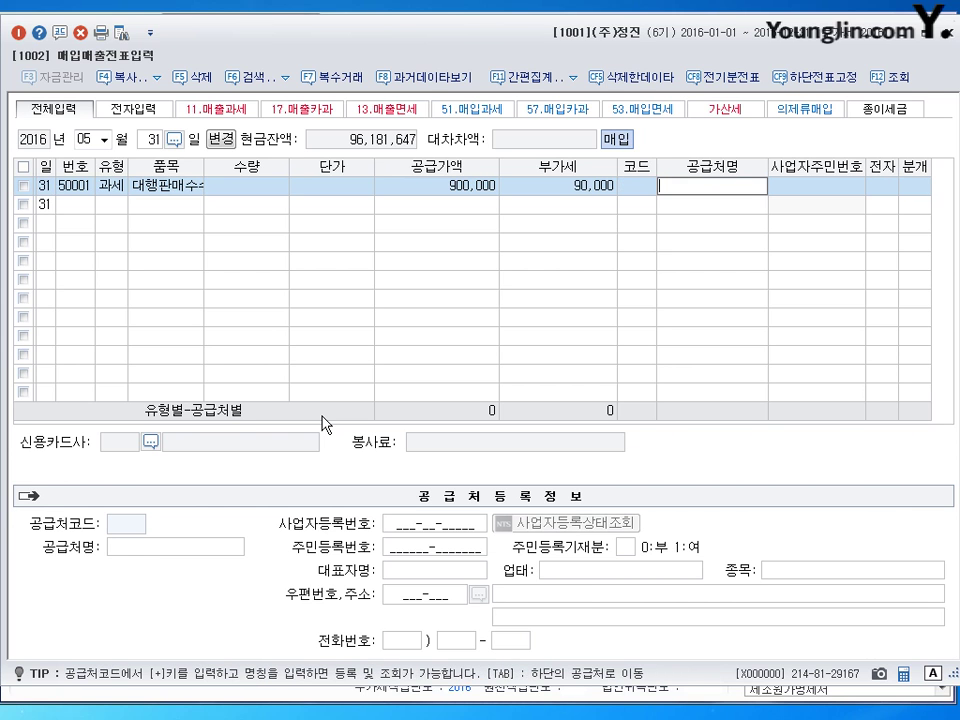
key(shift+Tab)
text(ㅆㅏ다)
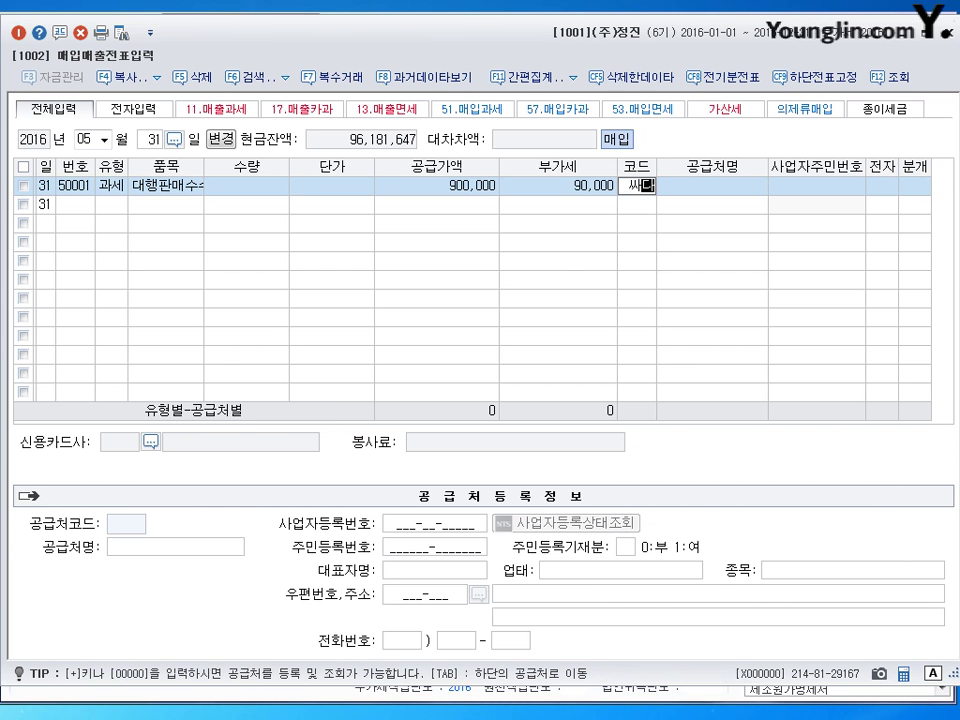
key(Return)
key(Return)
key(Return)
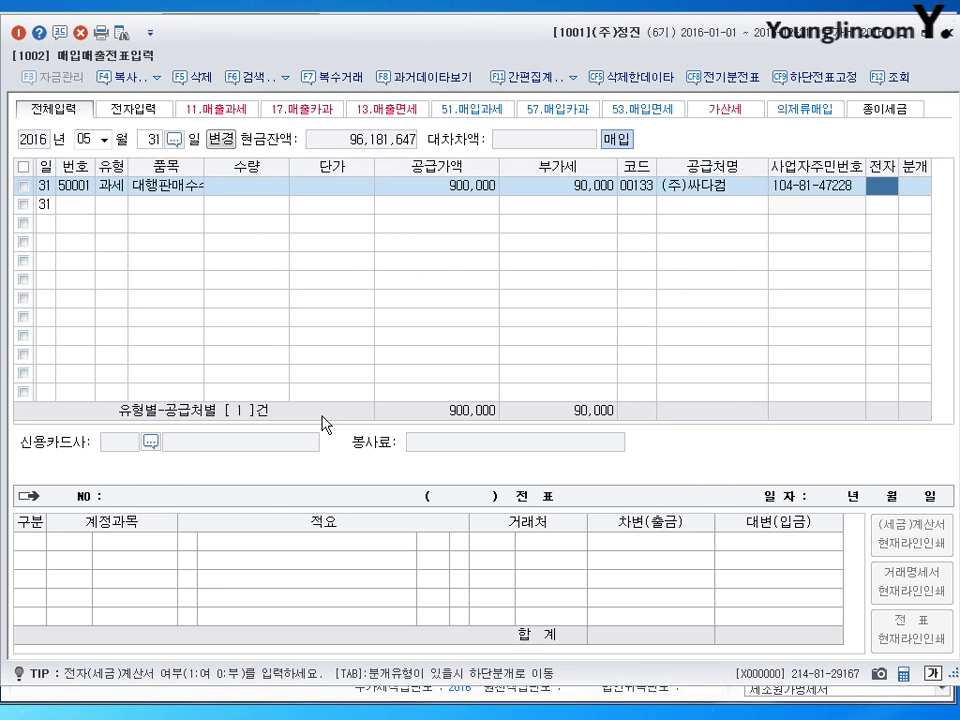
key(1)
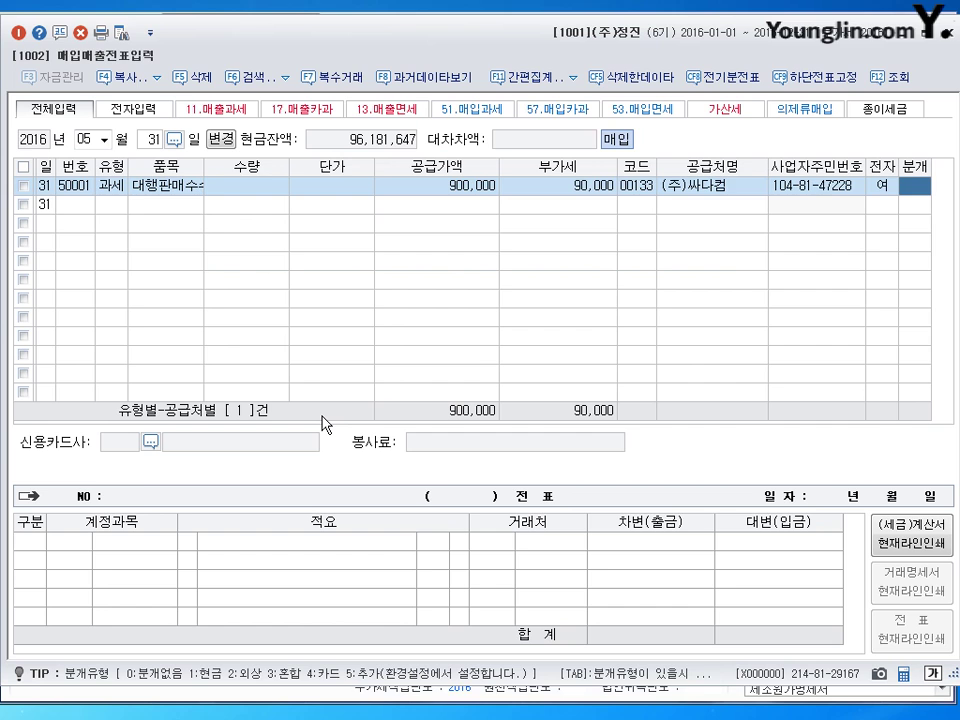
- Journalize as mixed: debit 0831 수수료비용, credit 0108 외상매출금 990,000, and save
text(3)
key(Return)
key(Return)
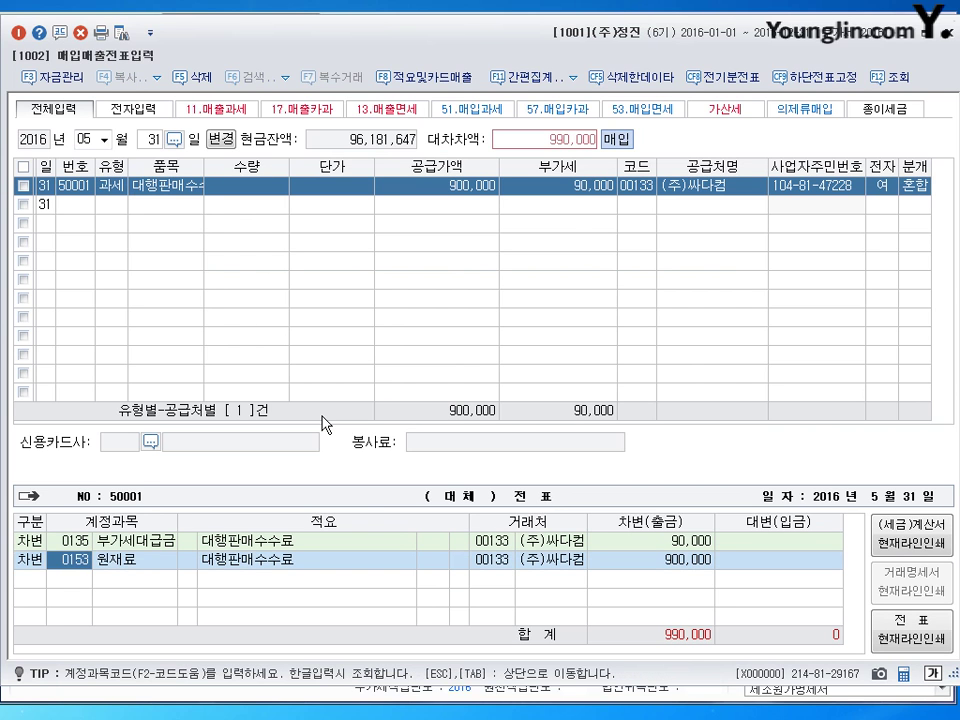
text(0831)
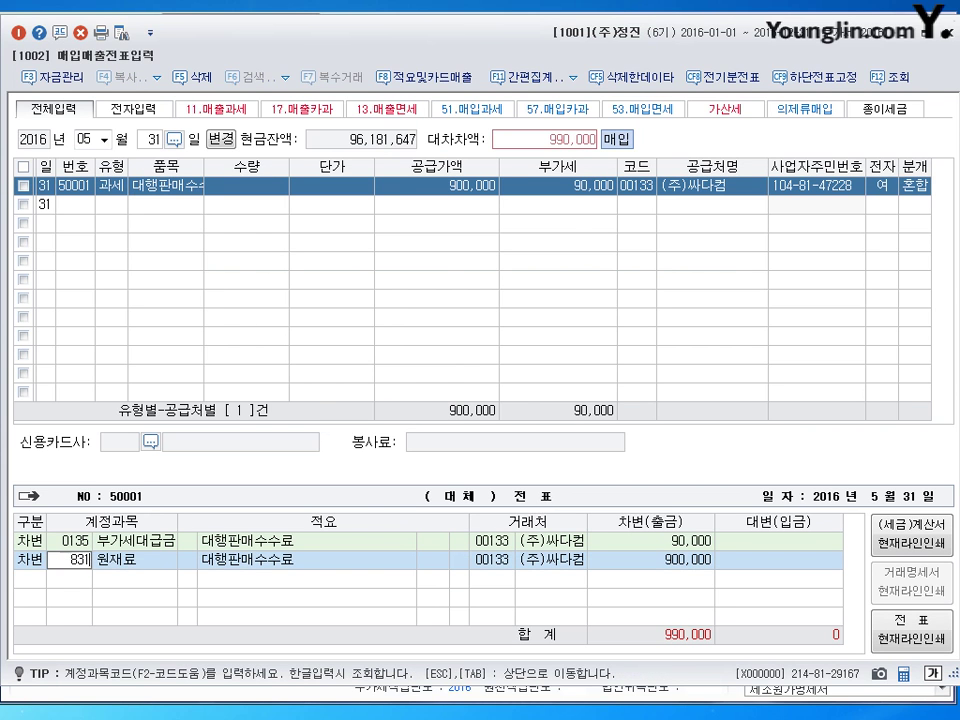
key(Return)
key(Return)
key(shift+Tab)
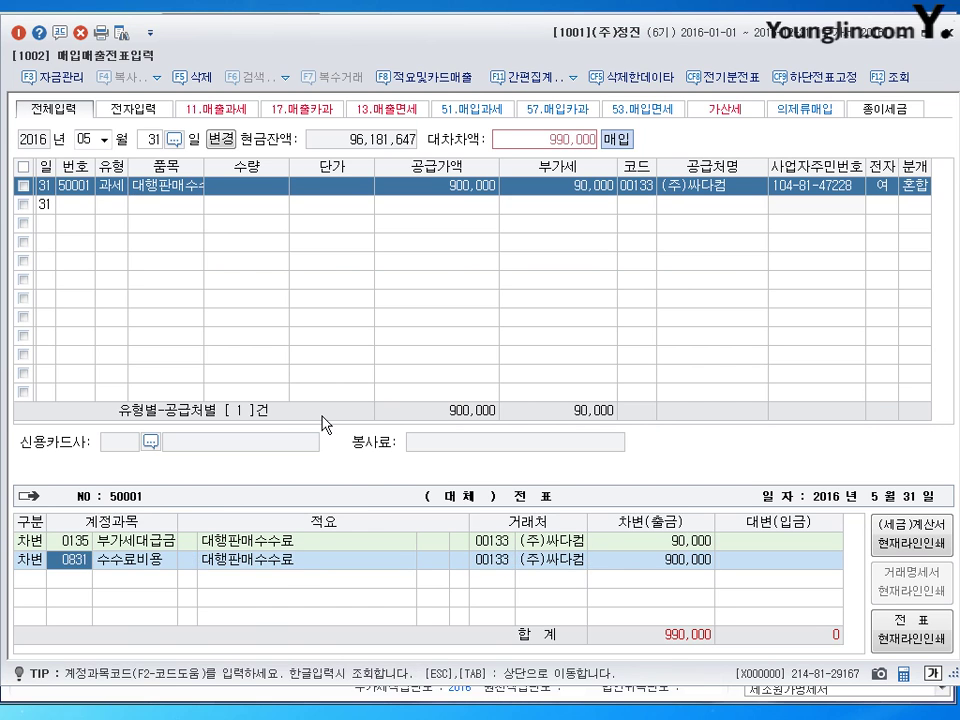
key(Tab)
key(Return)
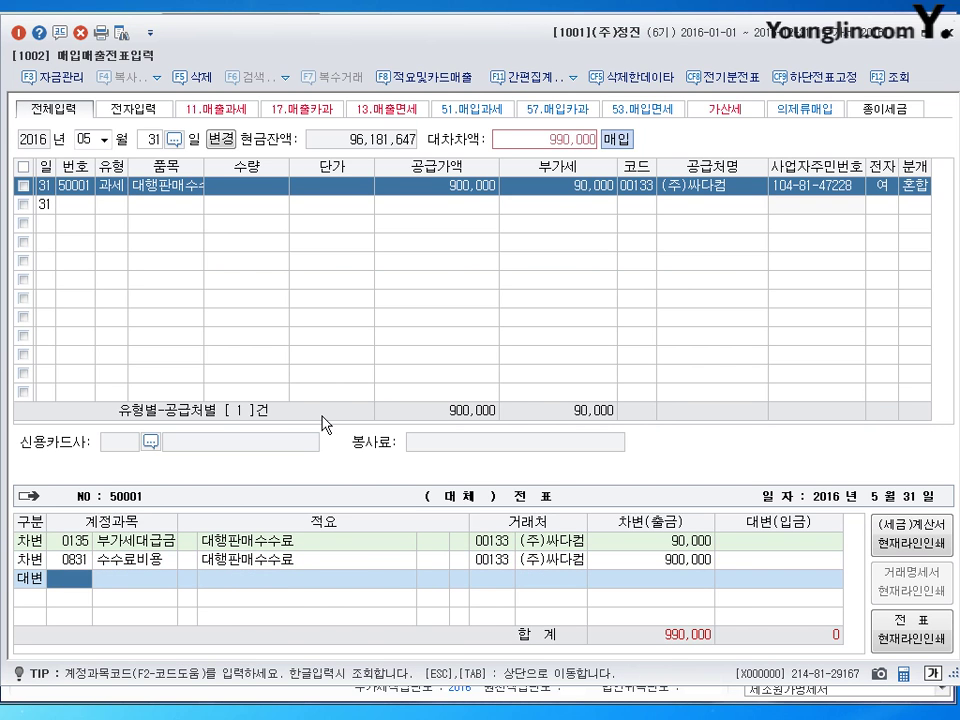
text(108)
key(Return)
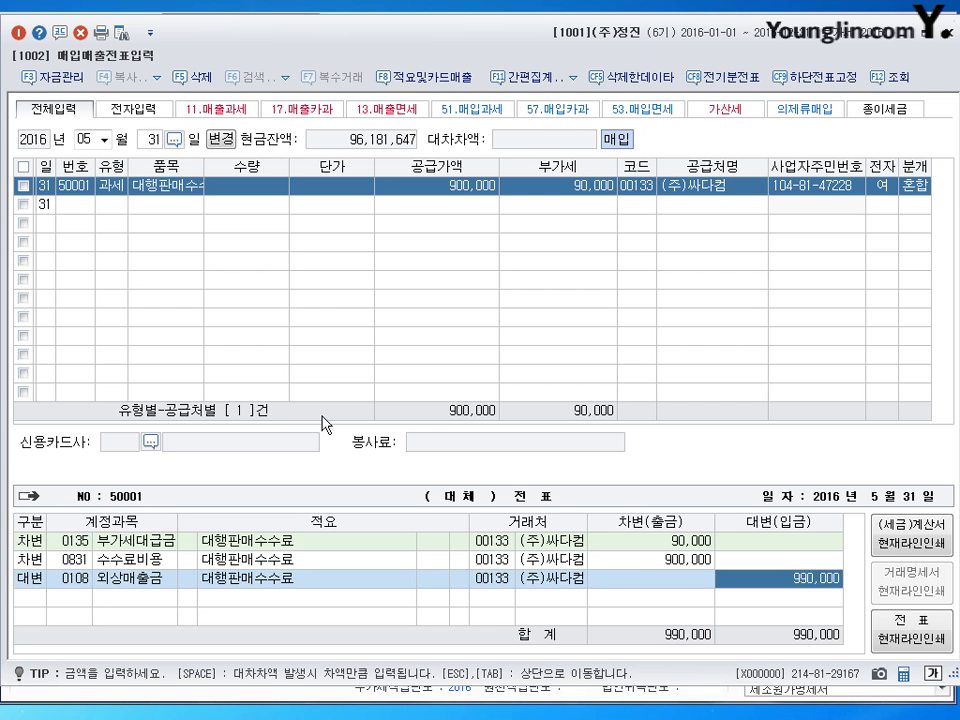
key(Escape)
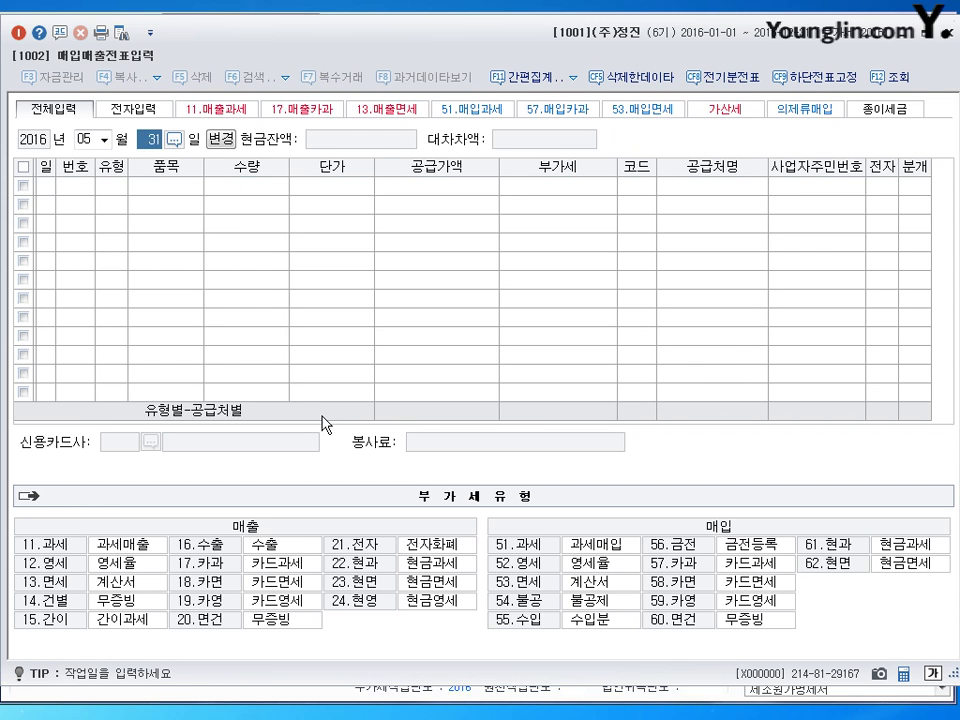
- Set the entry date to June 5 with tax-exempt purchase type 53
key(shift+Tab)
text(06)
key(Return)
text(5)
key(Return)
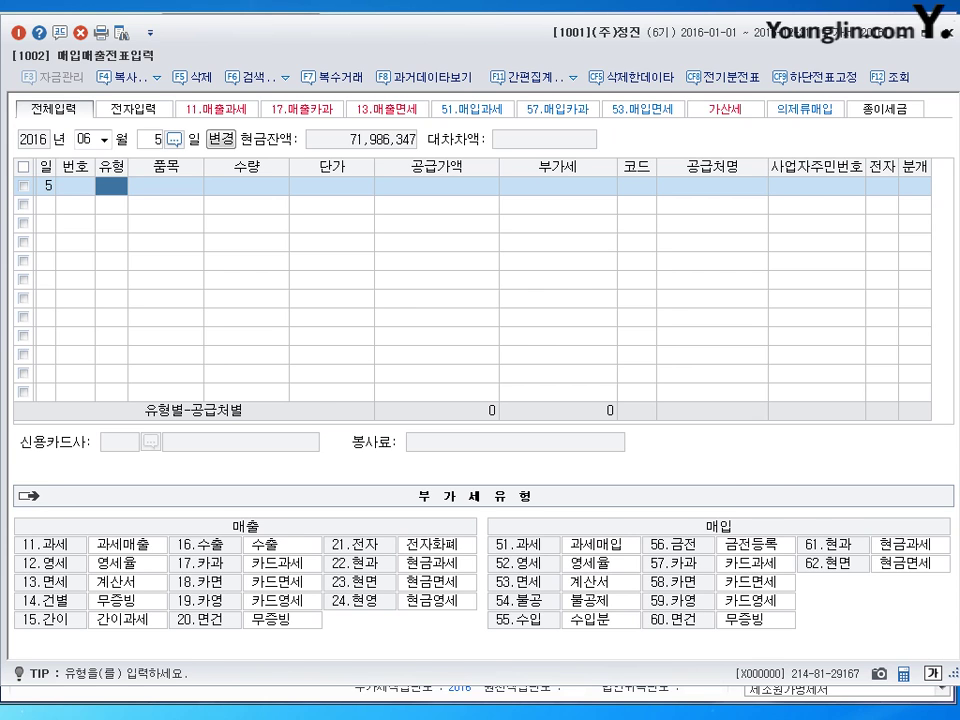
text(53)
key(Return)
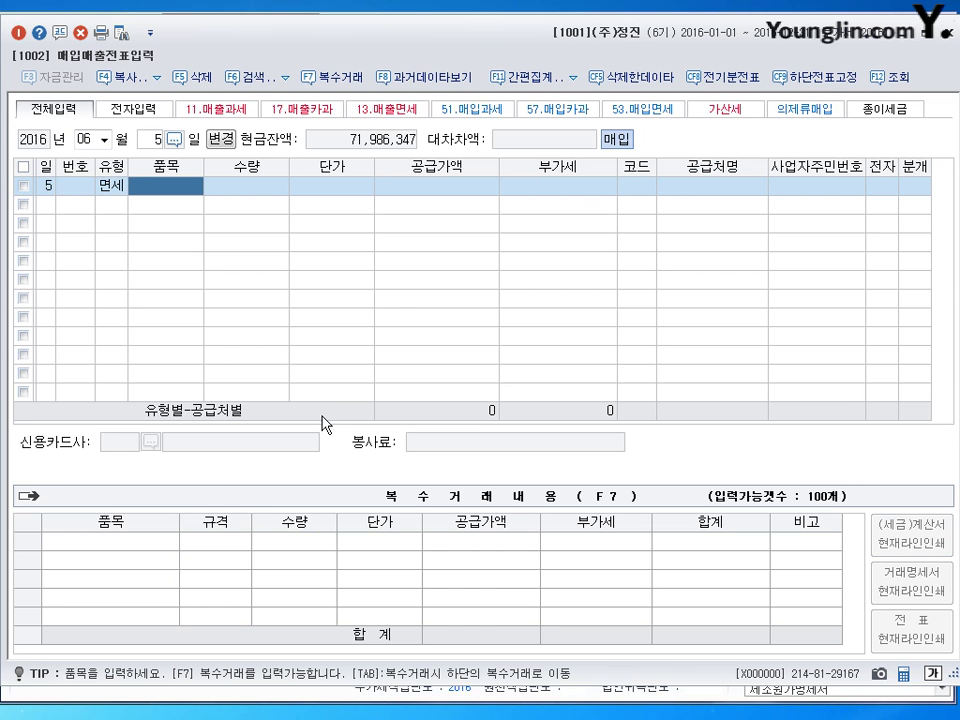
- Enter item 화환 with a 100,000 supply amount
text(호호)
key(BackSpace)
key(BackSpace)
key(Hangul)
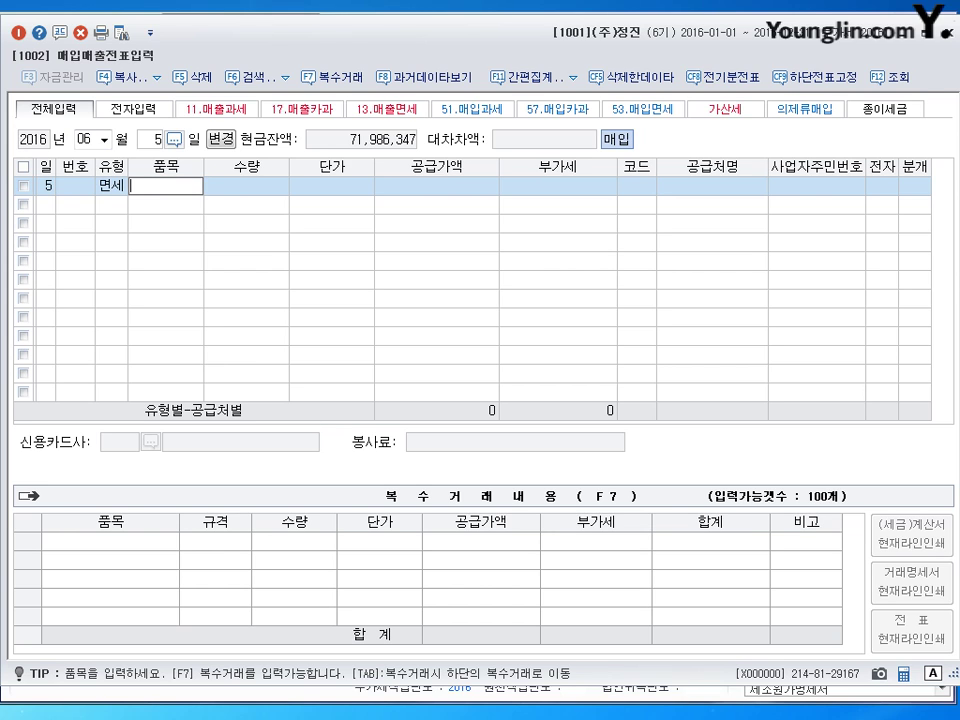
text(허)
key(BackSpace)
text(호ㅏ환)
key(Return)
key(Return)
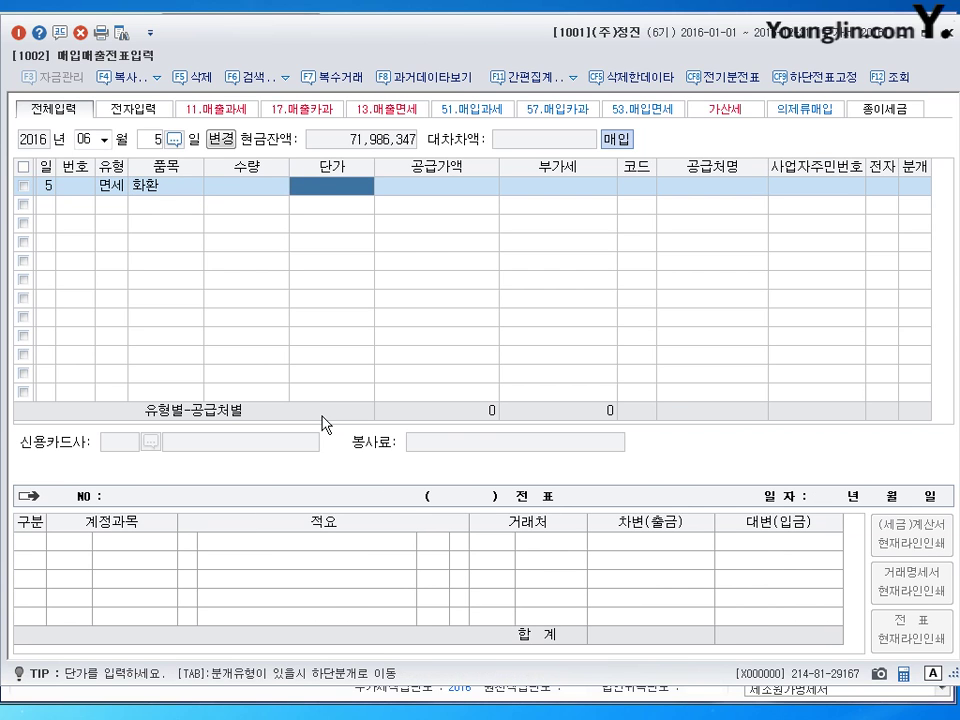
key(Return)
text(1000000)
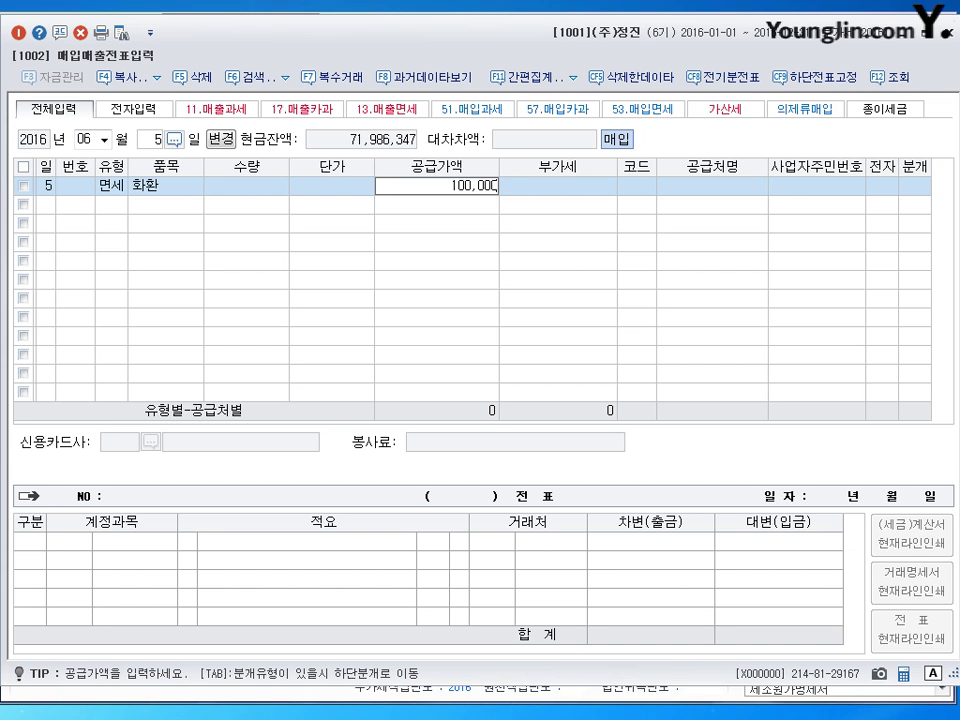
key(Return)
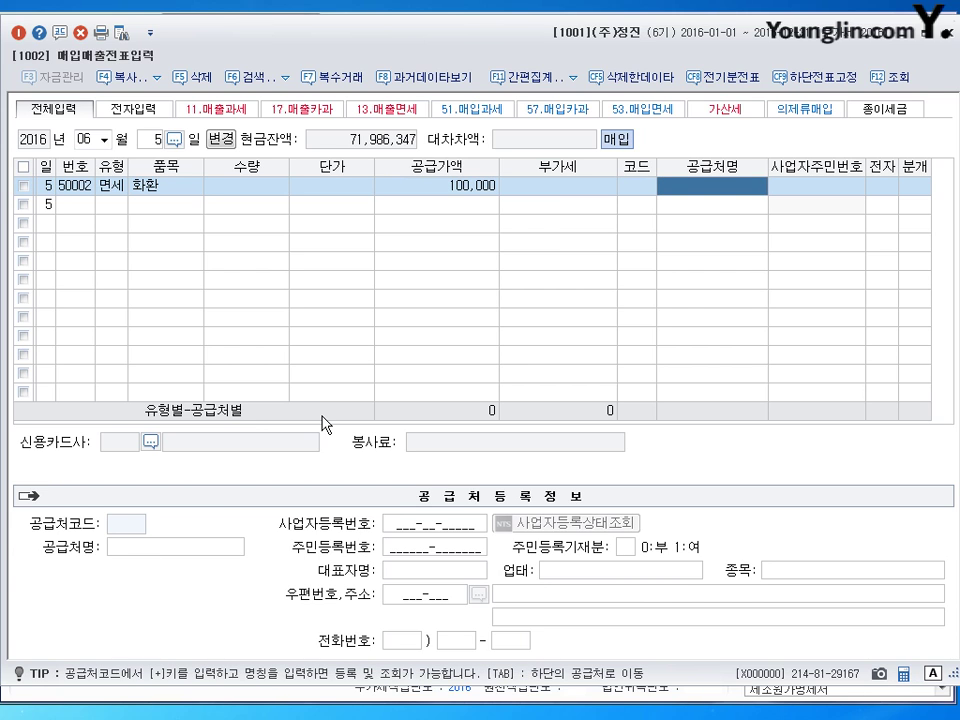
- Pick supplier 마포화원 and mark the invoice as electronic
key(Left)
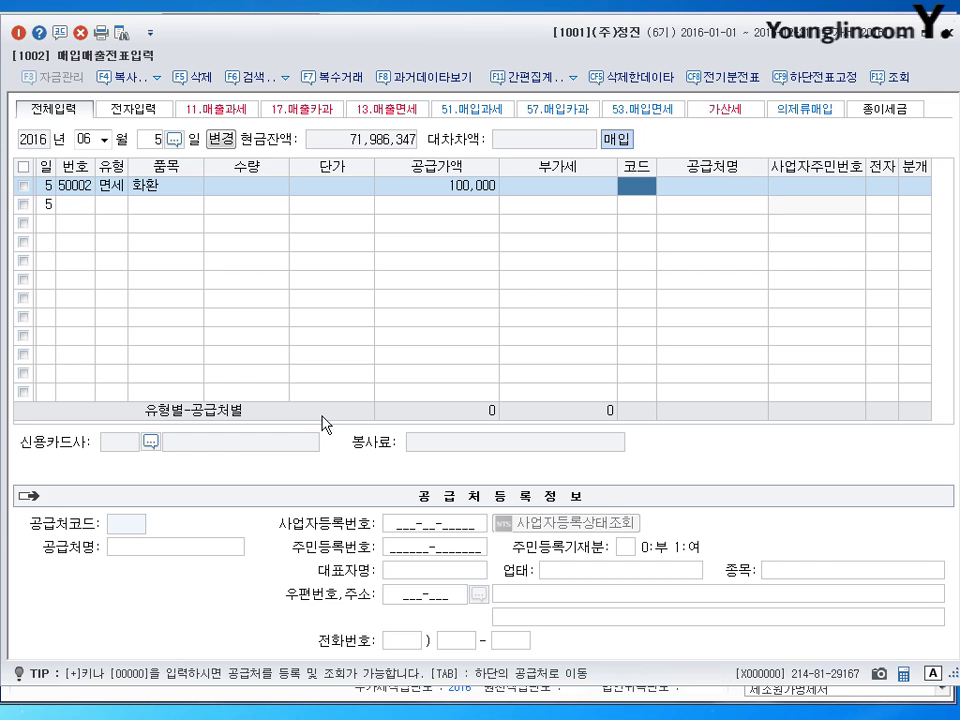
text(마포)
key(Return)
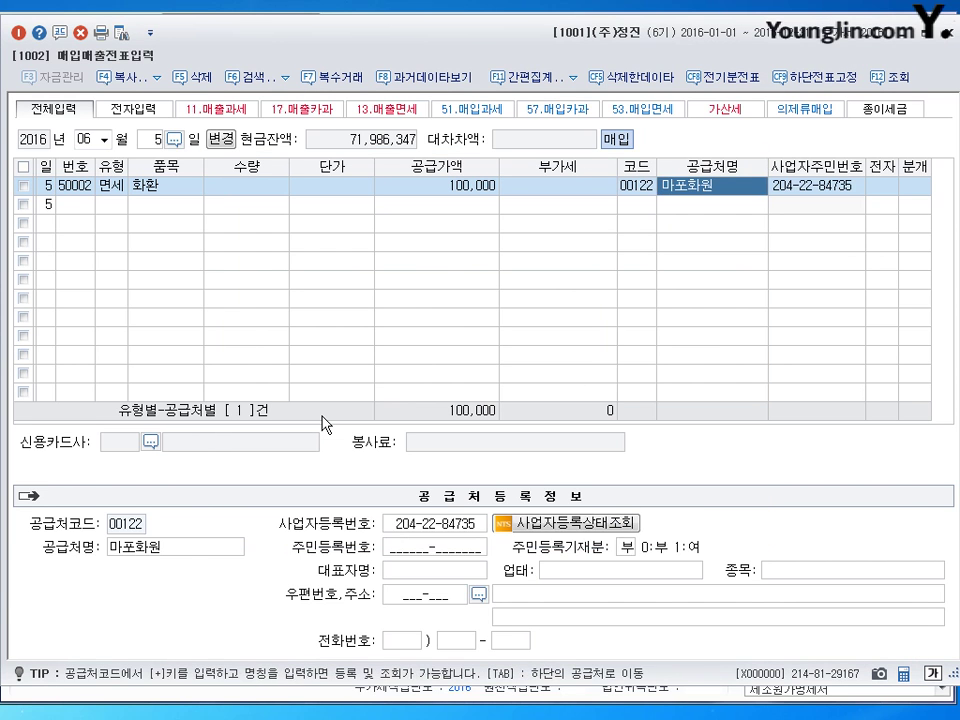
text(1)
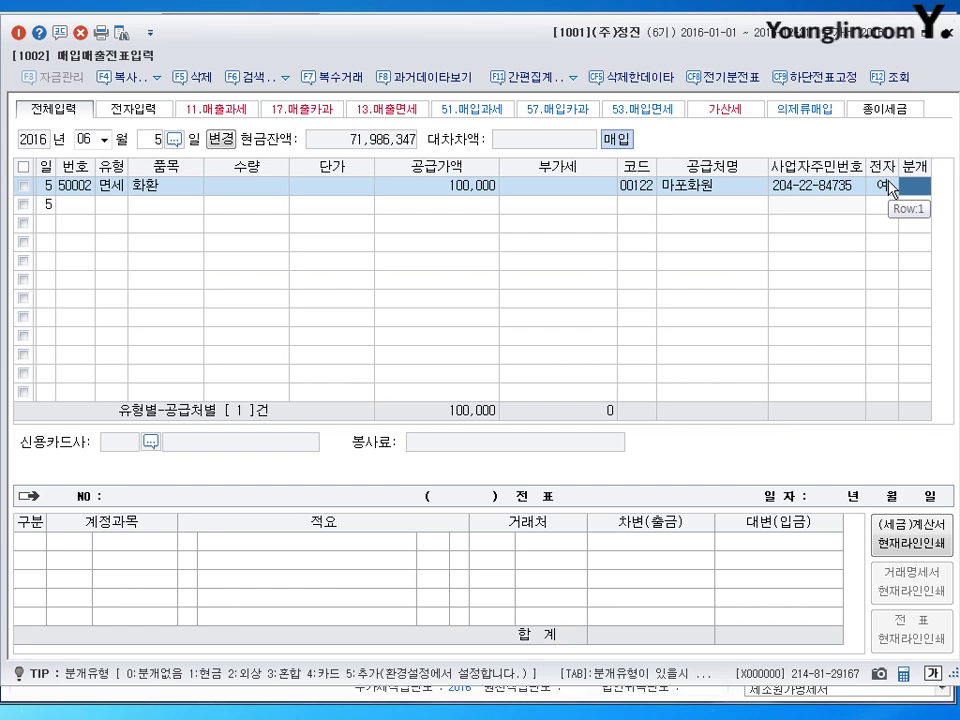
- Journalize as mixed: debit 0511 복리후생비 100,000, credit 0253 미지급금, and save
text(3)
key(Return)
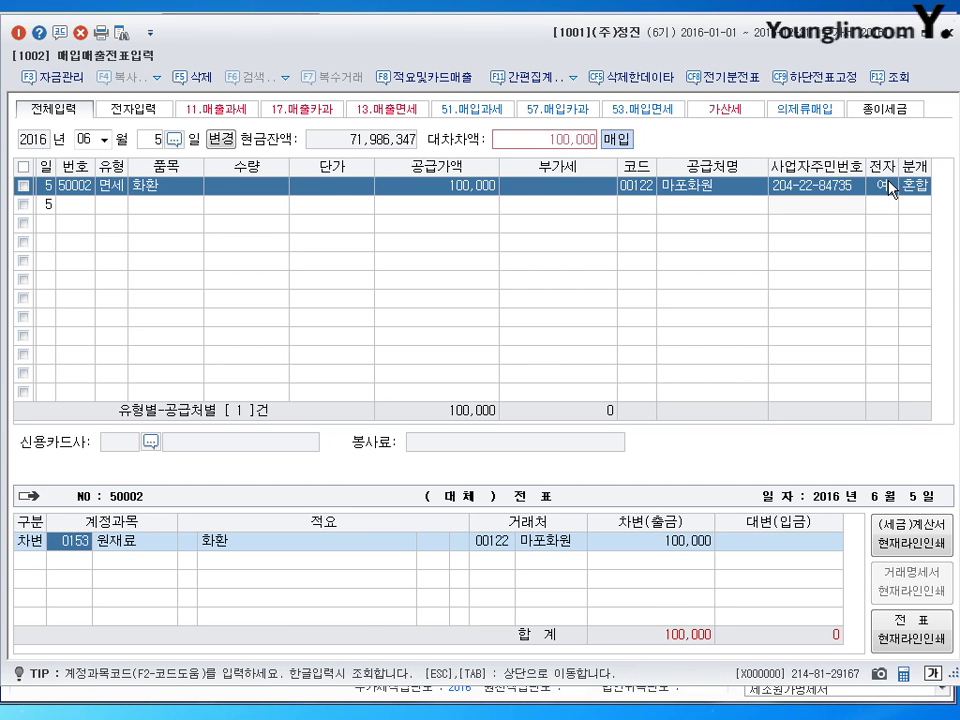
text(0511)
key(Return)
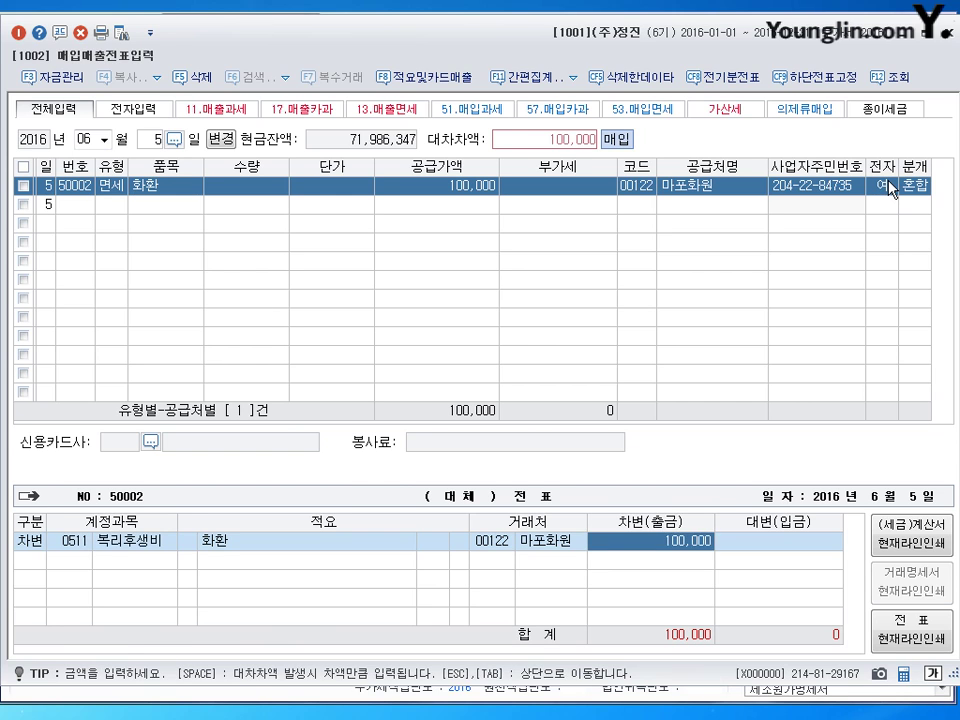
key(Return)
text(4)
key(Return)
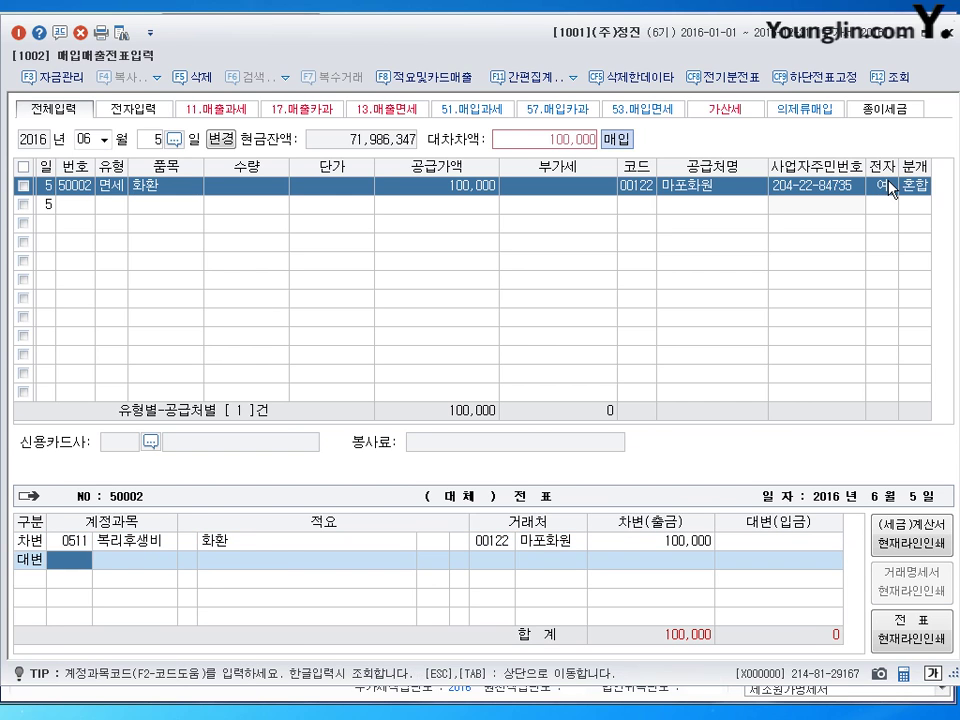
text(253)
key(Return)
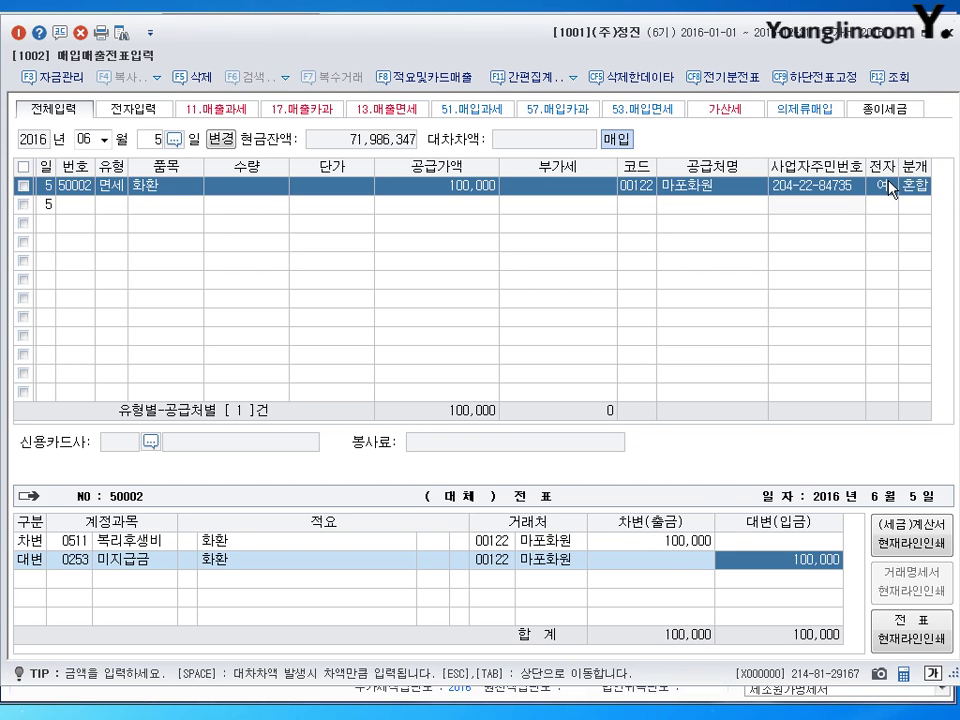
key(Return)
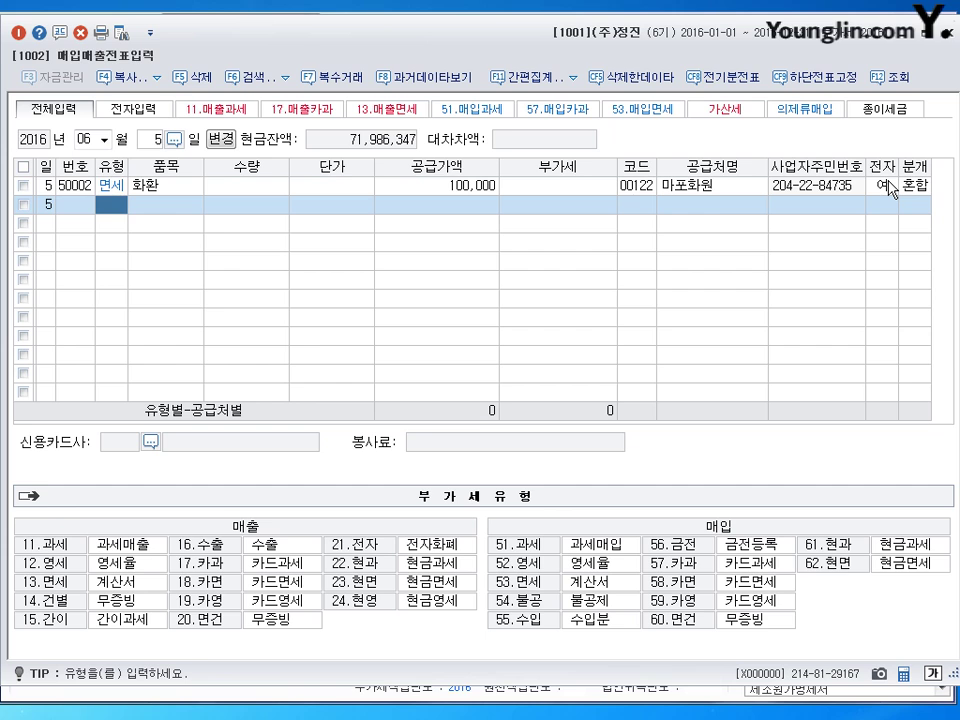
key(Escape)
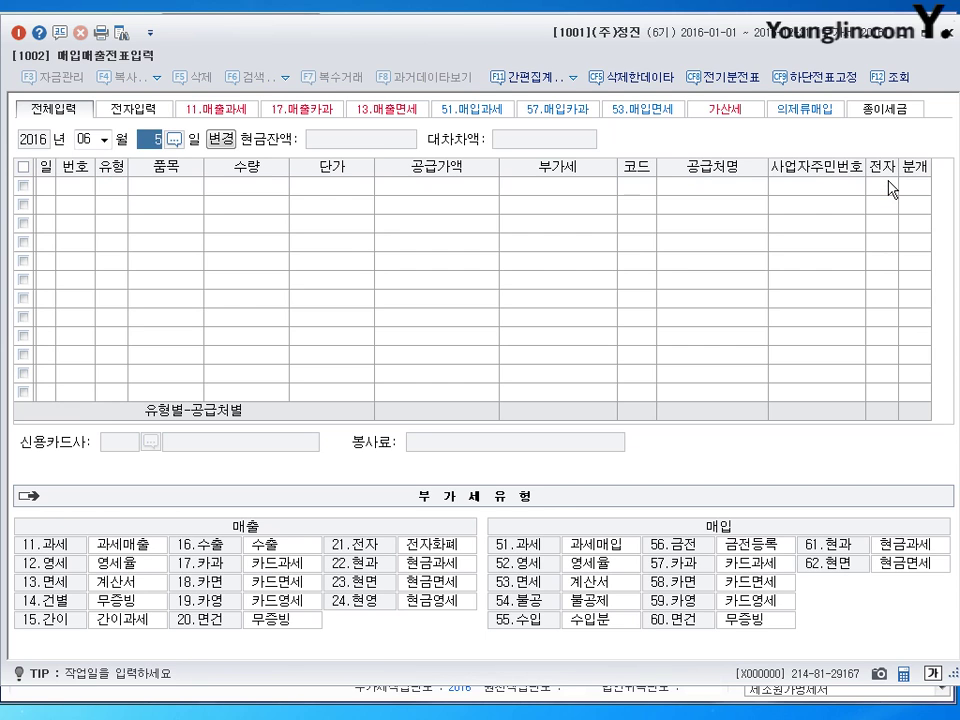
- Change the entry day to June 12
text(12)
key(Return)
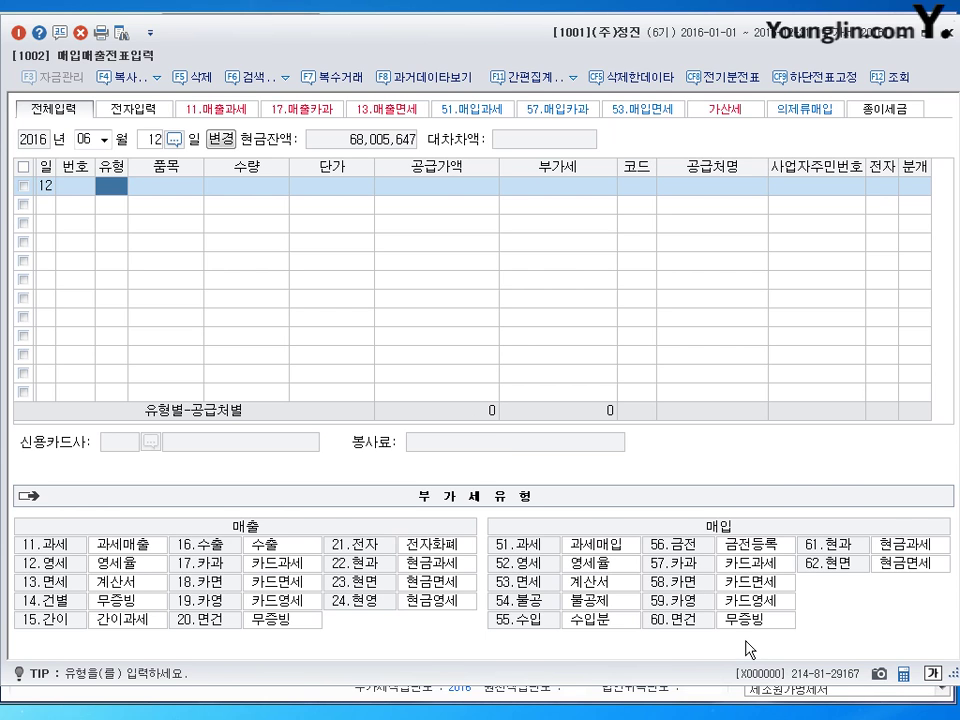
- Enter a card tax-exempt purchase (58) of 한우갈비세트, 8,000,000, from 성도농산
text(58)
key(Return)
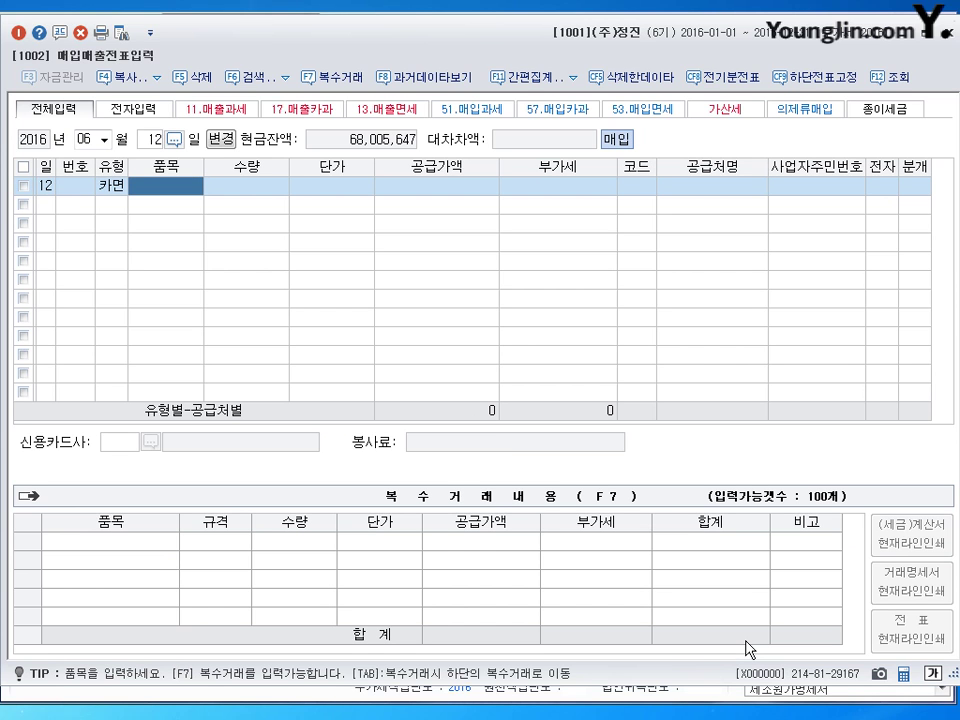
text(한우갈비세ㅌ)
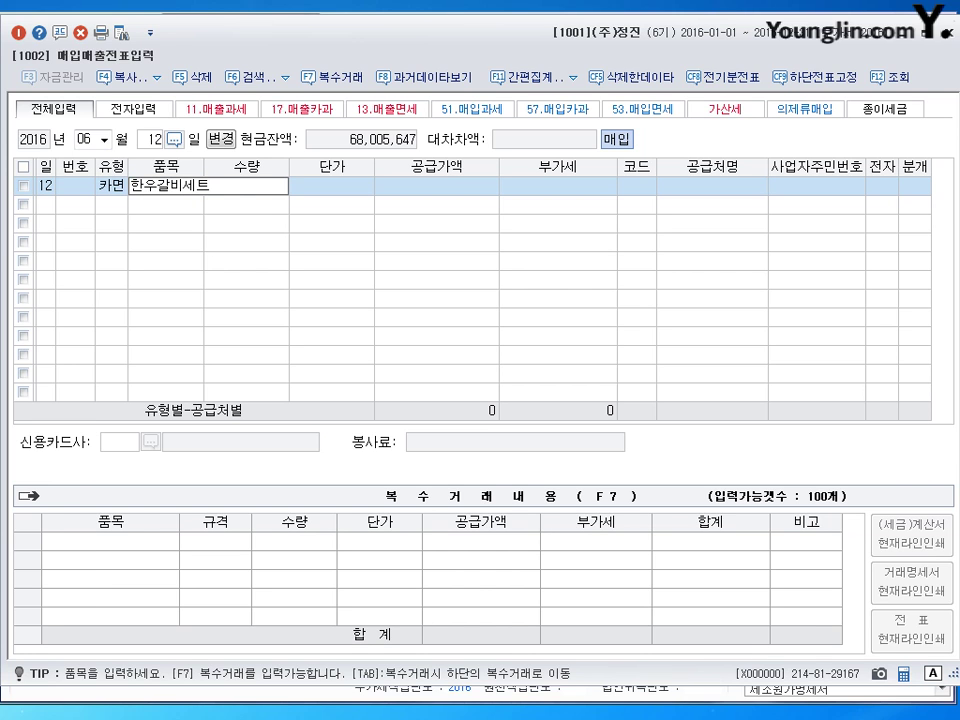
key(Return)
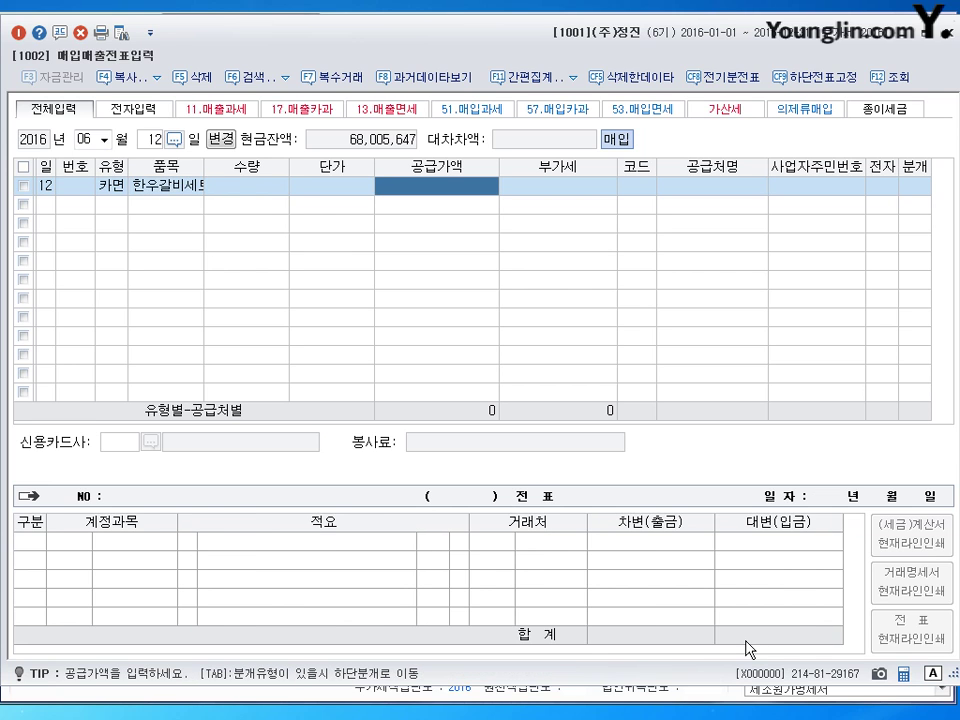
text(8000000)
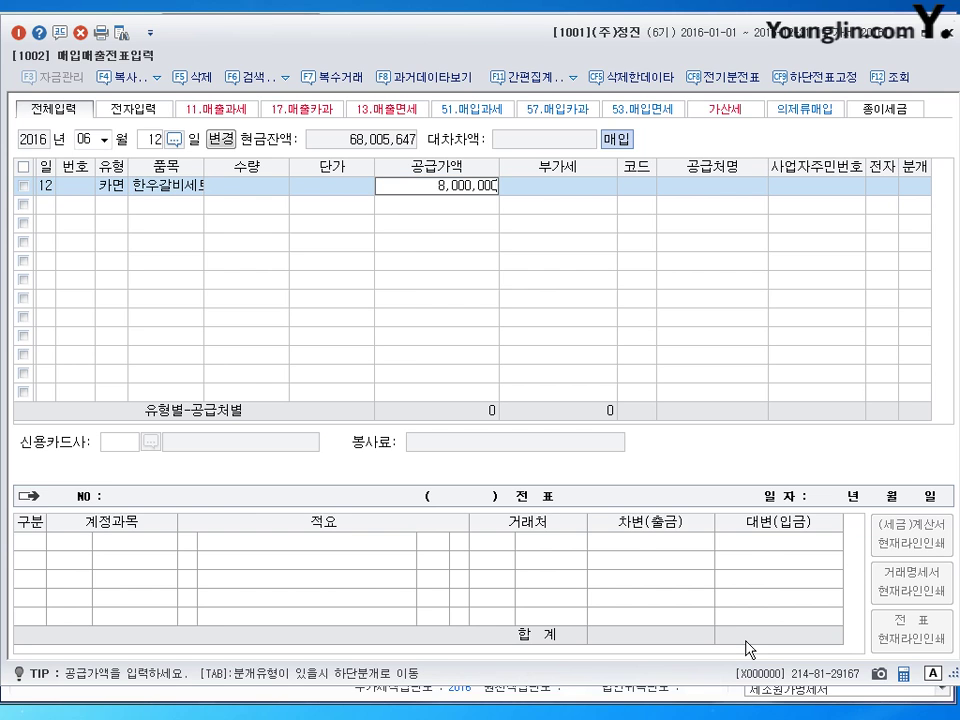
key(Return)
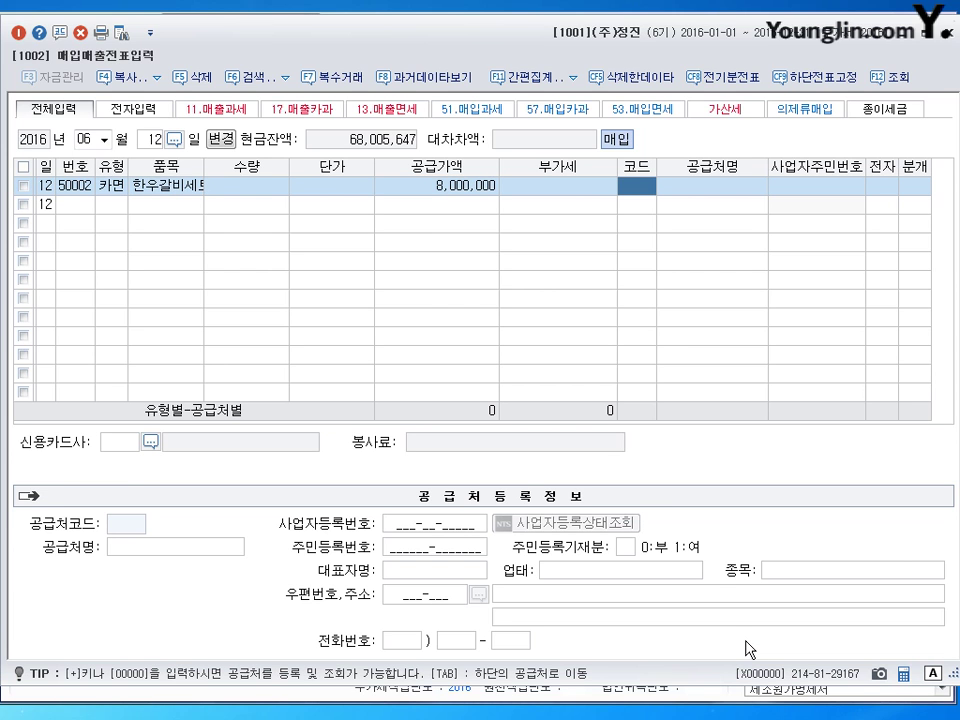
text(성도)
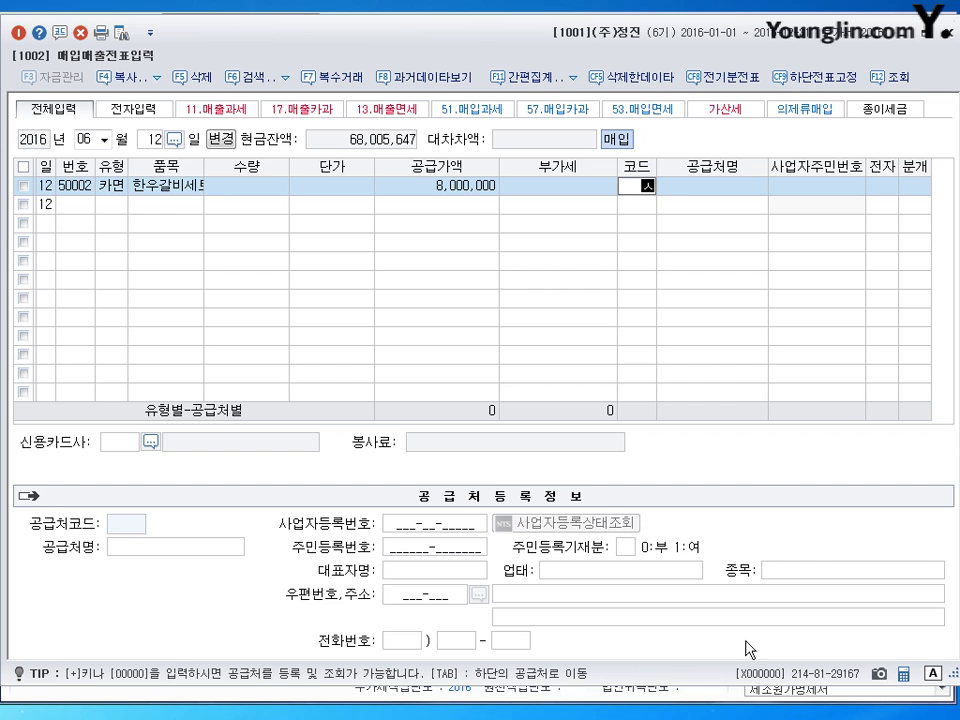
key(Return)
key(Return)
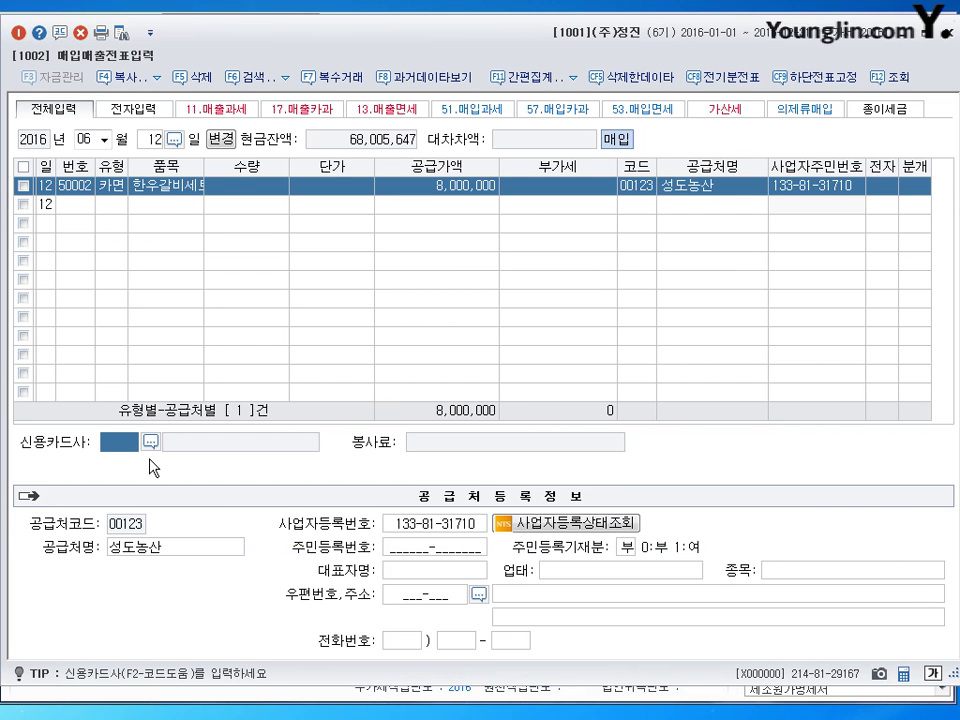
- Choose 비씨카드(법인카드), journalize as card with debit 0813 접대비, and save
key(F2)
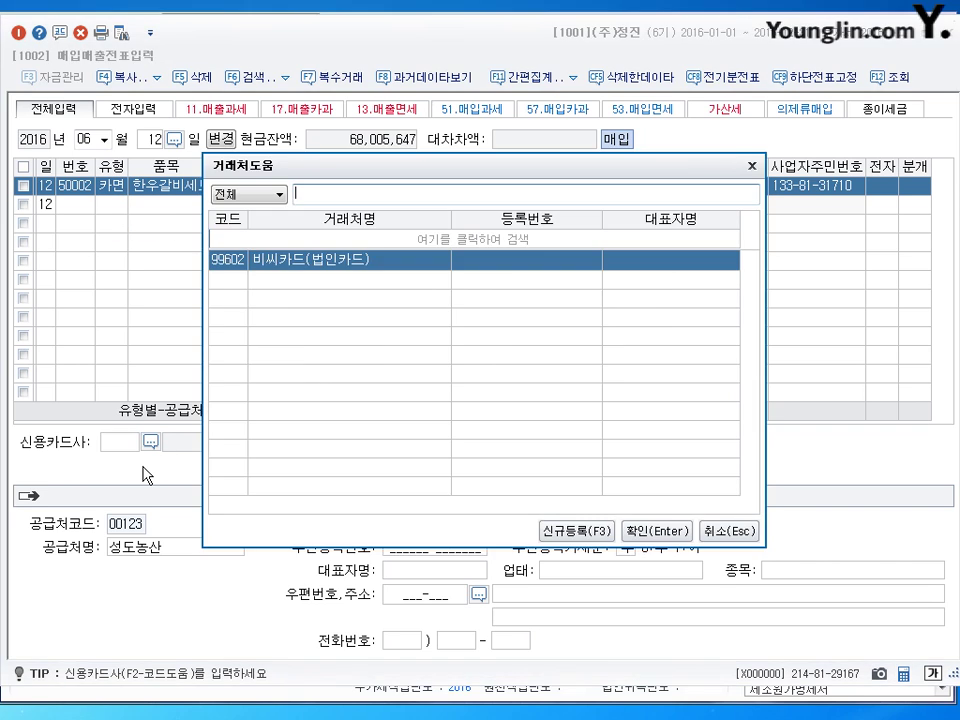
key(Return)
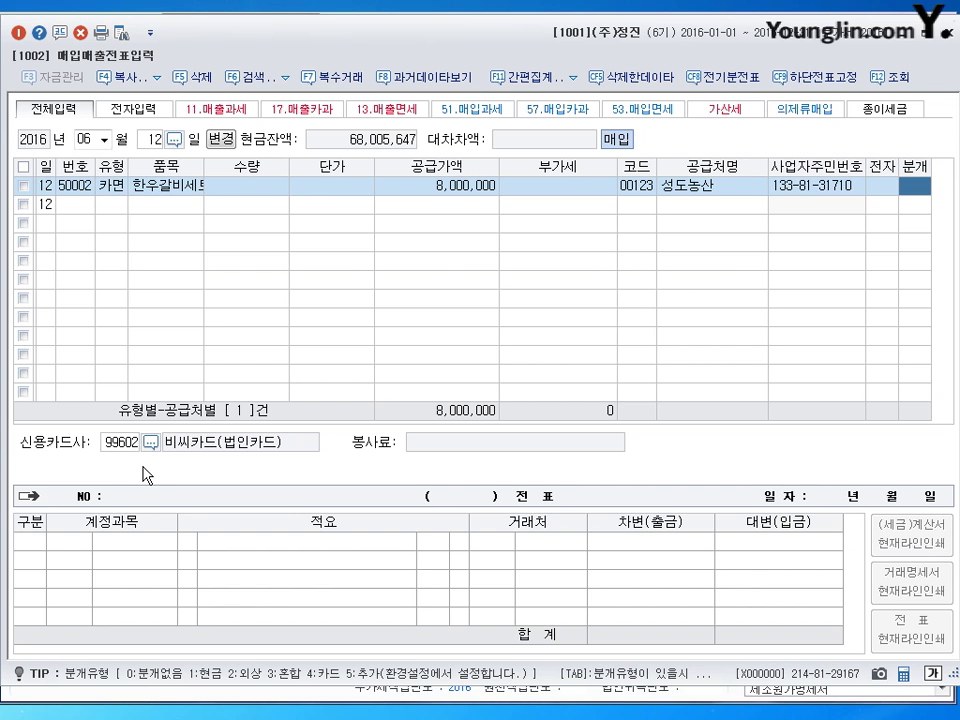
text(4)
key(Return)
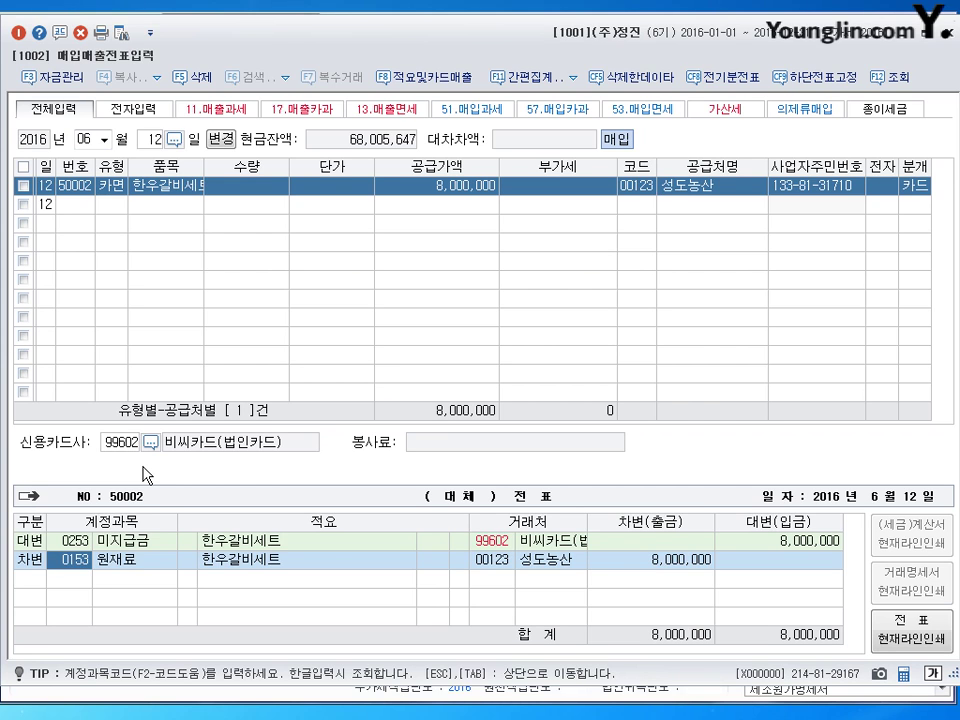
text(0813)
key(Return)
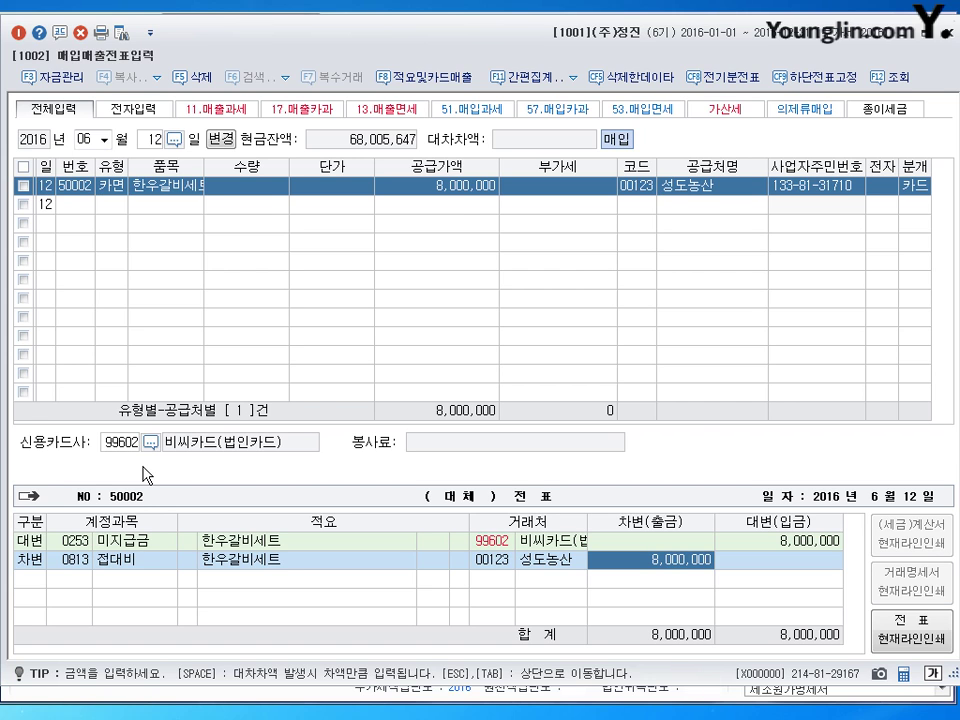
key(Return)
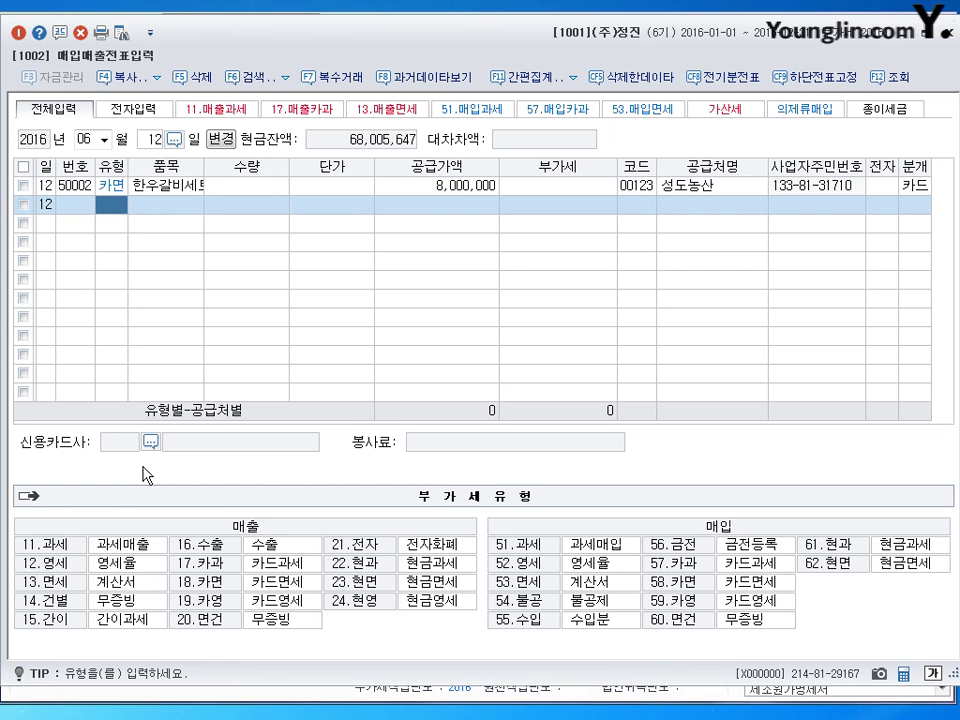
- Leave the saved June 12 voucher and return to the day field
key(Escape)
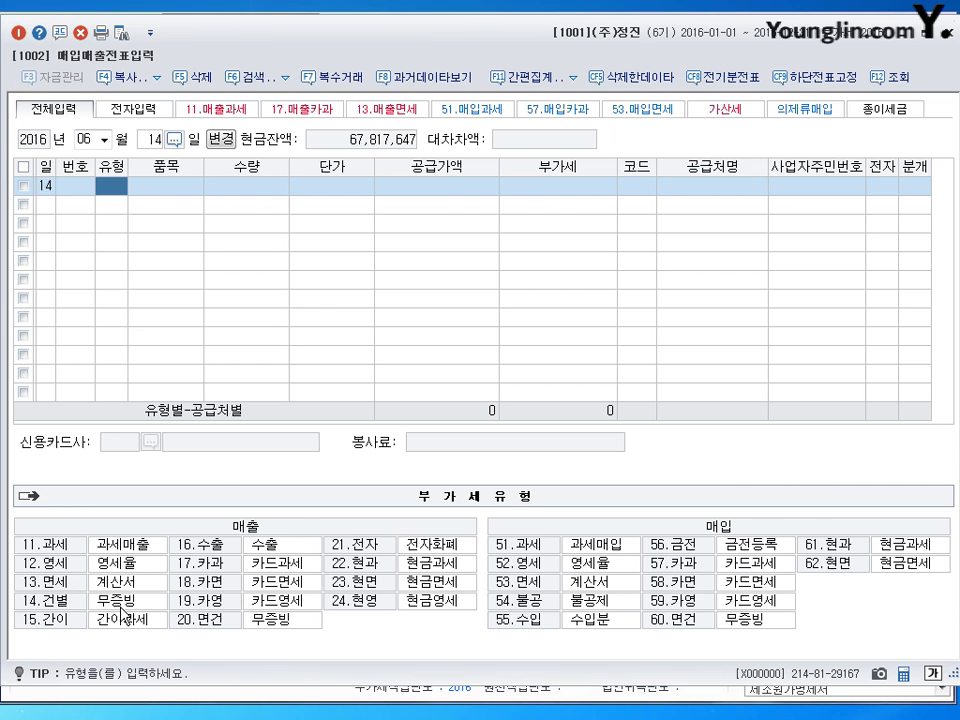
- Enter a 건별 sale of 제품 totalling 132,000 (120,000 + 12,000 VAT) to the 나대 customer, settled in cash
click(121, 606)
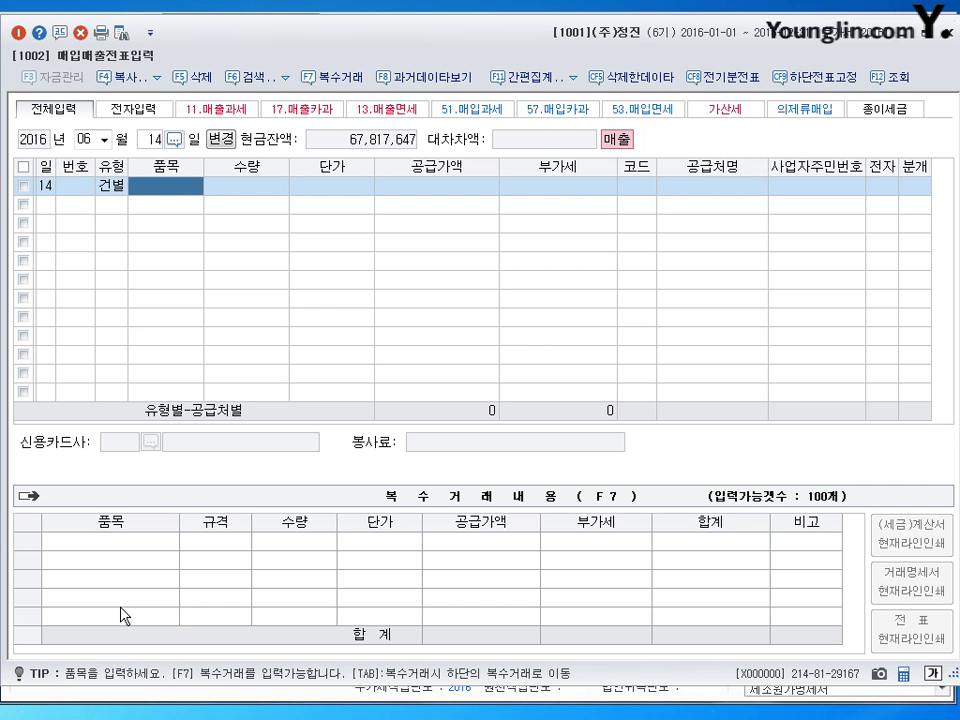
text(제품)
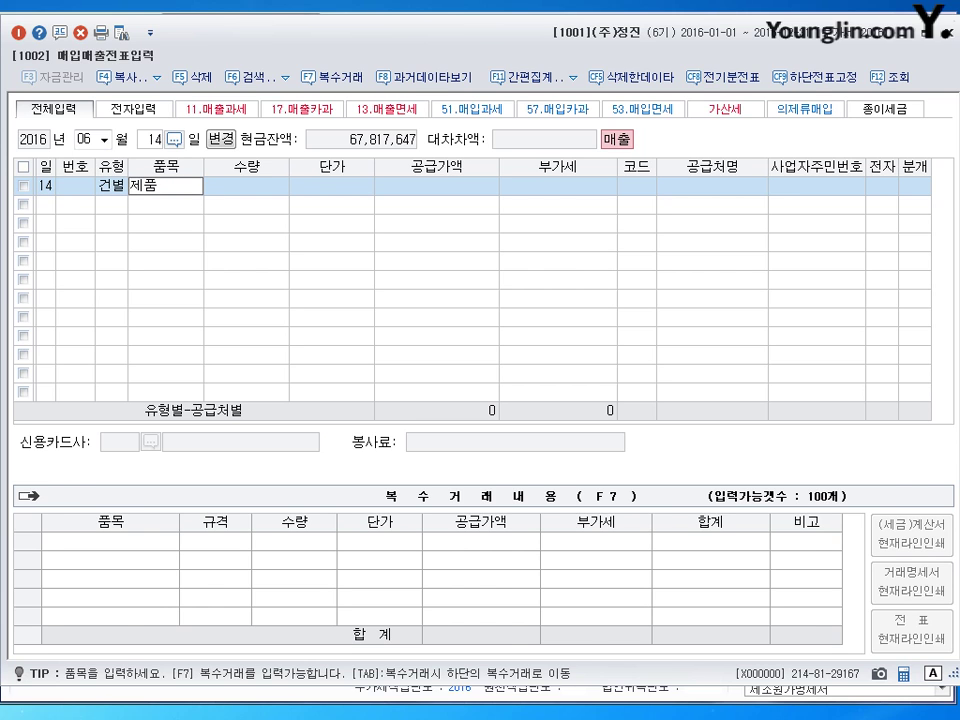
key(Return)
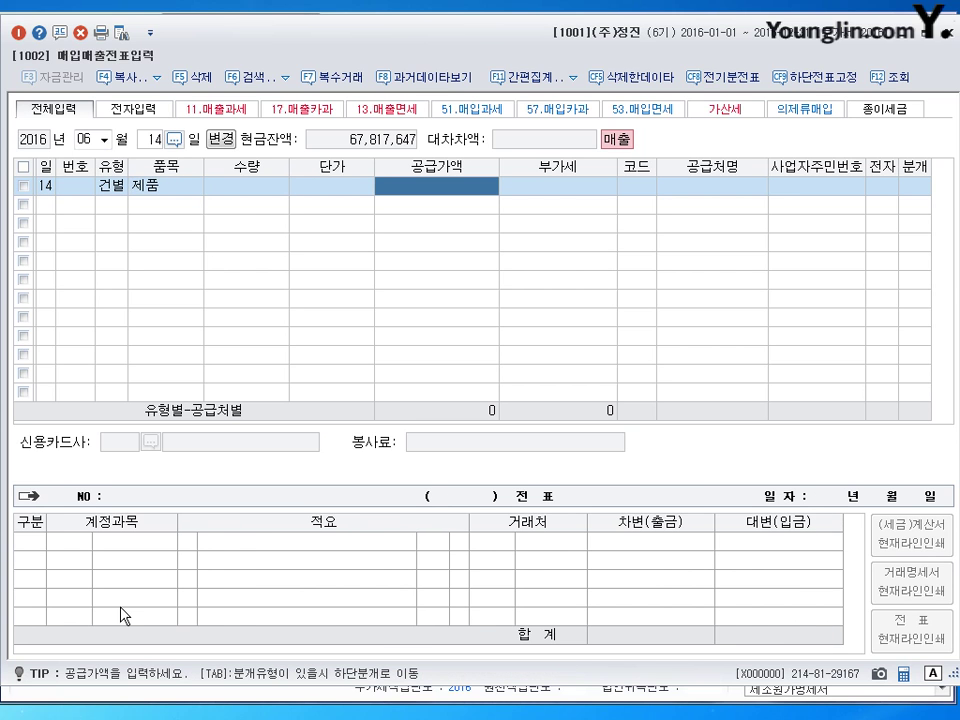
text(1320000)
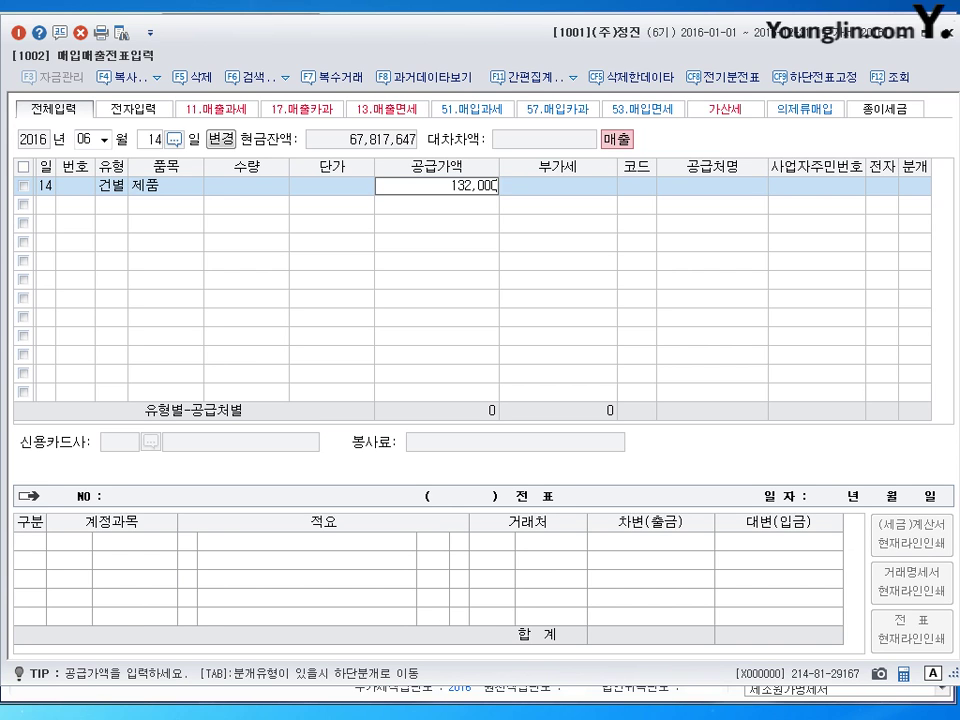
key(Return)
key(Return)
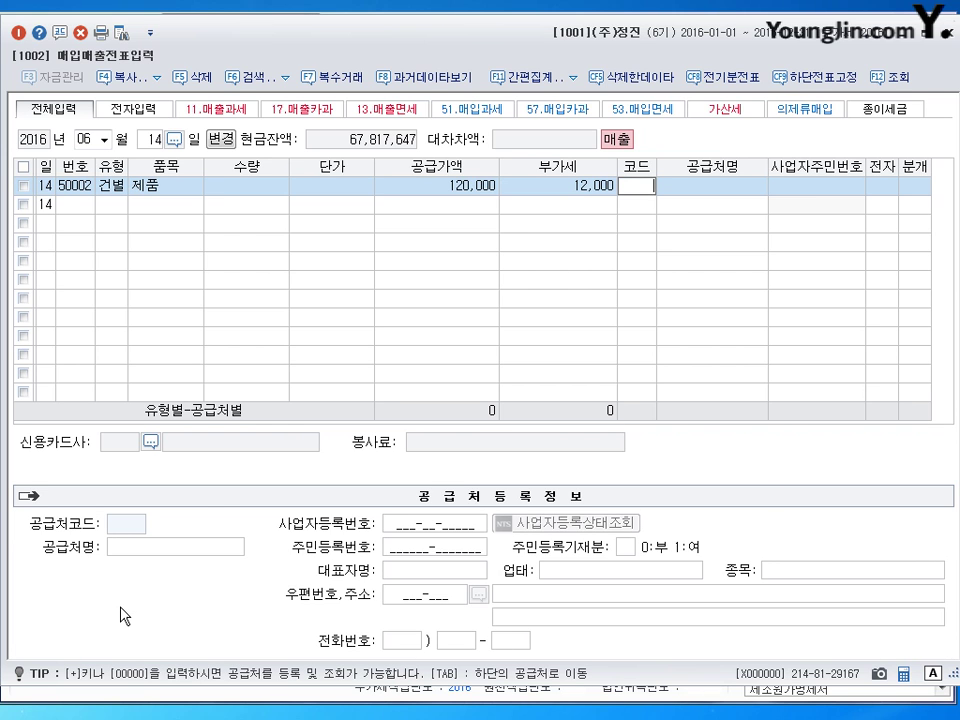
text(나대)
key(Return)
key(Return)
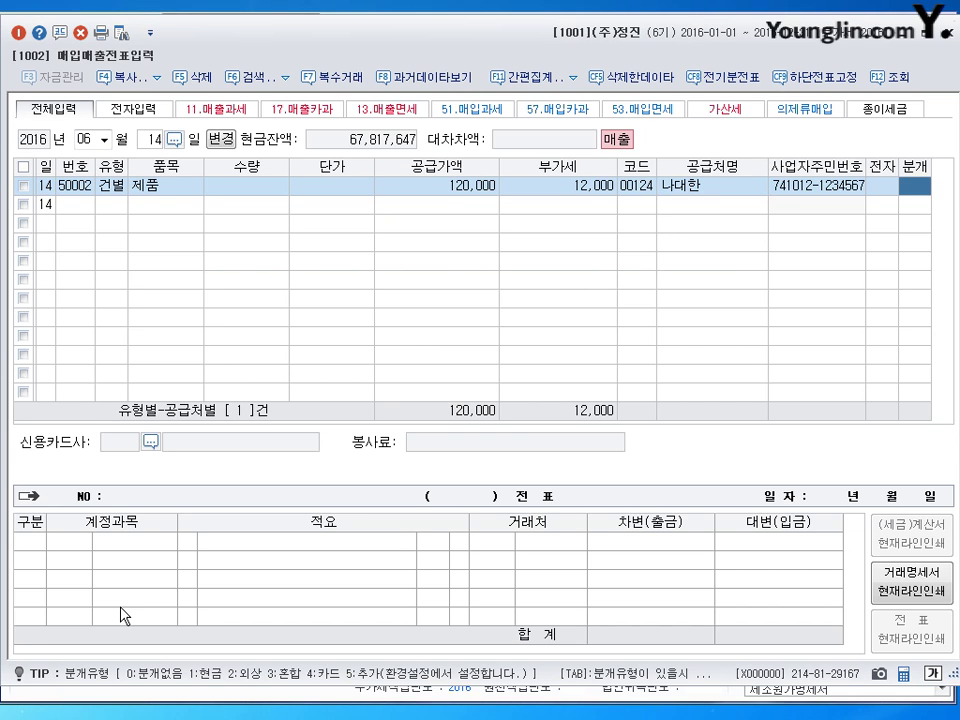
text(1)
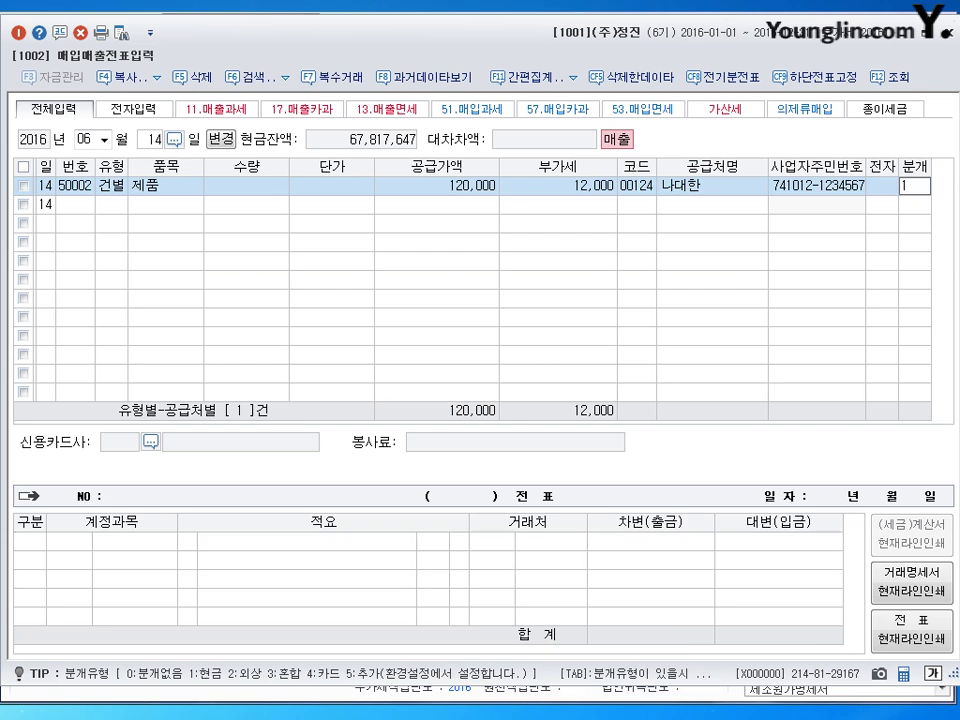
key(Return)
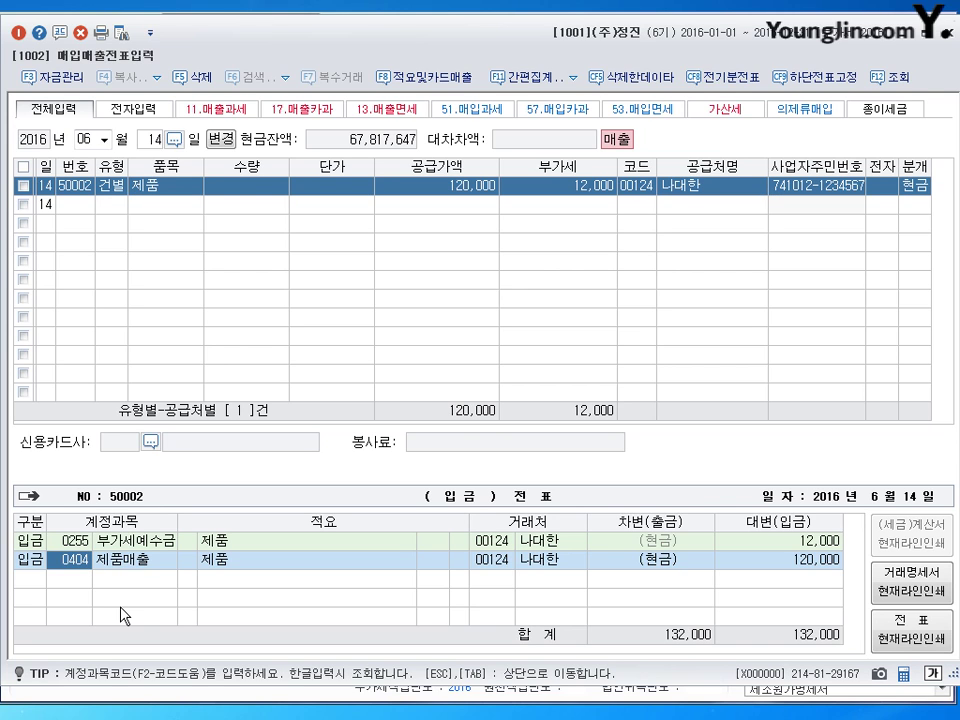
click(918, 193)
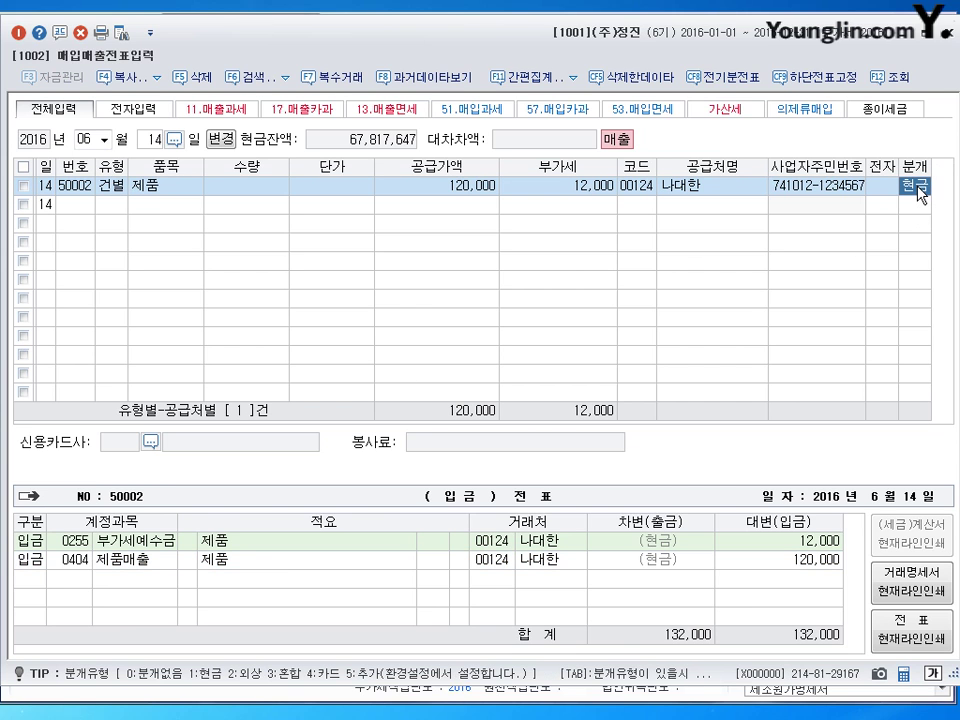
key(Return)
key(Return)
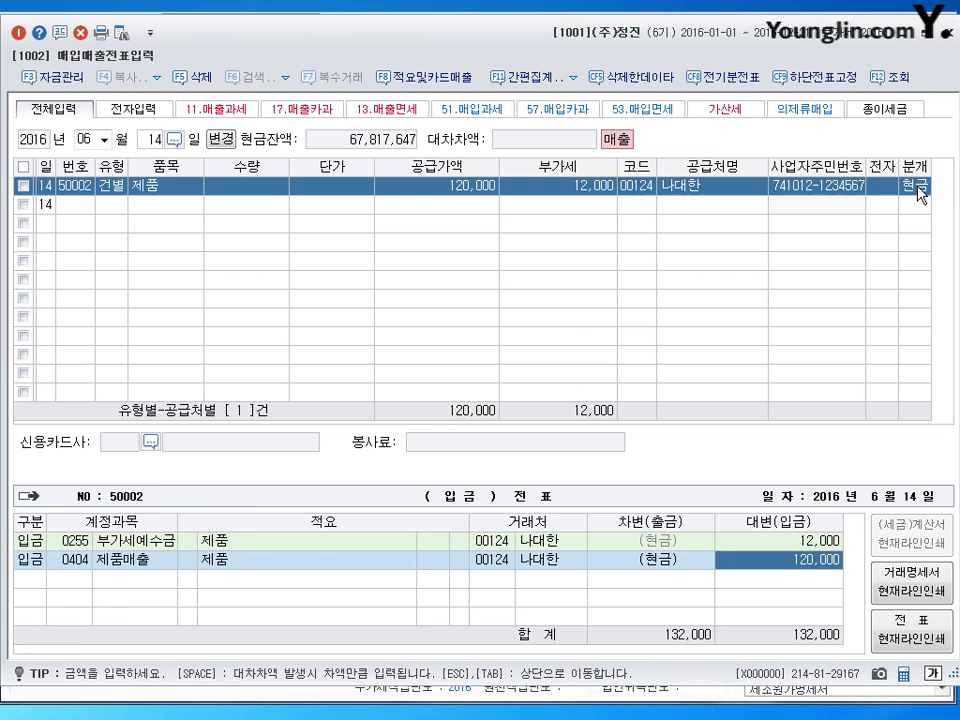
key(Return)
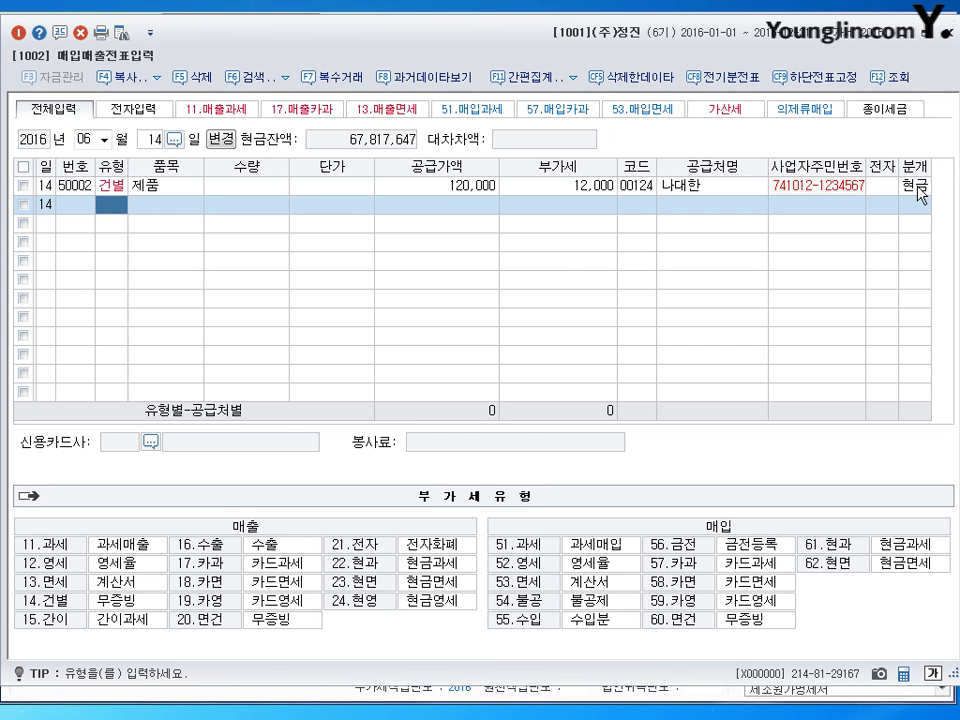
- Switch to general voucher entry and load the June 7 vouchers
key(Escape)
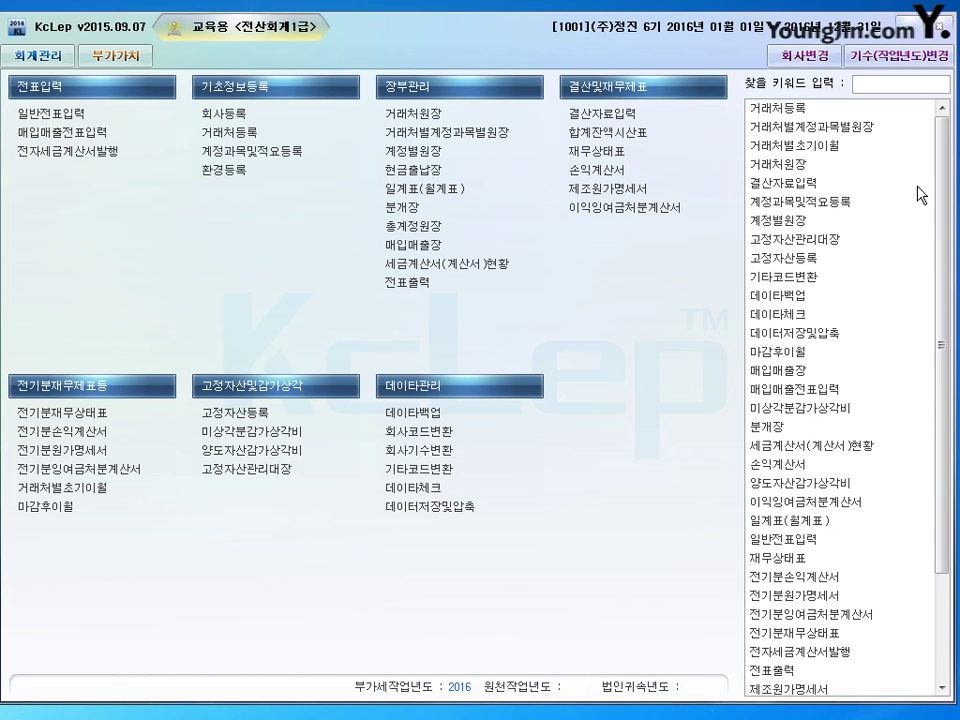
click(78, 117)
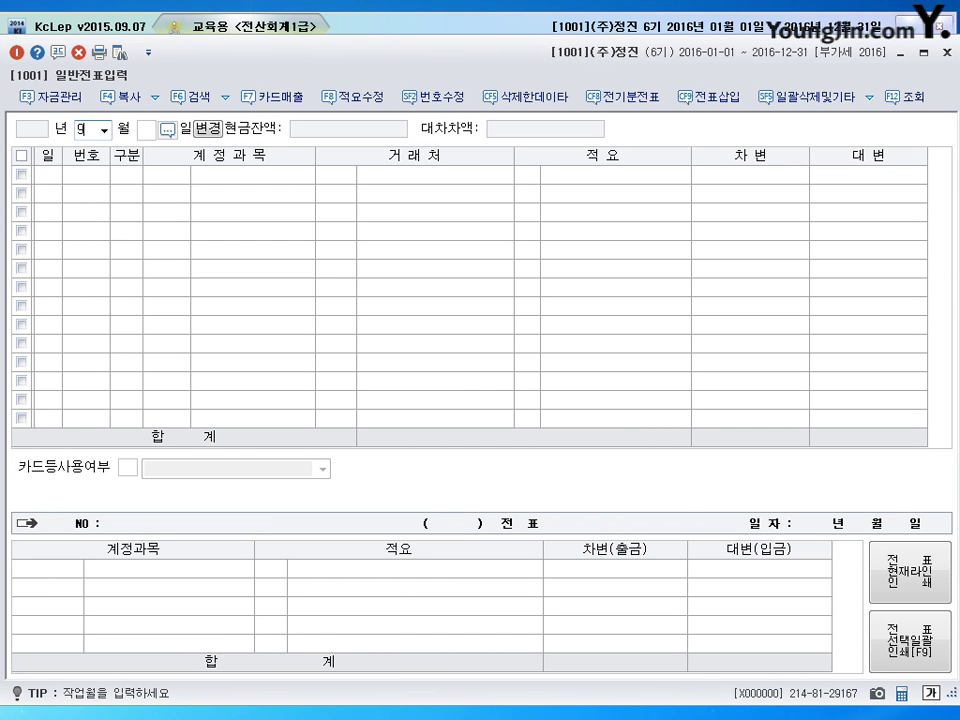
text(06)
key(Return)
text(7)
key(Return)
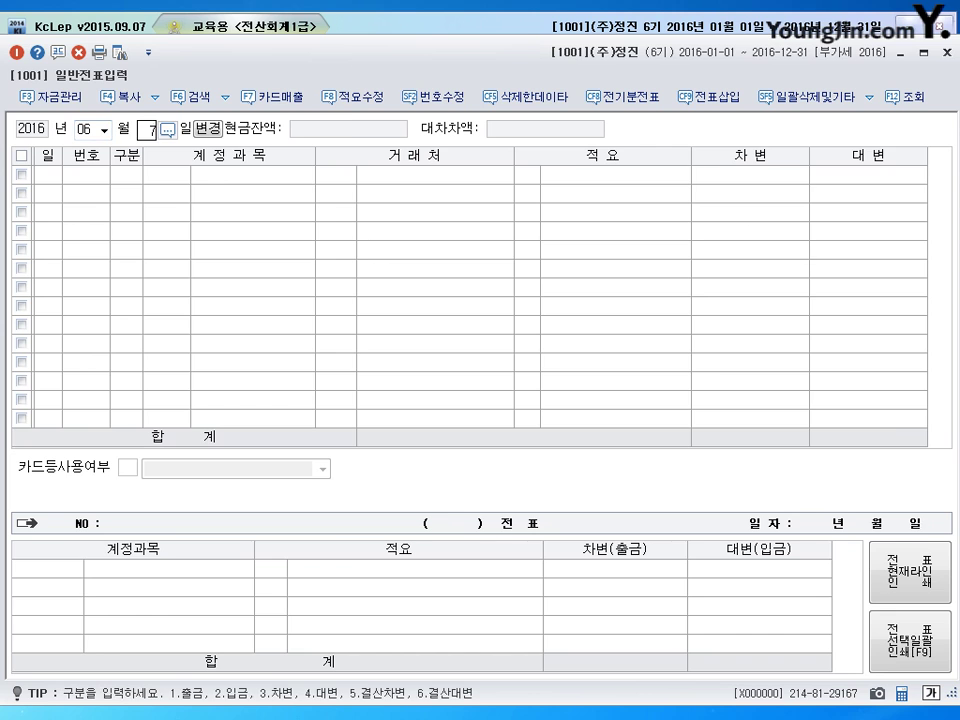
- Recode the 100,000 freight payment line to 0153 원재료, then move to June 10
key(Up)
key(Return)
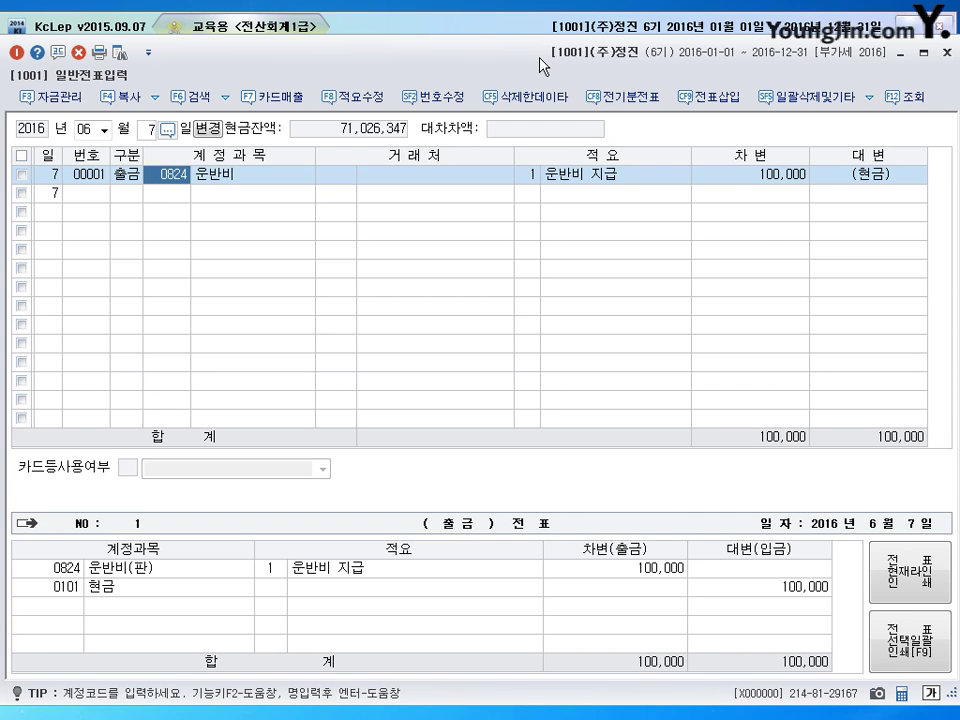
text(0153)
key(Return)
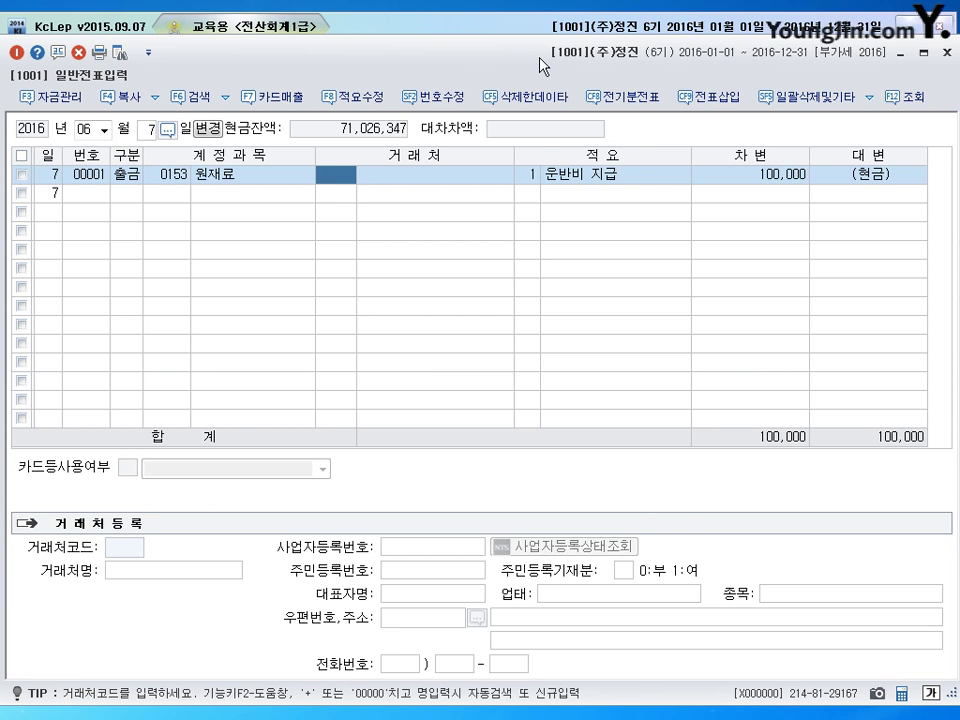
key(Return)
key(Return)
key(Return)
key(Return)
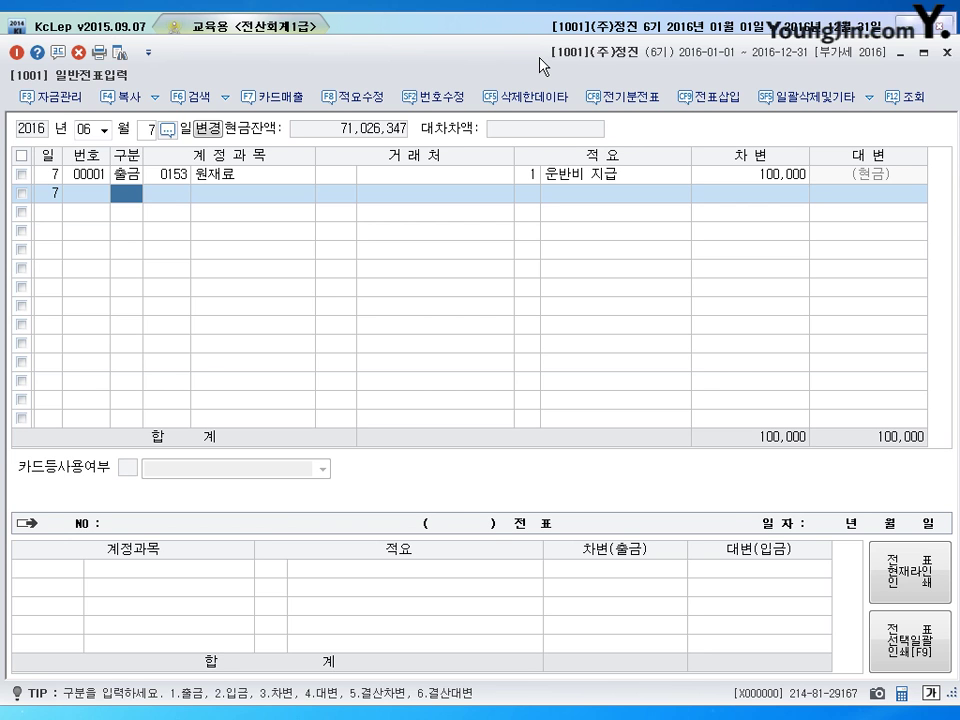
key(Escape)
text(10)
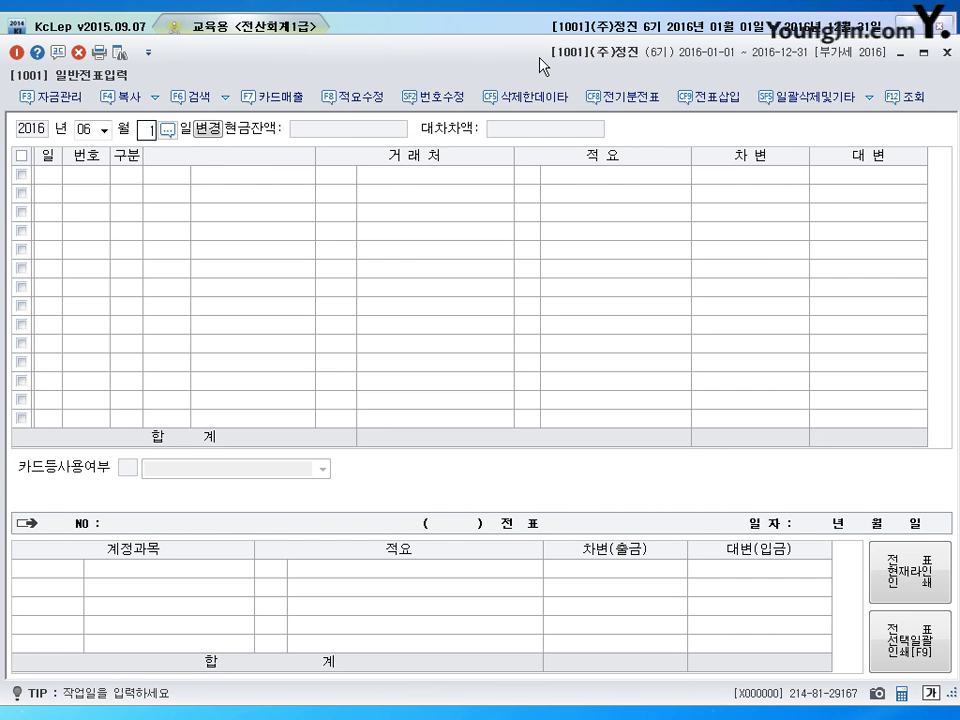
key(Return)
- Reduce the June 10 pension line's 0817 debit to 600,000
key(Up)
key(Up)
key(Return)
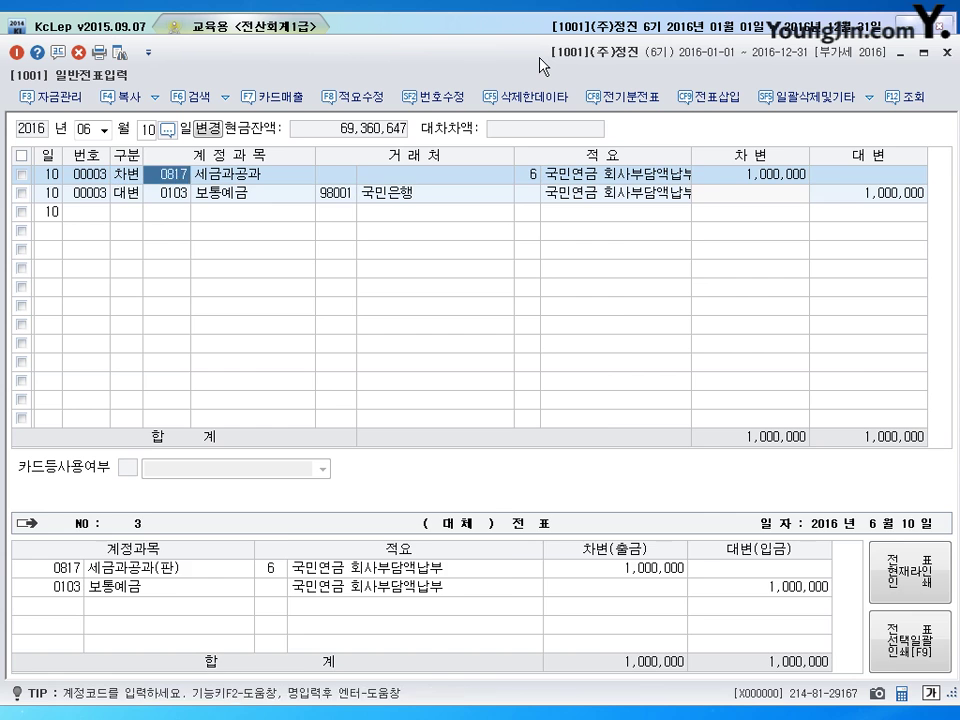
key(Return)
key(Return)
key(Return)
key(Return)
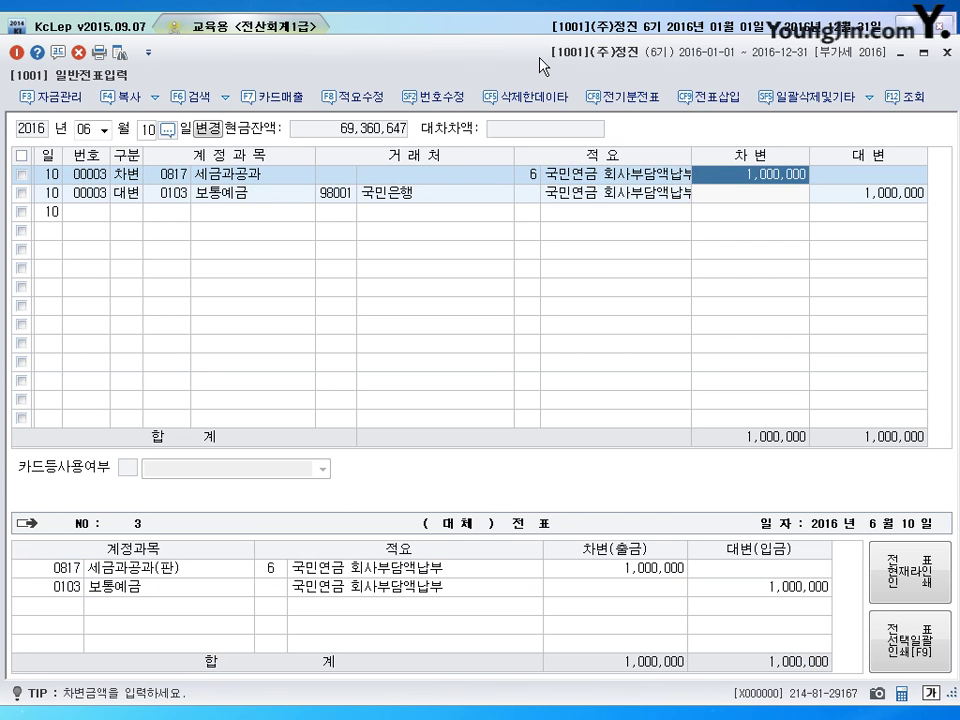
key(Left)
key(Left)
key(Left)
key(Left)
key(Left)
key(Left)
key(Left)
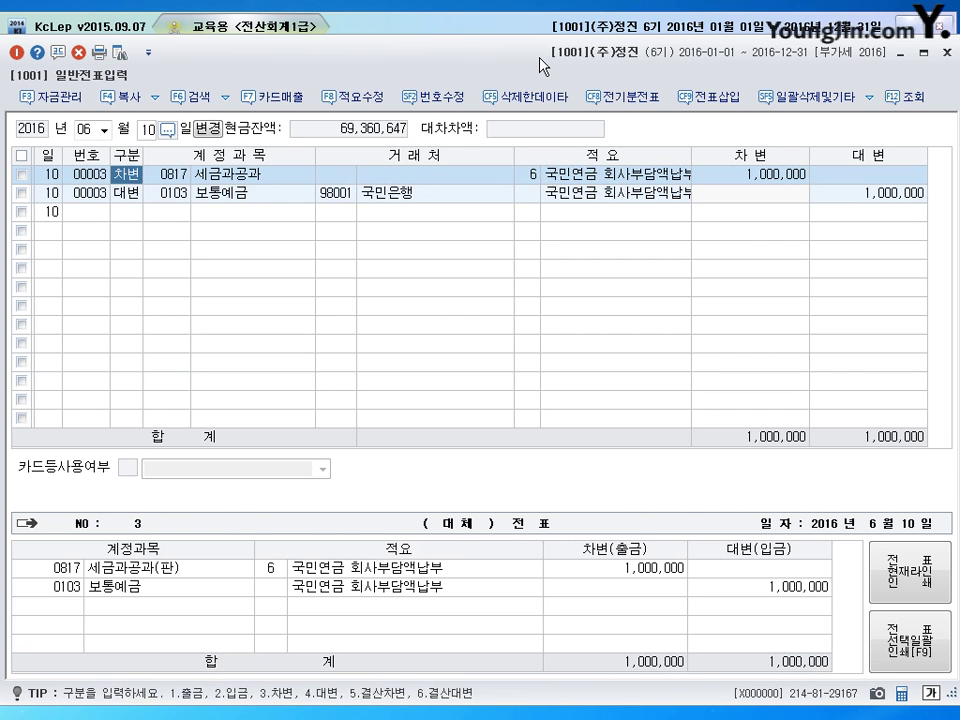
key(Left)
key(Left)
key(Right)
key(Right)
key(Right)
key(Right)
key(Right)
key(Right)
key(Right)
key(Right)
key(Right)
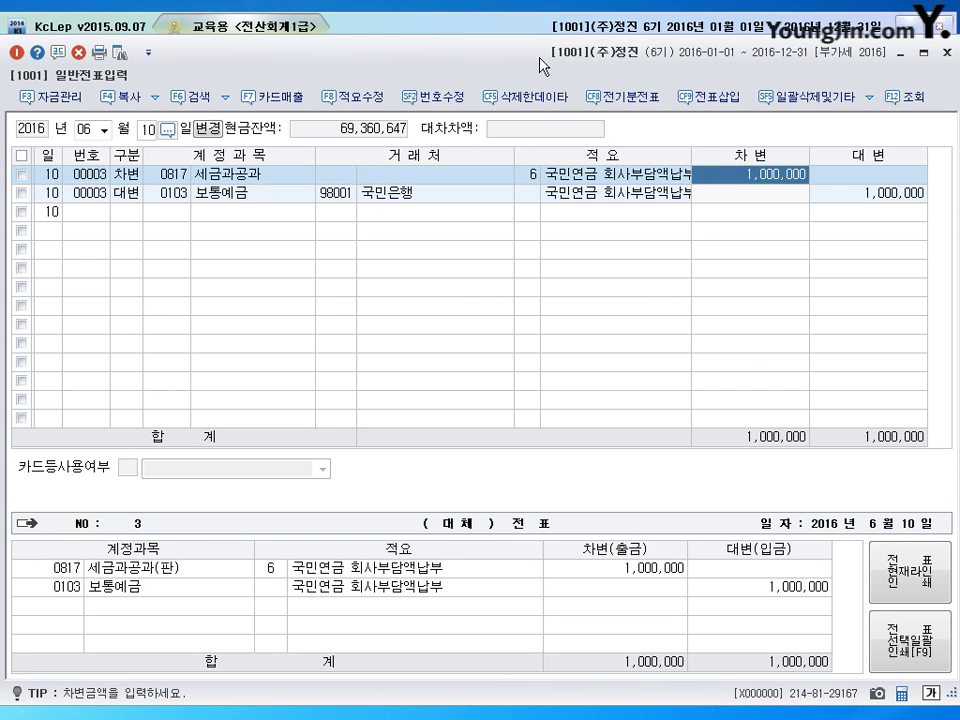
text(600000)
key(Return)
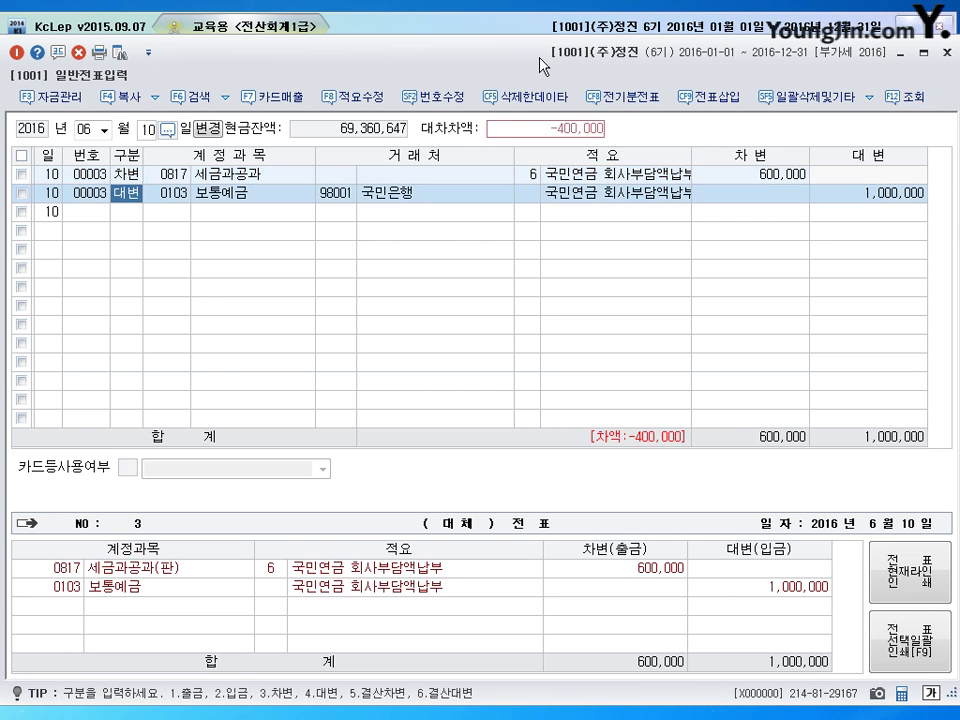
- Insert a 400,000 debit line under 0517 세금과공과 and close general voucher entry
click(718, 98)
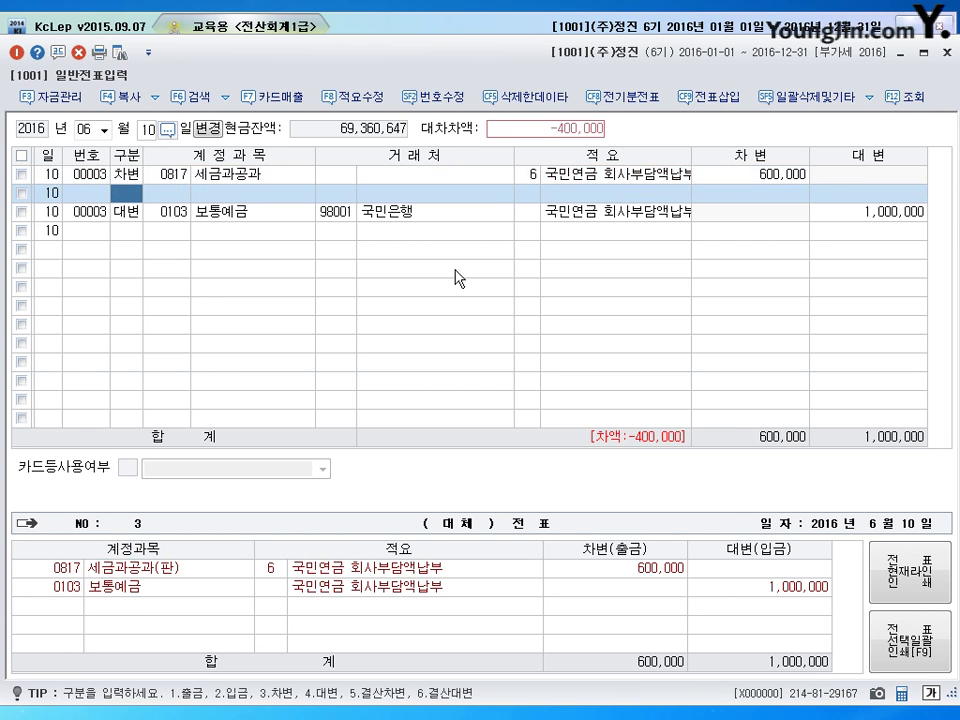
text(517)
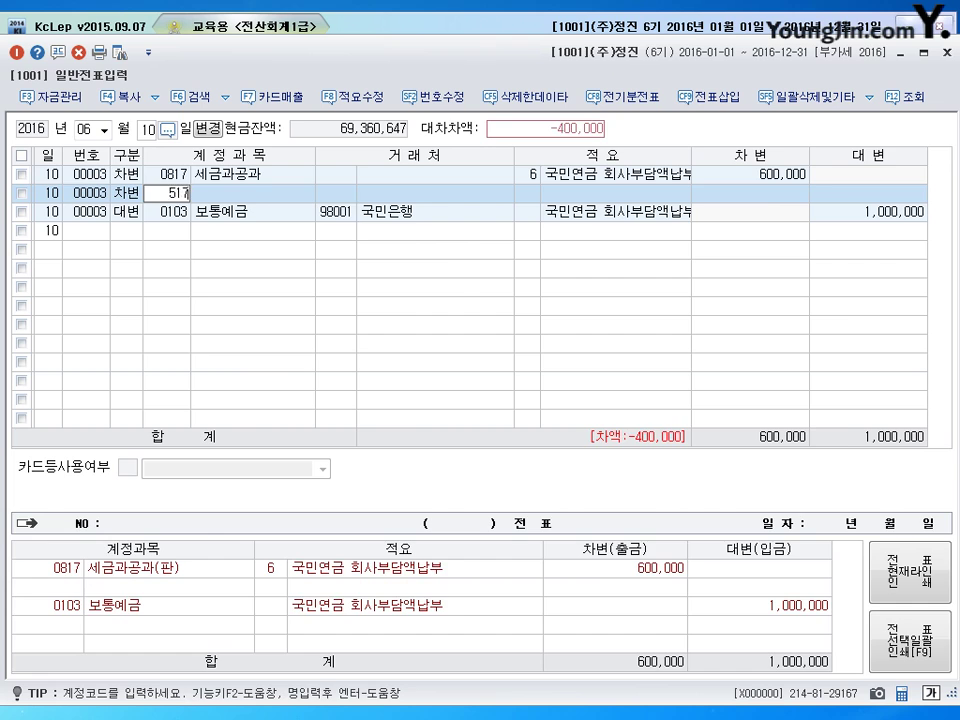
key(Return)
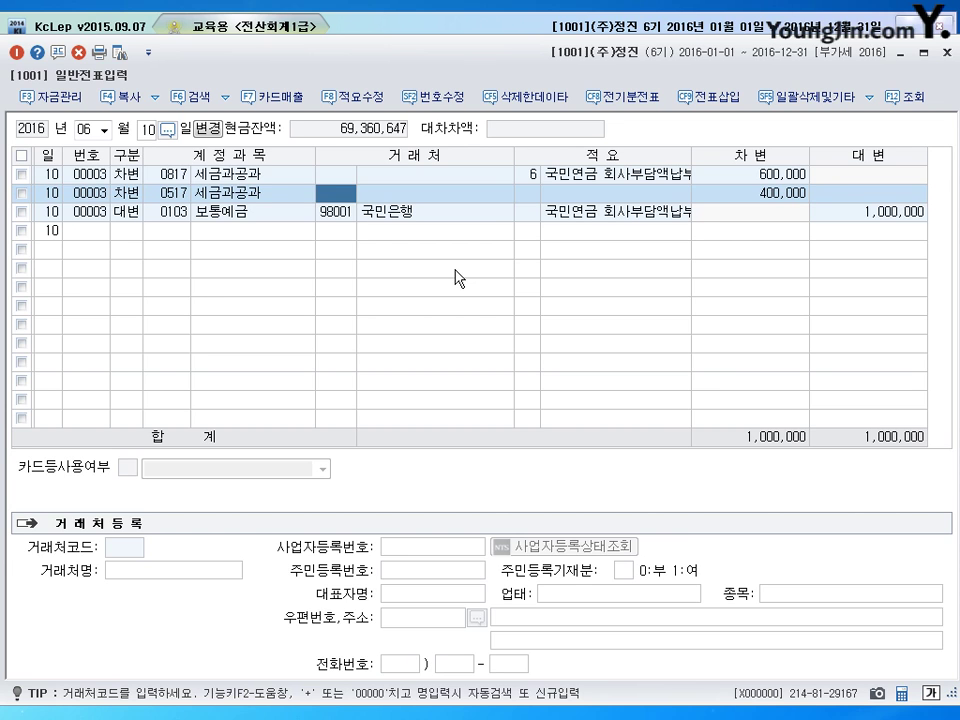
key(Return)
key(Return)
key(Return)
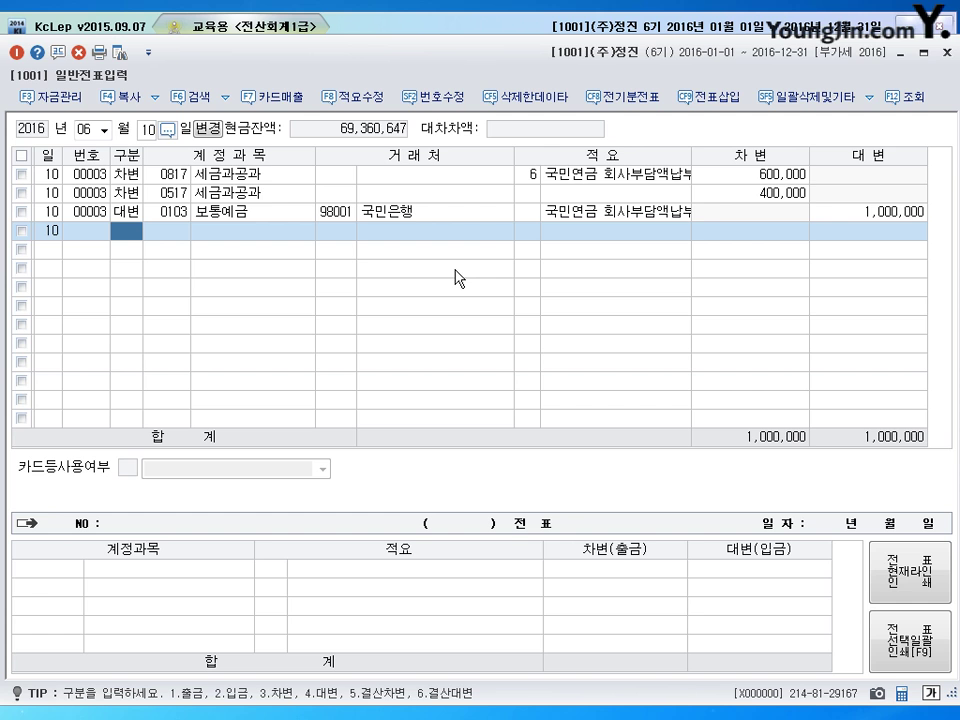
click(944, 52)
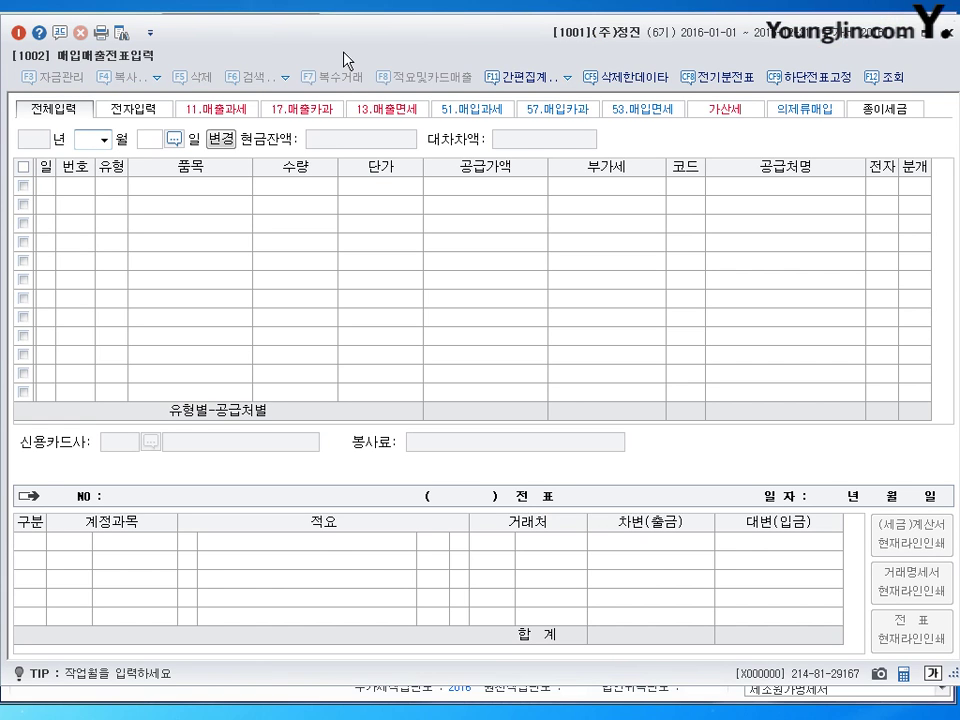
text(6)
key(Return)
text(3)
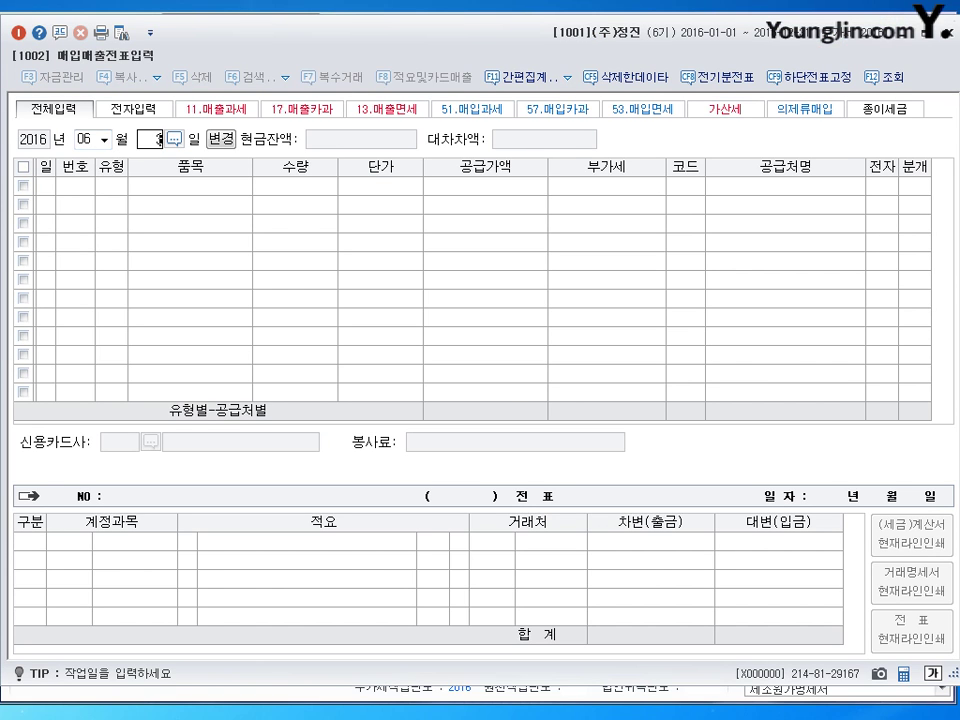
text(0)
key(Return)
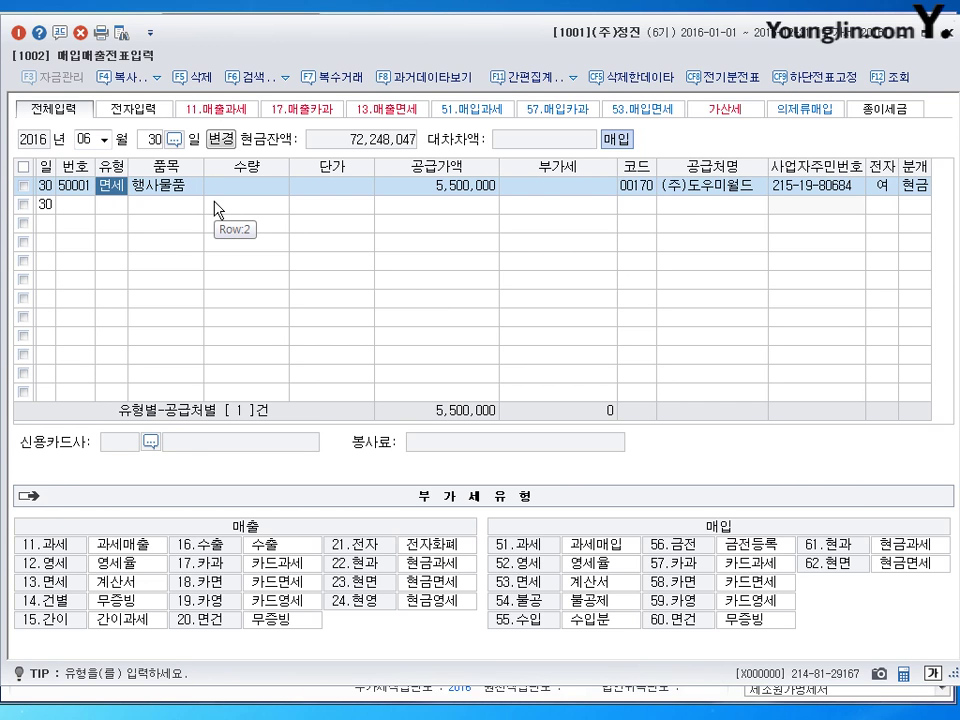
key(Return)
key(Return)
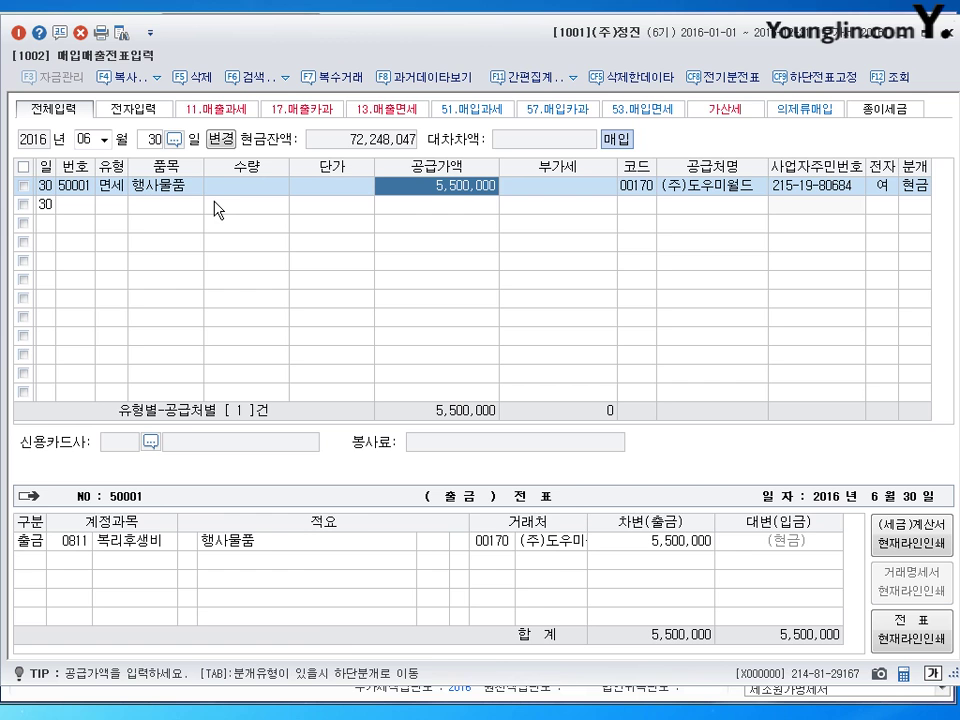
key(Return)
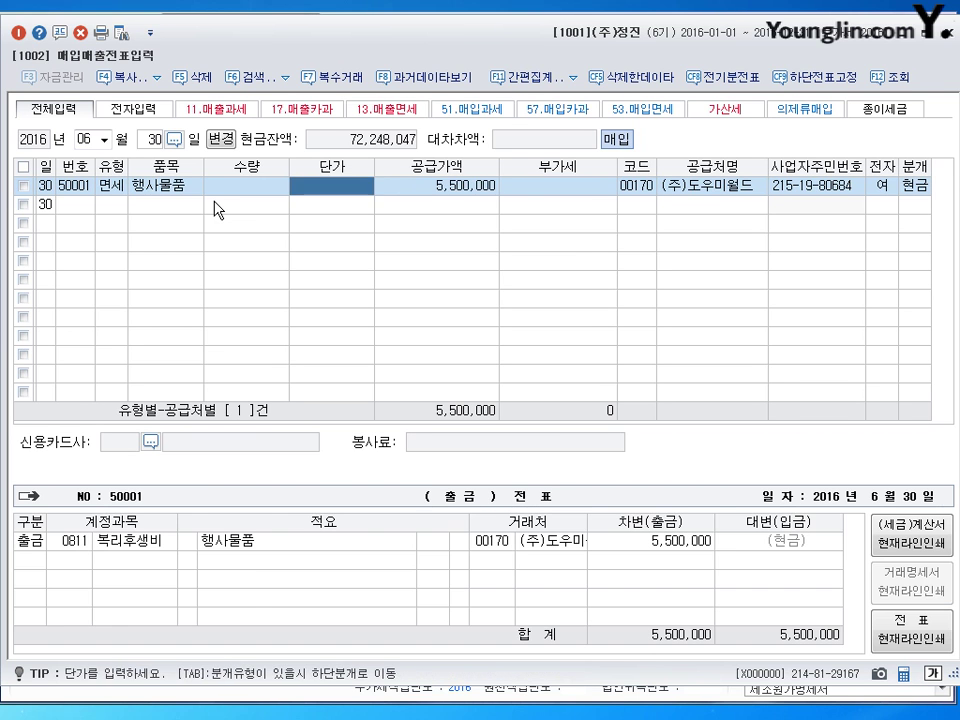
key(Return)
key(Return)
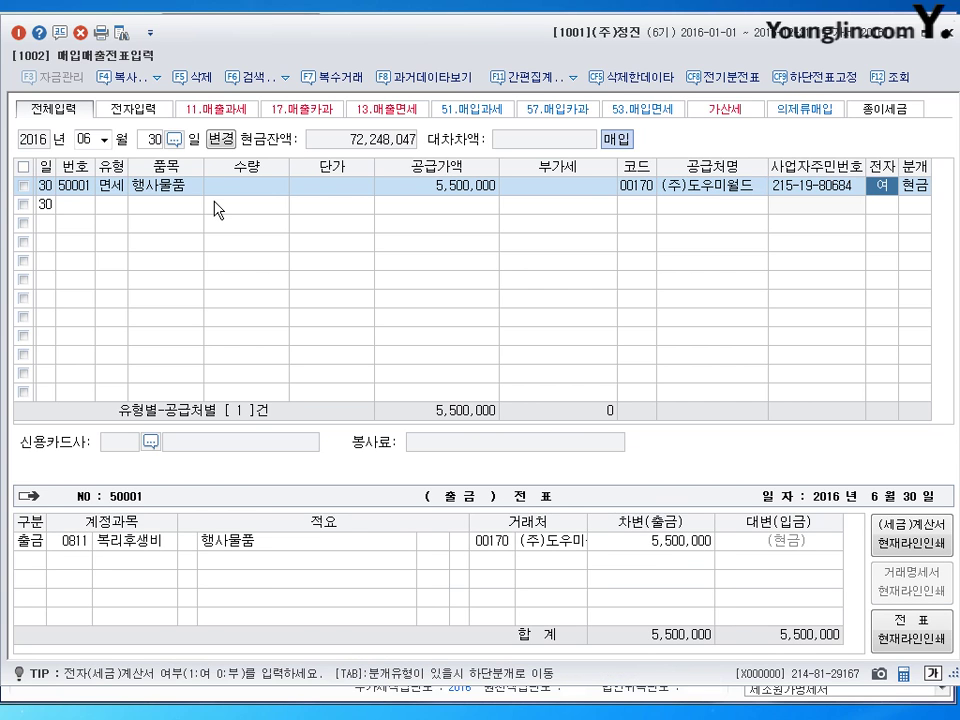
key(Return)
key(Left)
key(Left)
key(Left)
key(Left)
key(Left)
key(Left)
key(Left)
key(Left)
key(Left)
key(Left)
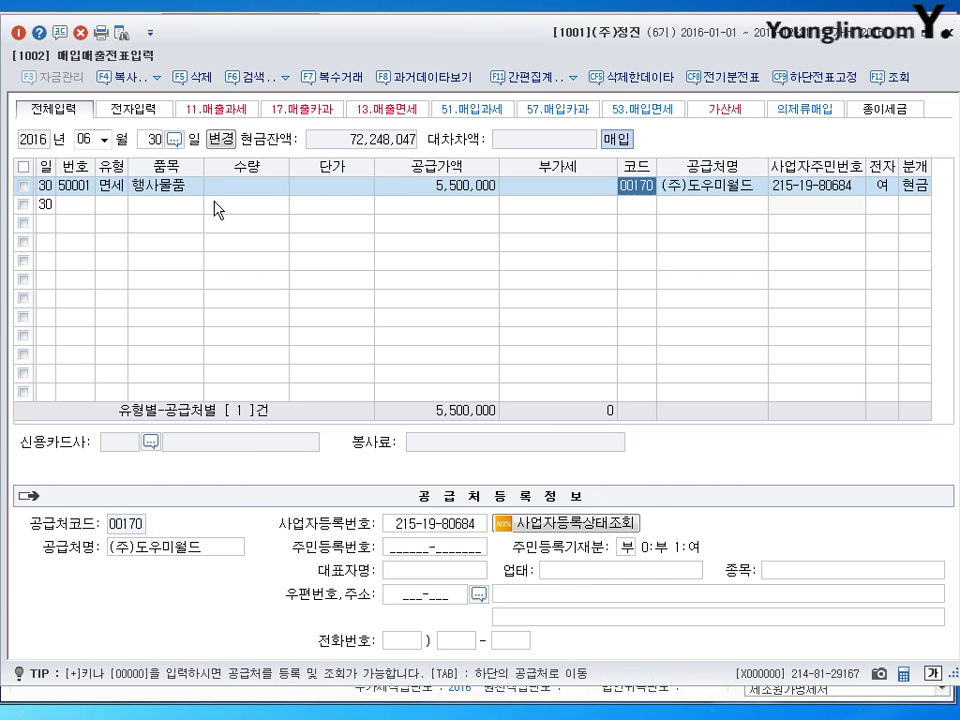
key(Right)
key(Right)
key(Right)
key(Right)
key(Right)
key(Right)
key(Right)
key(Right)
key(Right)
key(Right)
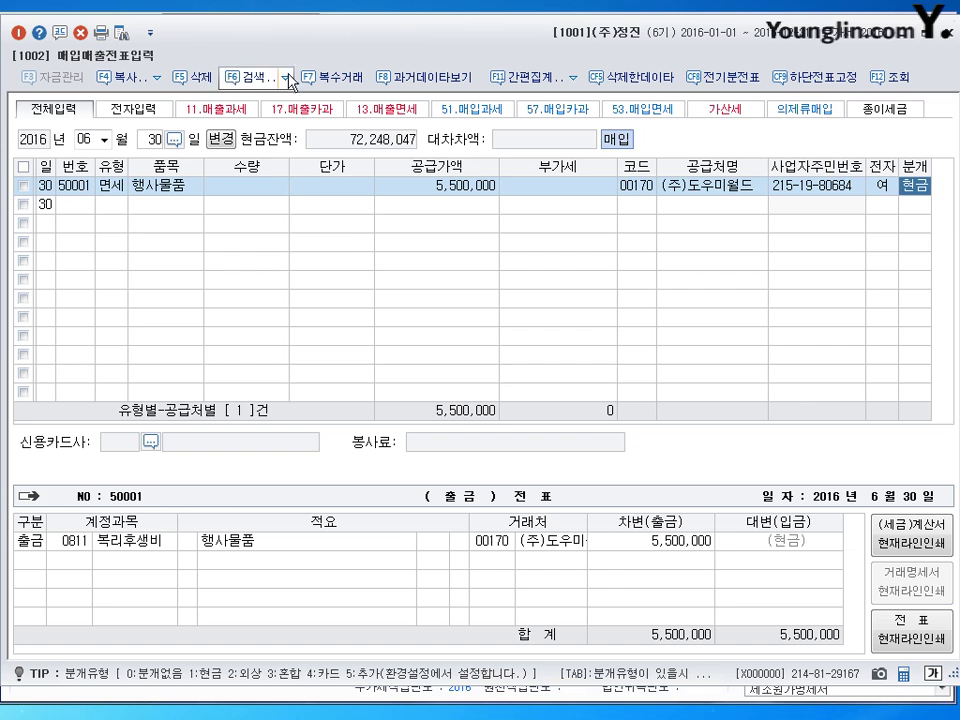
click(105, 188)
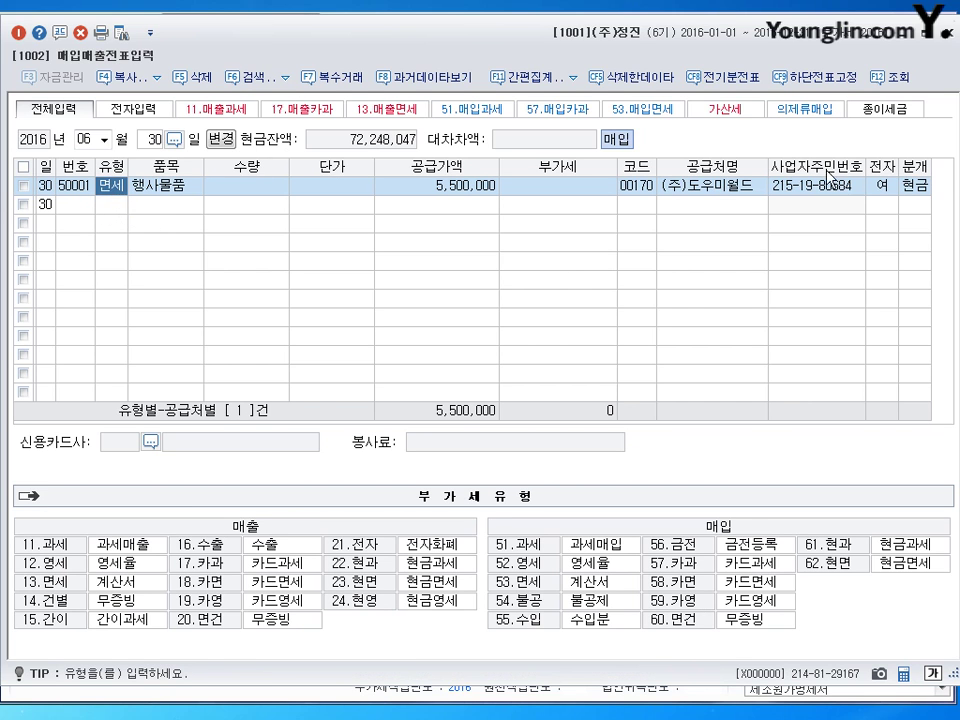
click(915, 186)
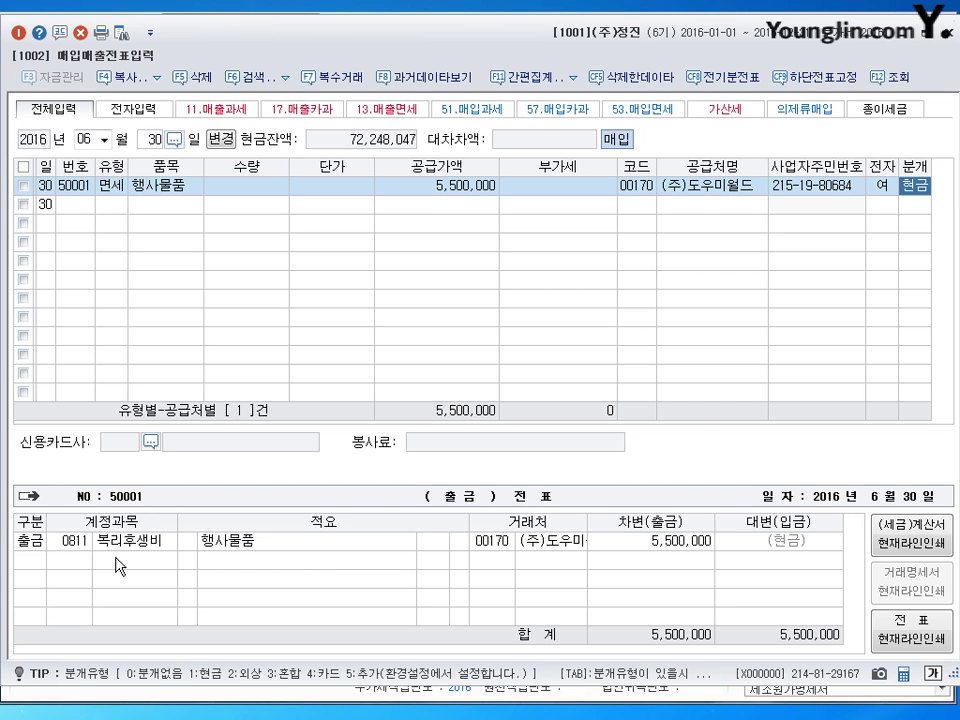
- Change the June 30 purchase to type 51 과세 and its expense account to 0811 복리후생비
click(121, 187)
text(51)
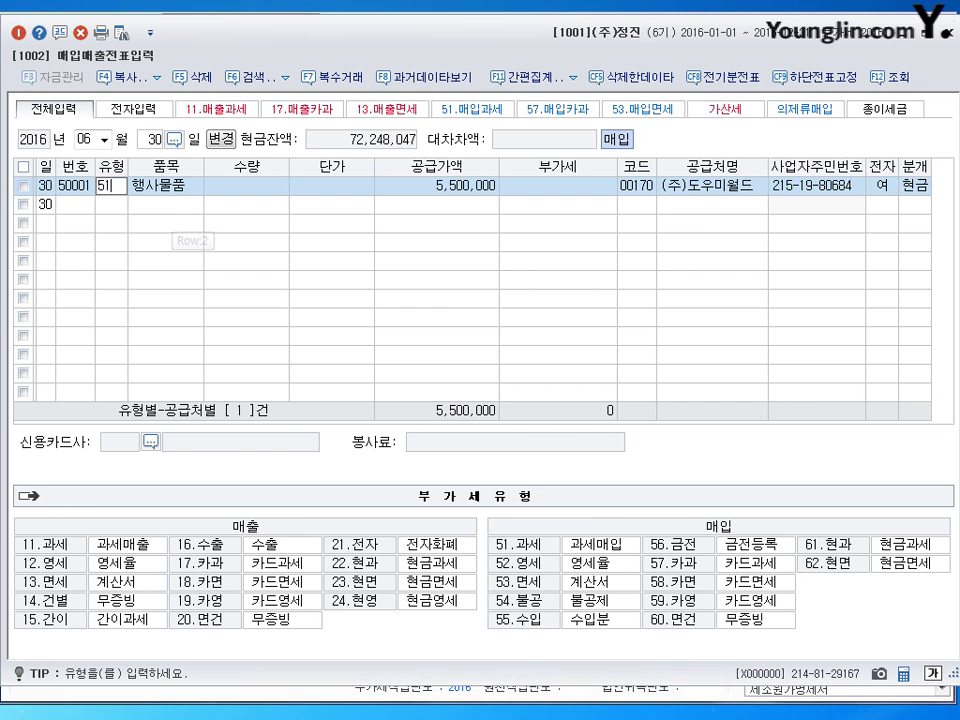
key(Return)
click(915, 185)
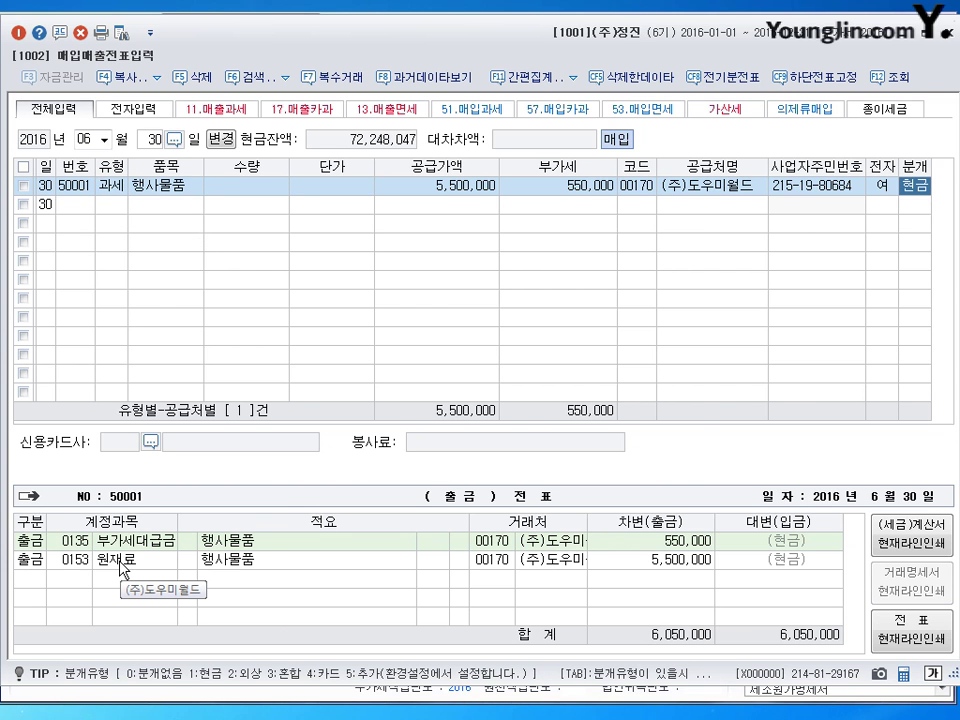
click(74, 561)
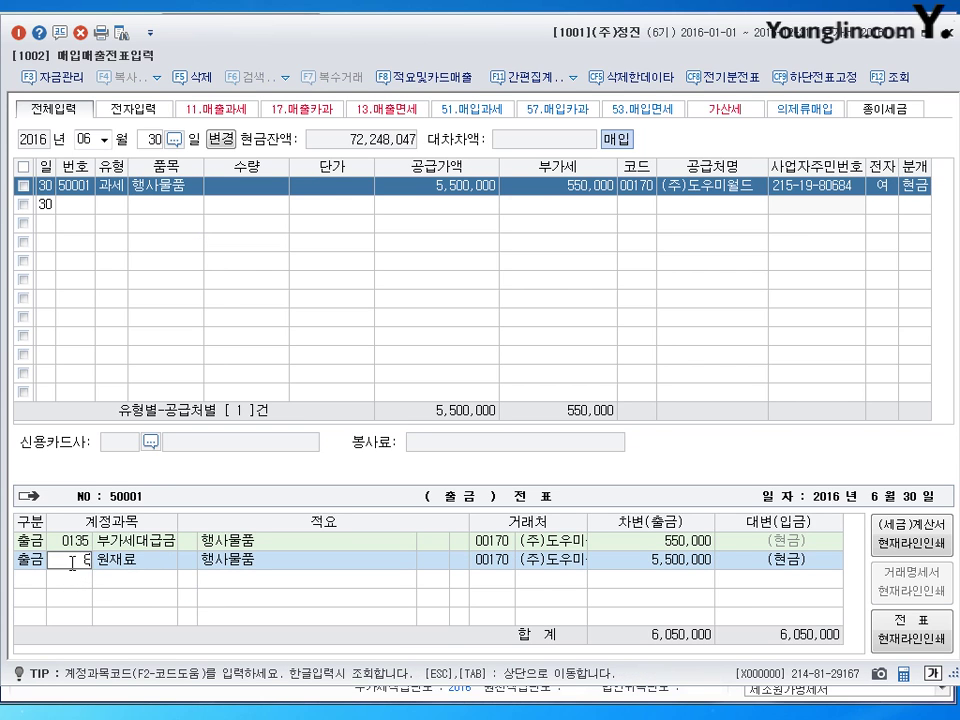
text(0811)
key(Return)
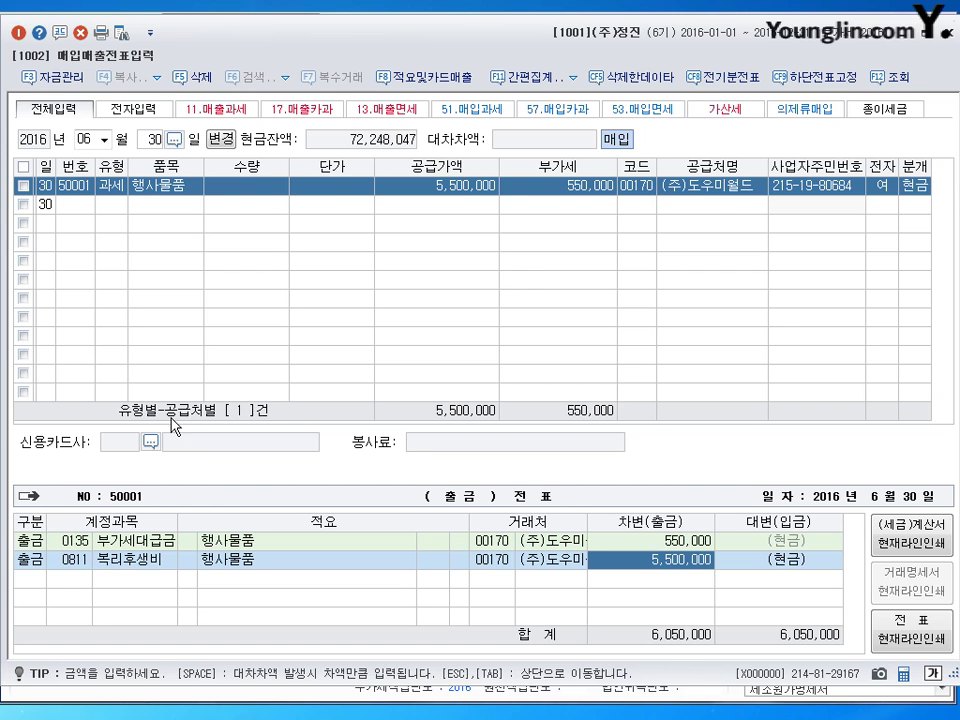
- Set the supply amount to 5,000,000 with 500,000 VAT and close the purchase entry screen
click(475, 187)
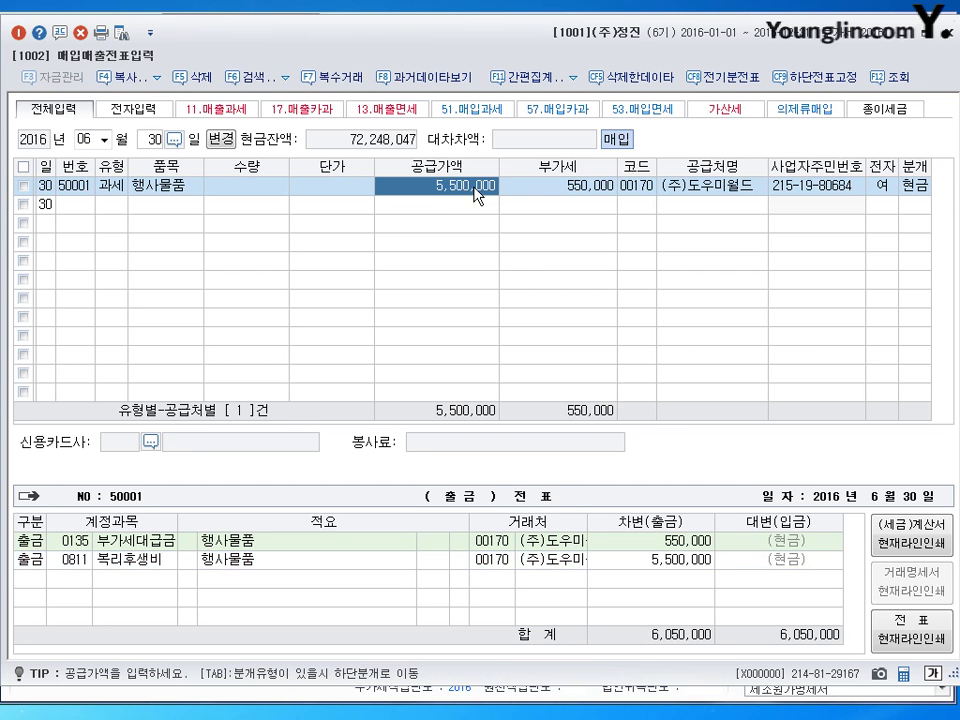
text(5000000)
key(Return)
key(Return)
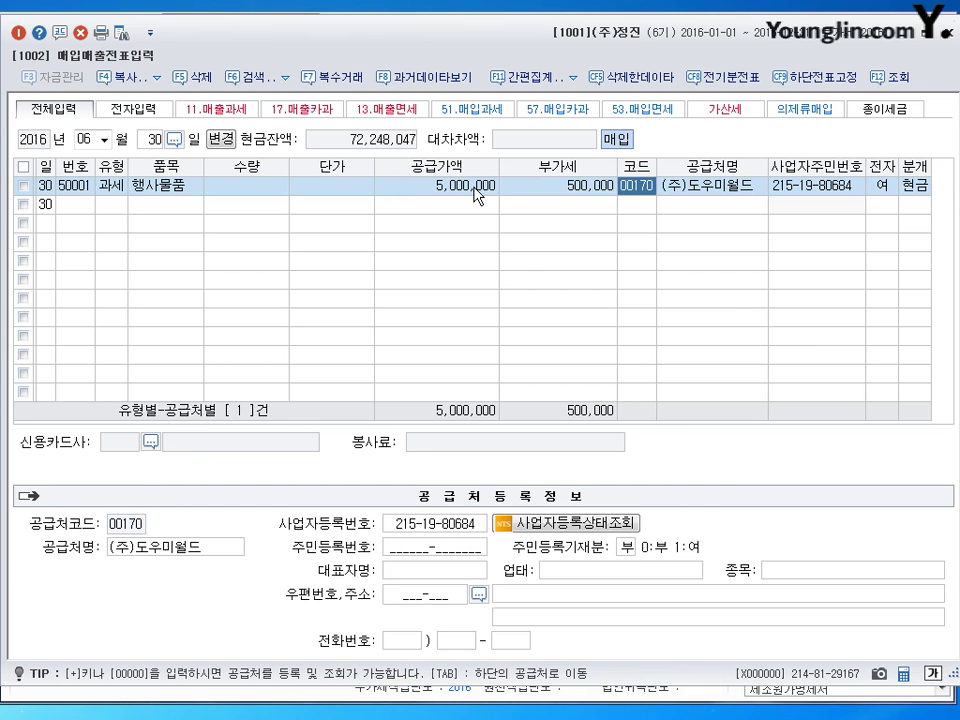
key(Return)
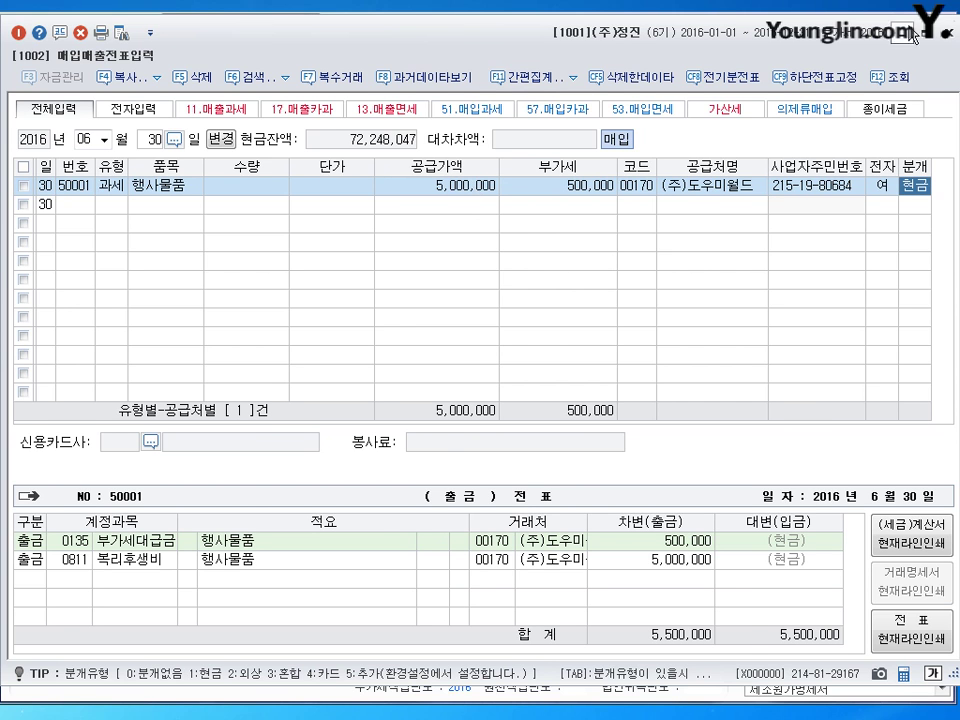
click(946, 30)
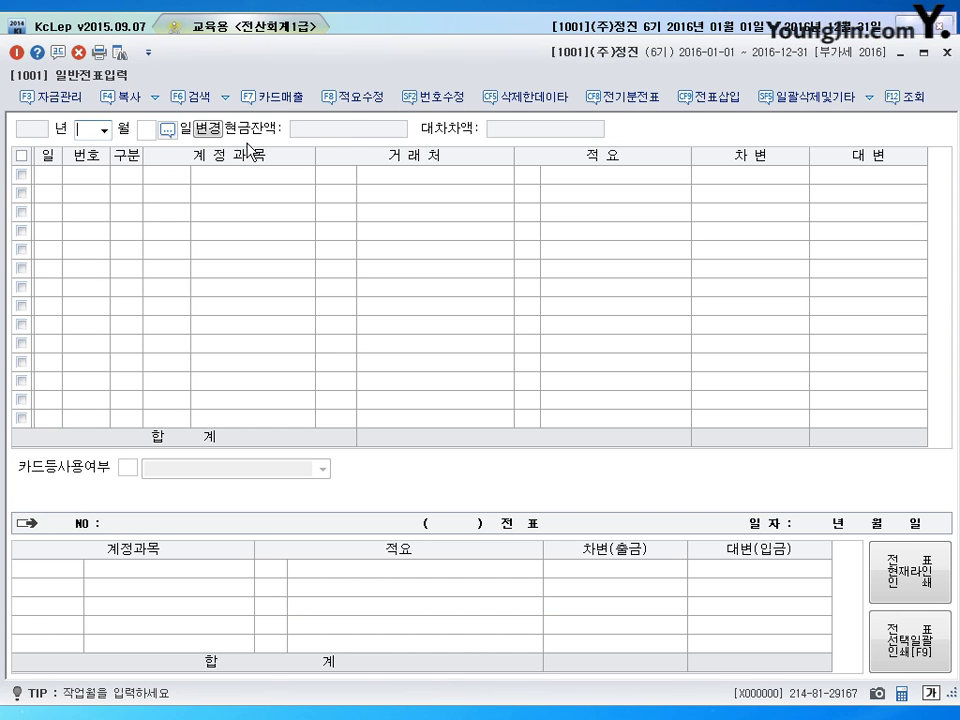
- Start a December 31, 2016 voucher debiting 0116 미수수익 for 500,000
text(12)
key(Return)
text(31)
key(Return)
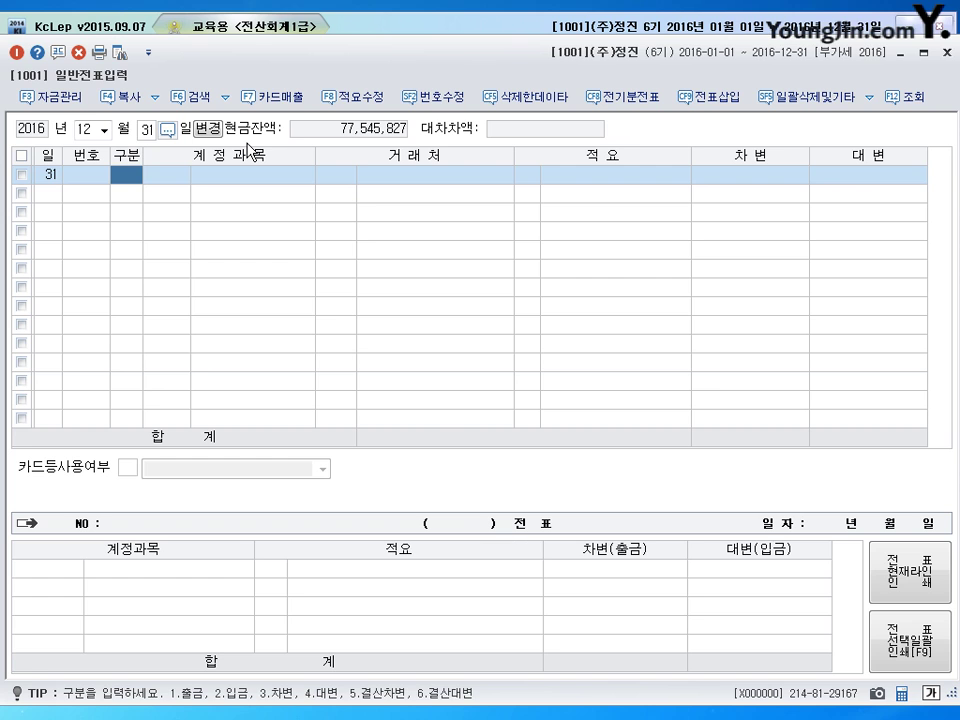
text(3)
key(Return)
text(116)
key(Return)
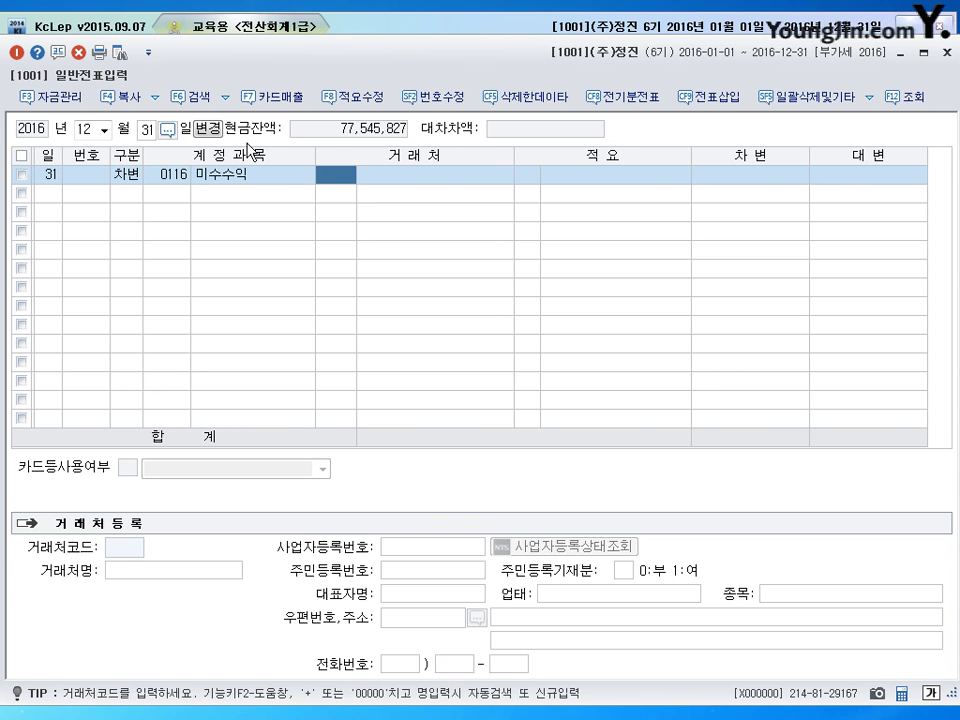
key(Return)
key(Return)
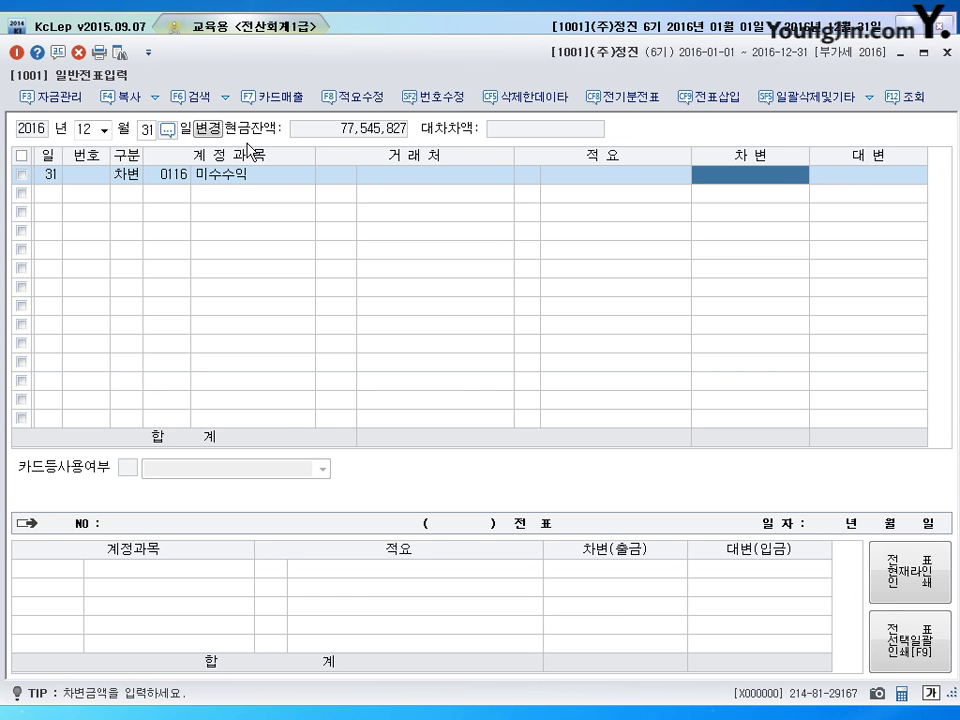
text(5000000)
key(Return)
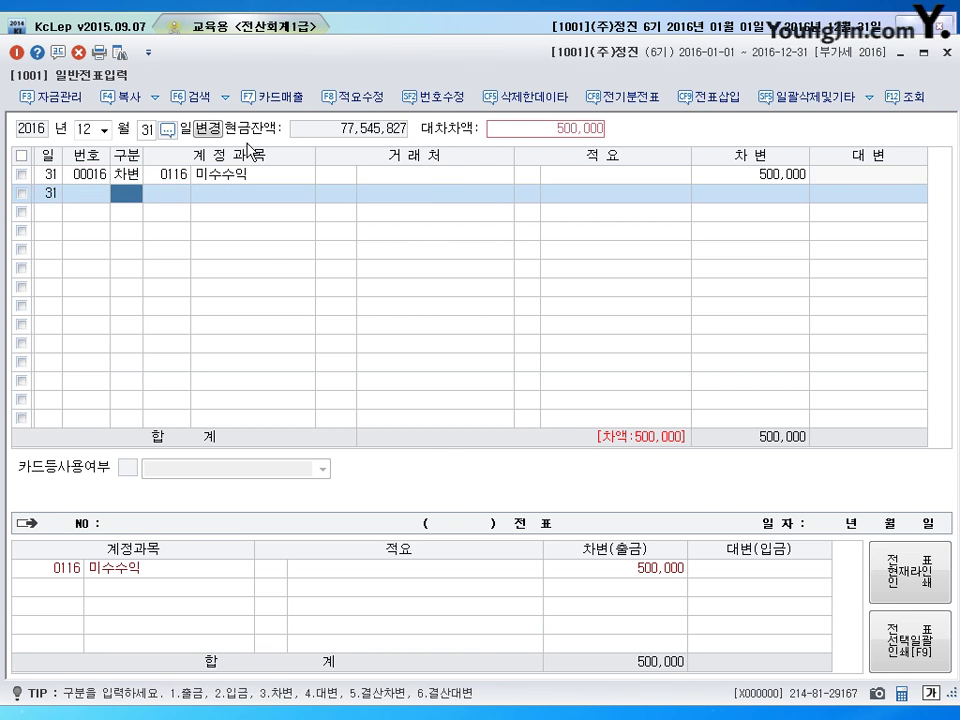
- Credit 0901 이자수익 500,000 to balance the entry, then close general voucher entry
text(4)
key(Return)
text(0901)
key(Return)
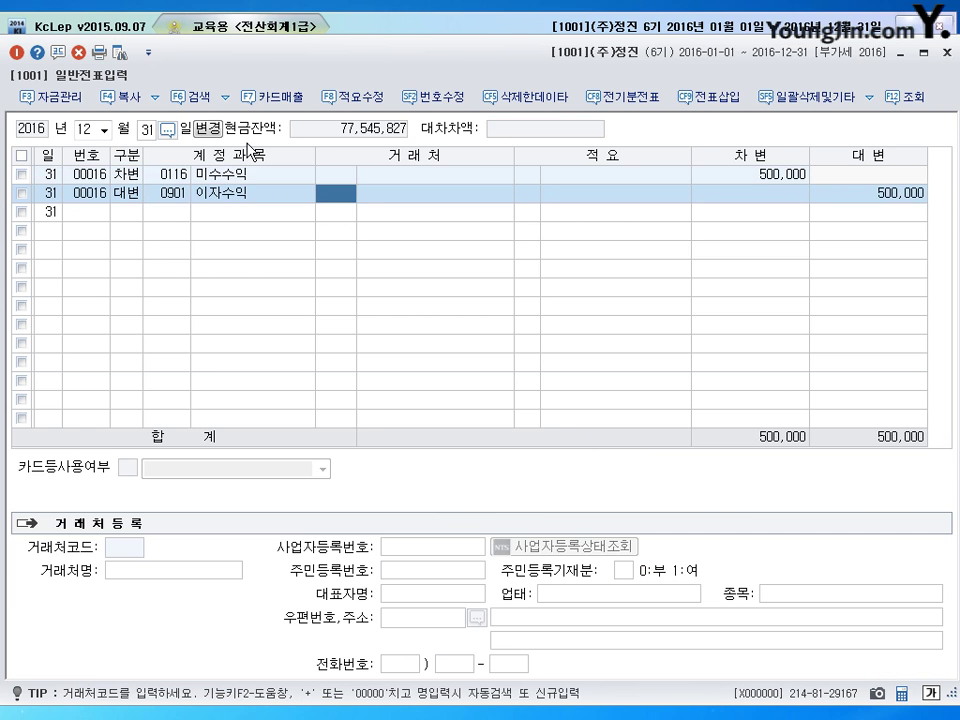
key(Return)
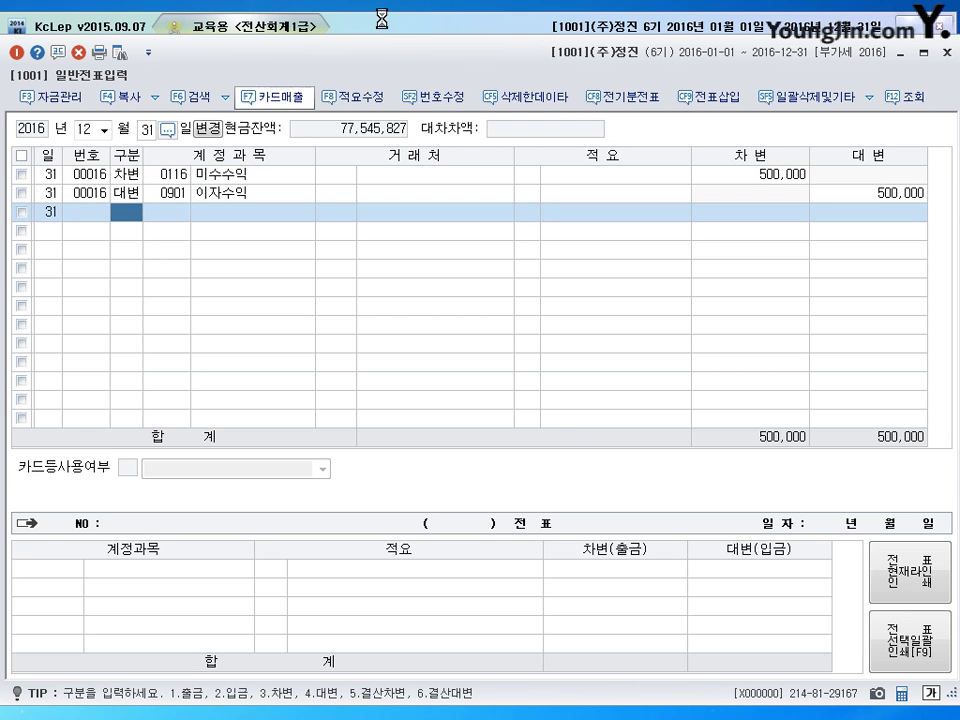
click(945, 52)
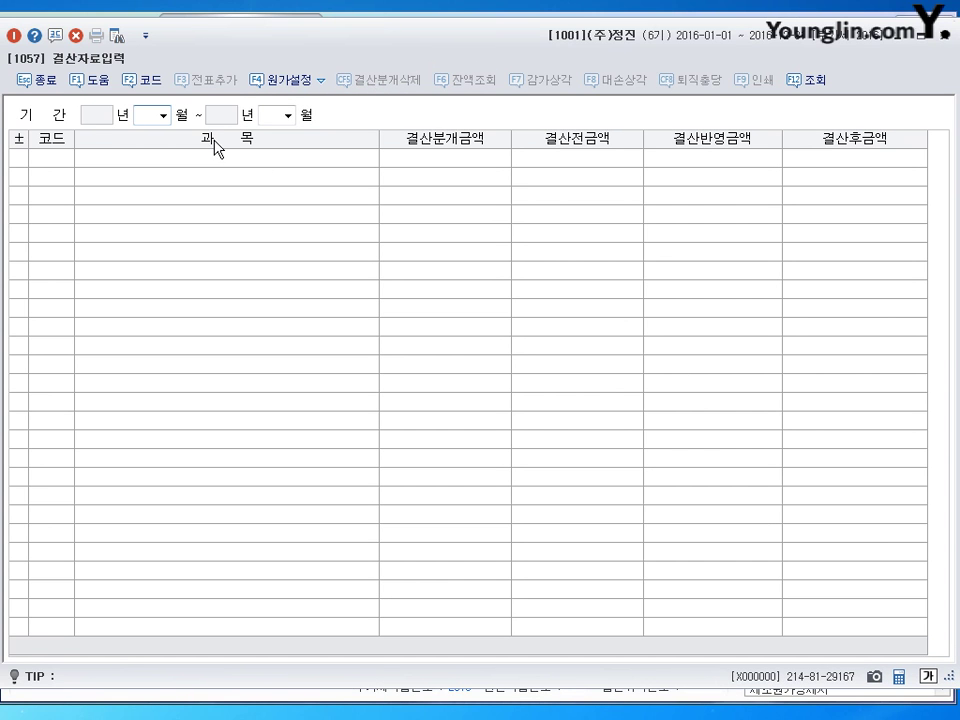
- Load January–December closing data and enter amortization of 1,200,000 for 실용신안권 and 1,800,000 for 소프트웨어
text(1)
key(Return)
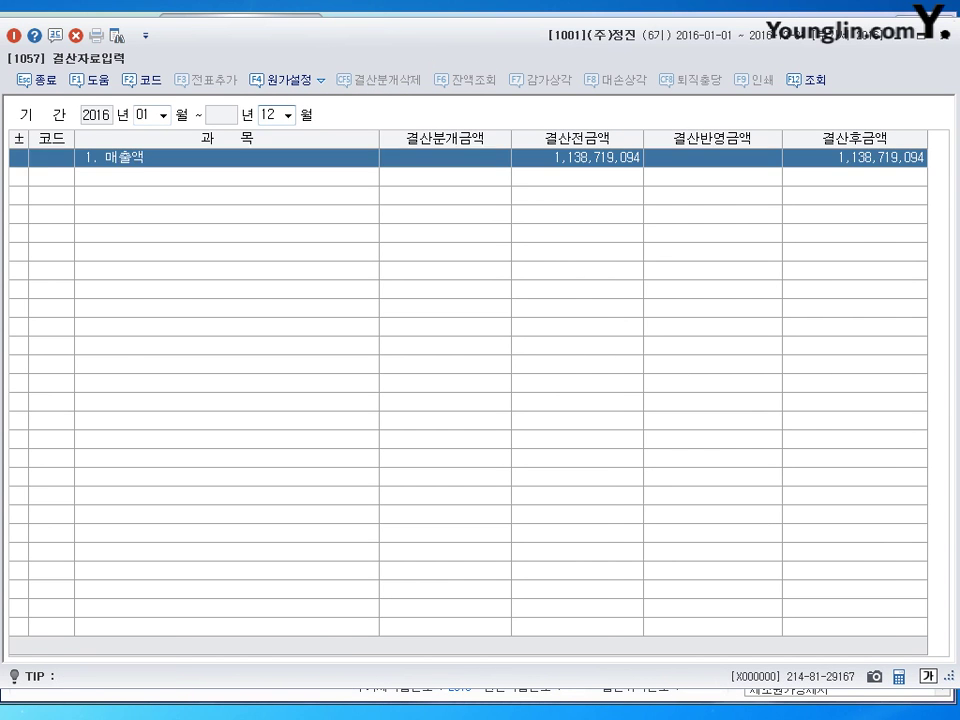
click(540, 420)
scroll(548, 415, down, 10)
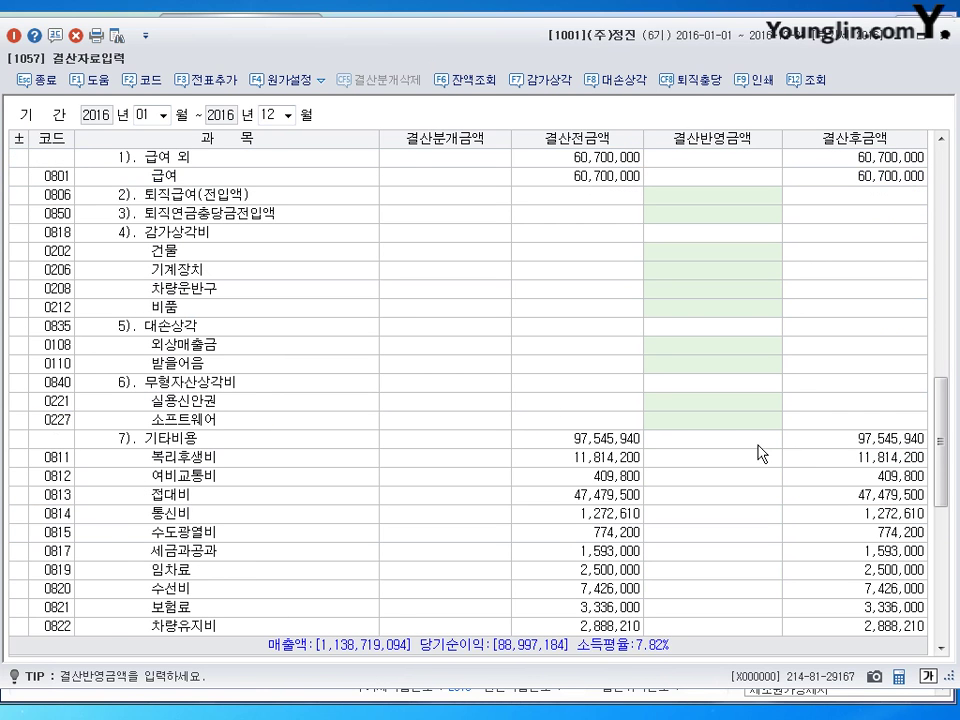
click(709, 409)
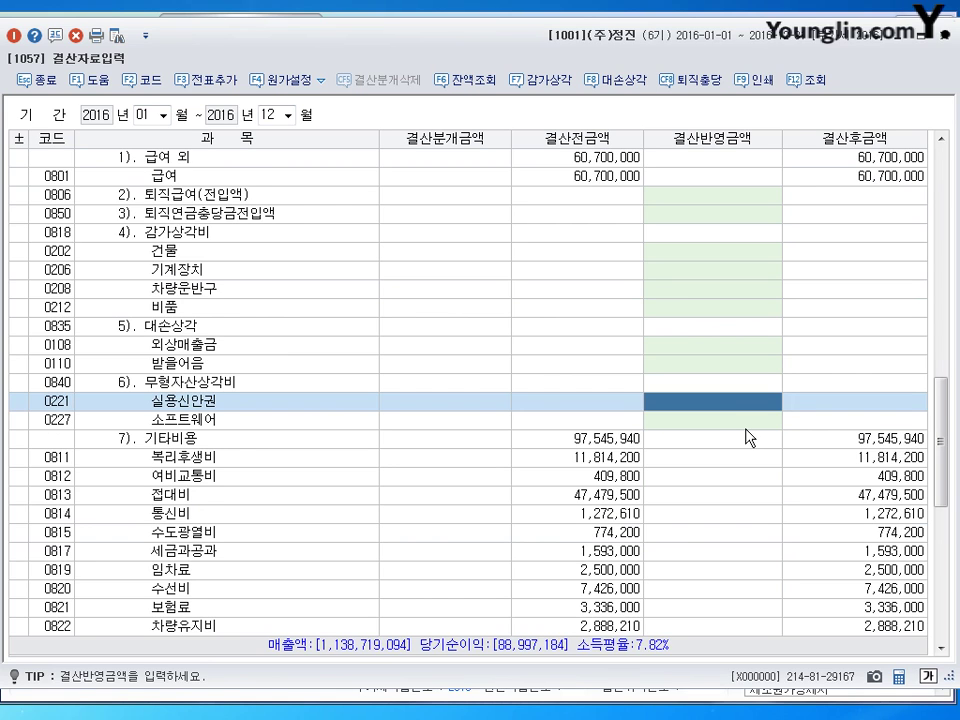
text(1200000)
key(Return)
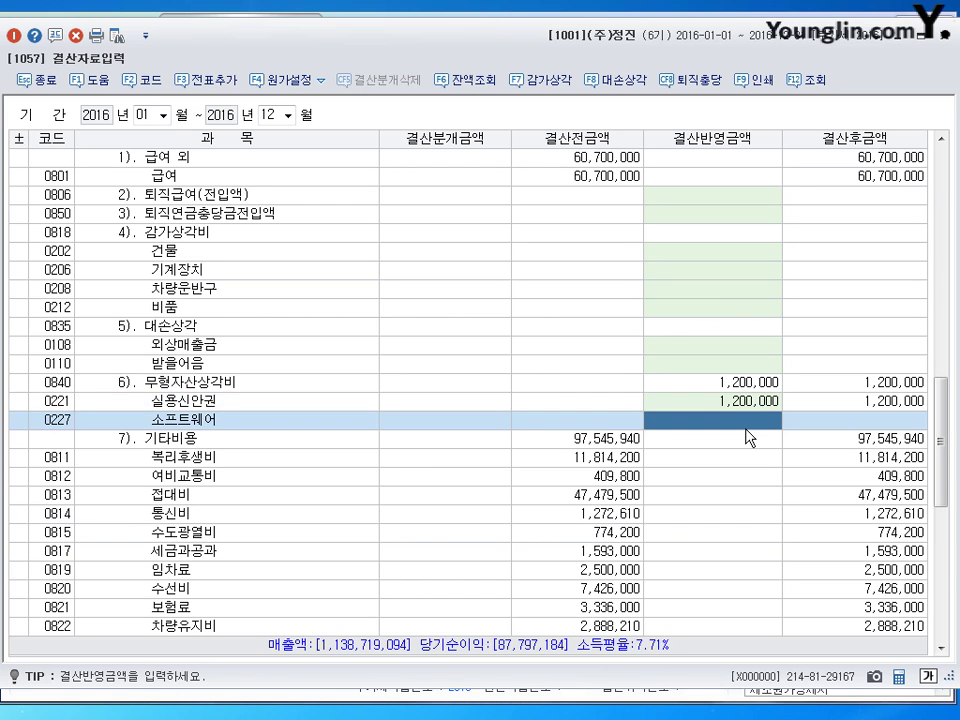
text(8000000)
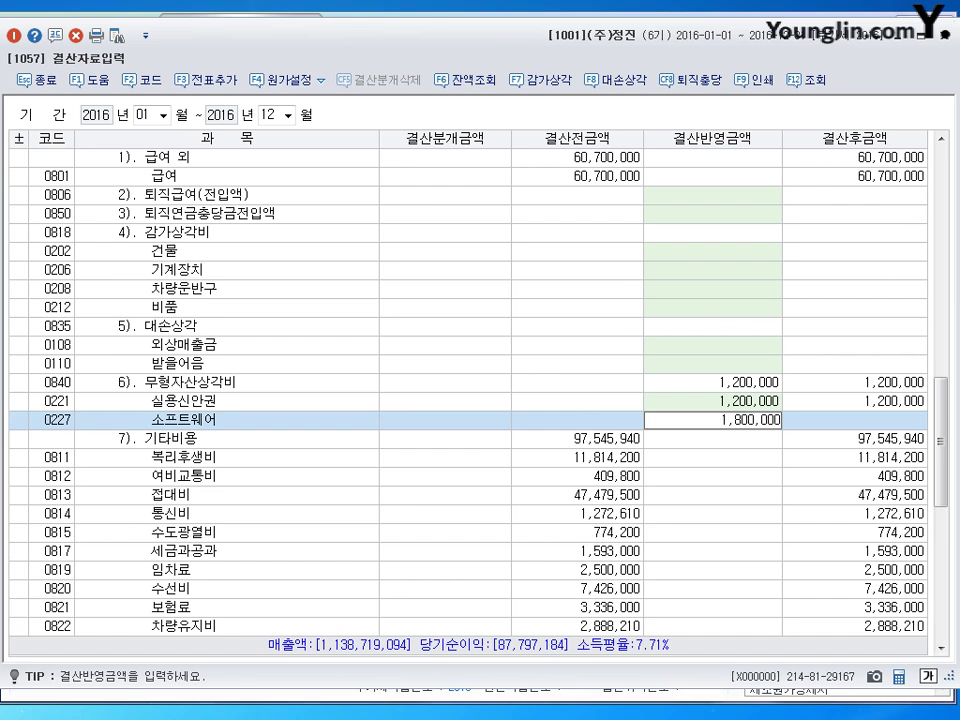
key(Return)
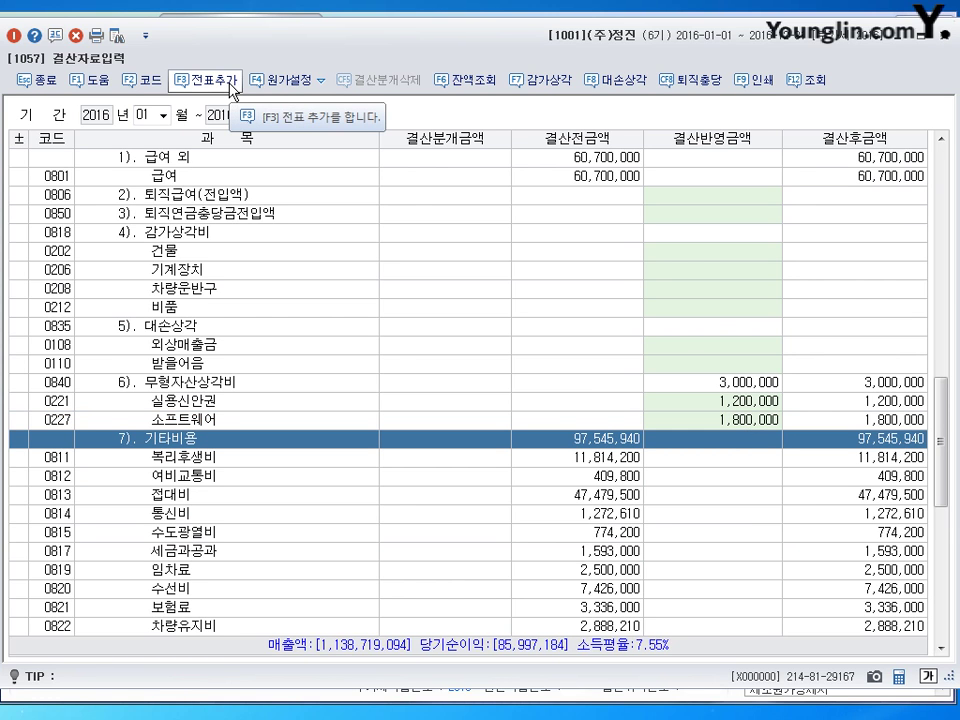
- Add the closing entries to the journal, confirm, and close the closing data screen
click(231, 87)
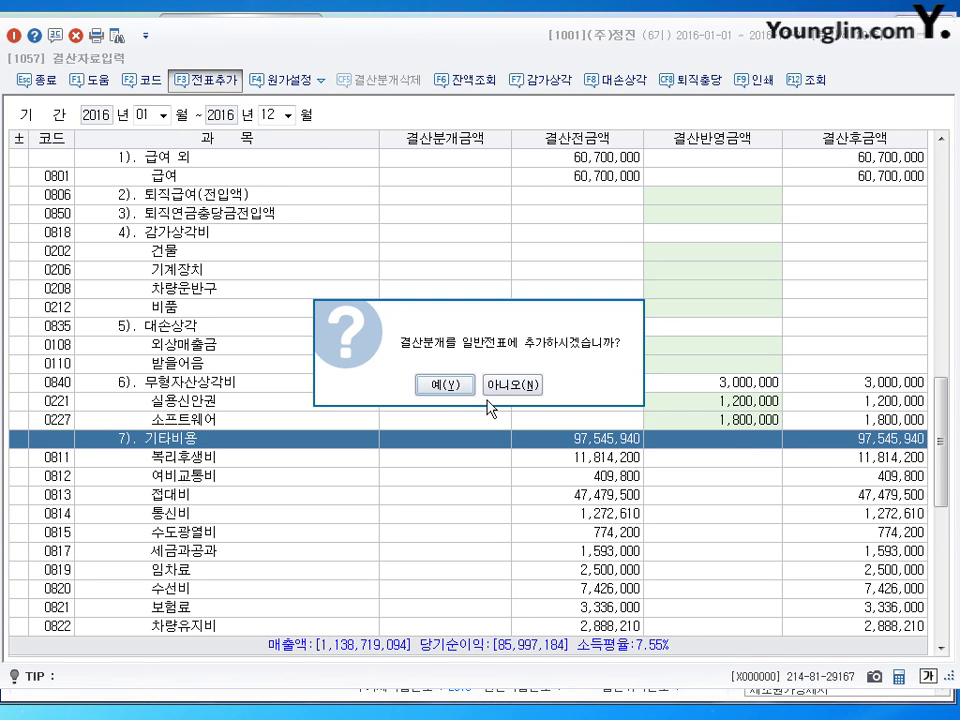
click(457, 390)
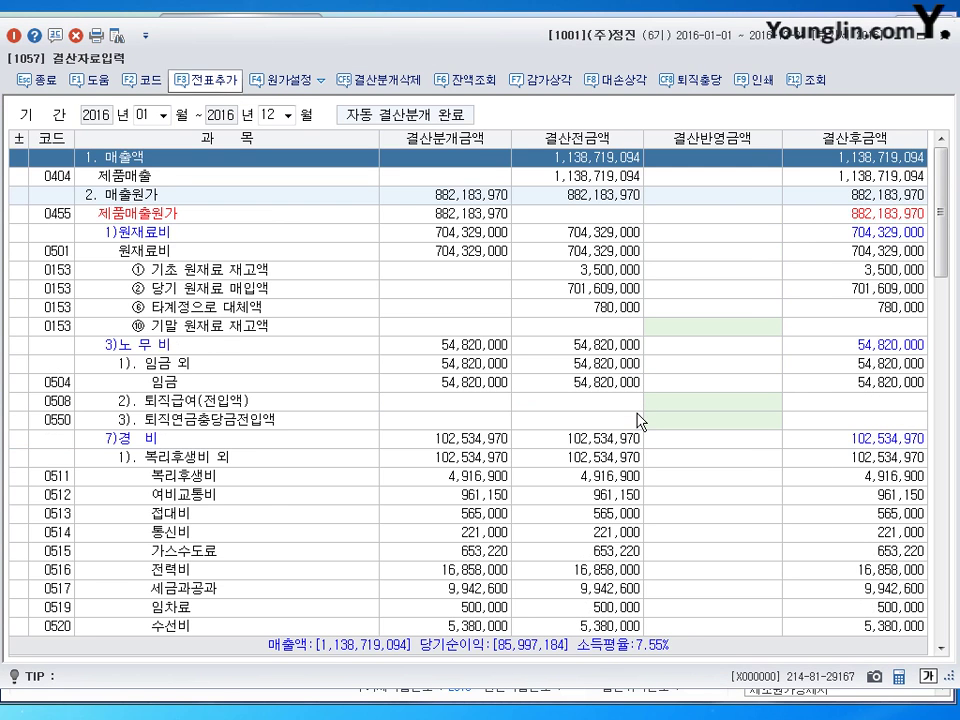
click(948, 44)
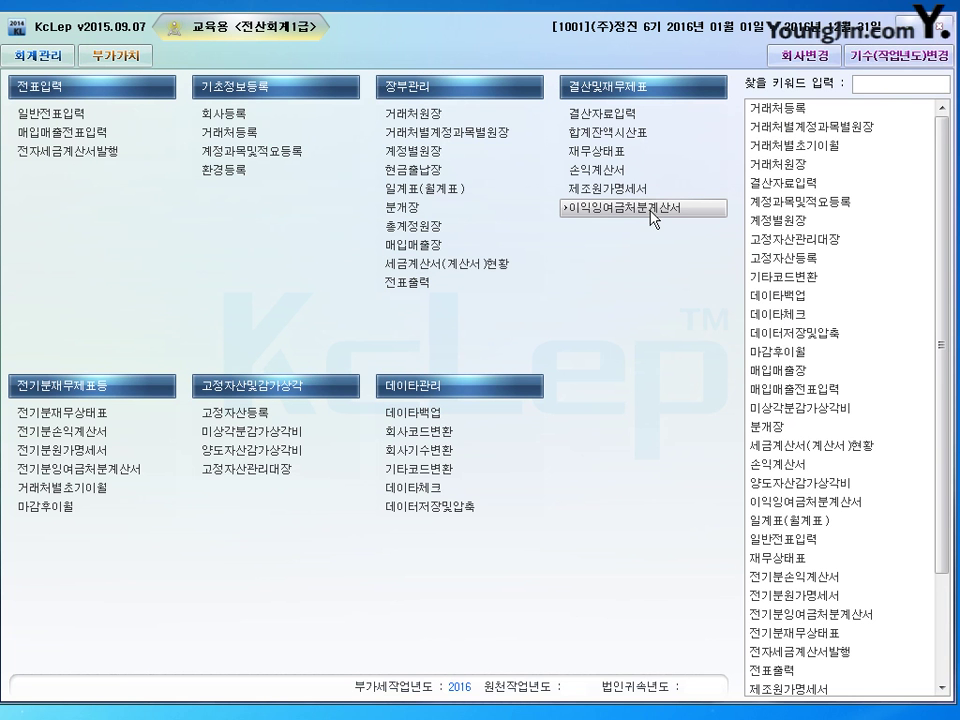